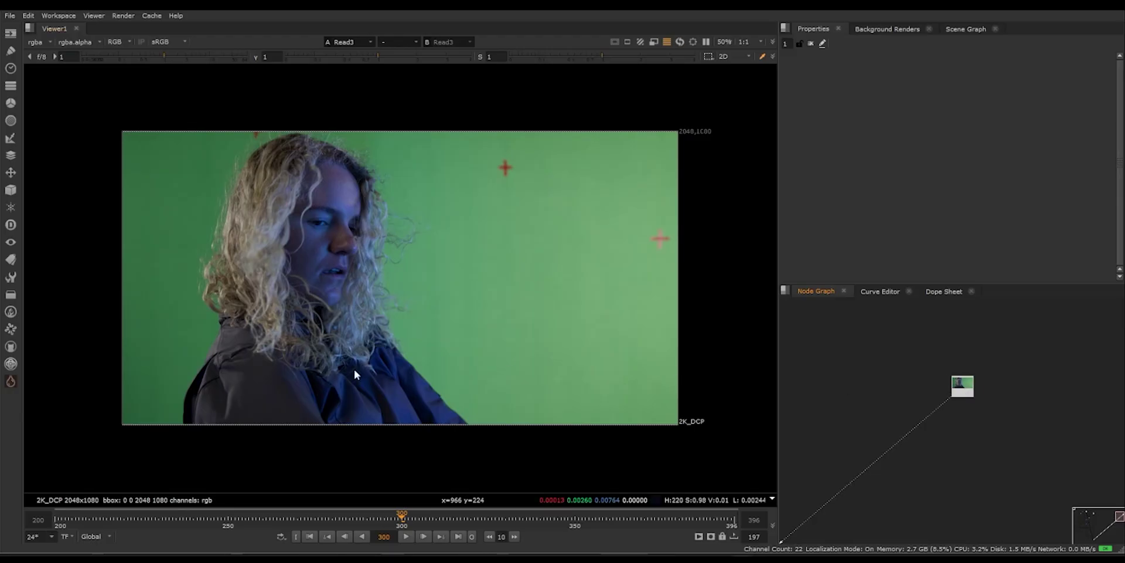
Scrub the green-screen footage to frame 351.
{"action": "left_click_drag", "start_coordinate": [61, 521], "coordinate": [578, 525]}
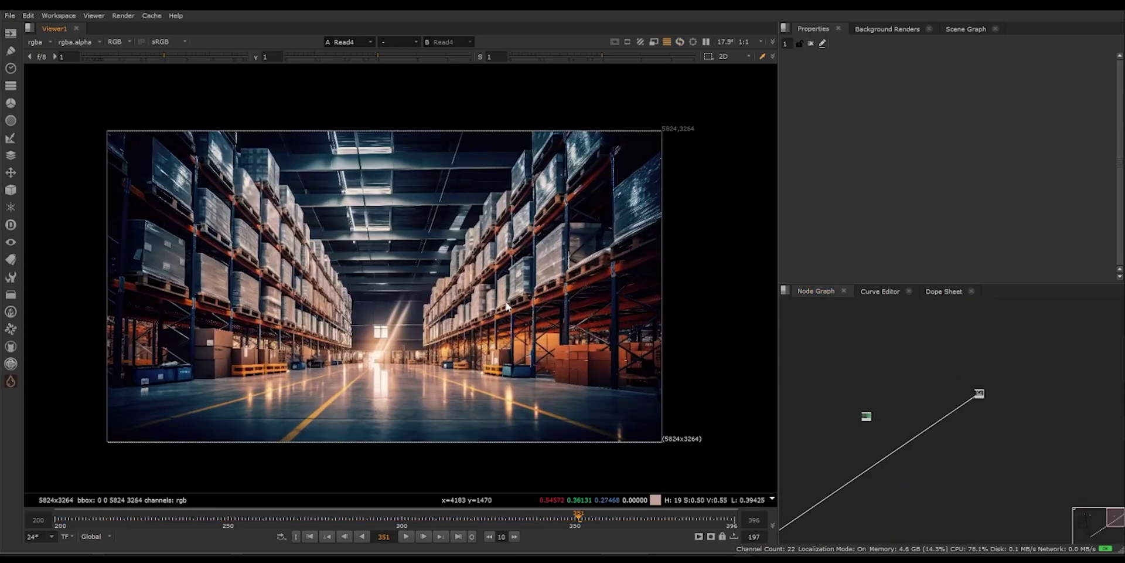
{"action": "scroll", "coordinate": [956, 414], "scroll_direction": "down", "scroll_amount": 2}
{"action": "middle_click_drag", "start_coordinate": [891, 413], "coordinate": [958, 415]}
{"action": "scroll", "coordinate": [959, 418], "scroll_direction": "up", "scroll_amount": 6}
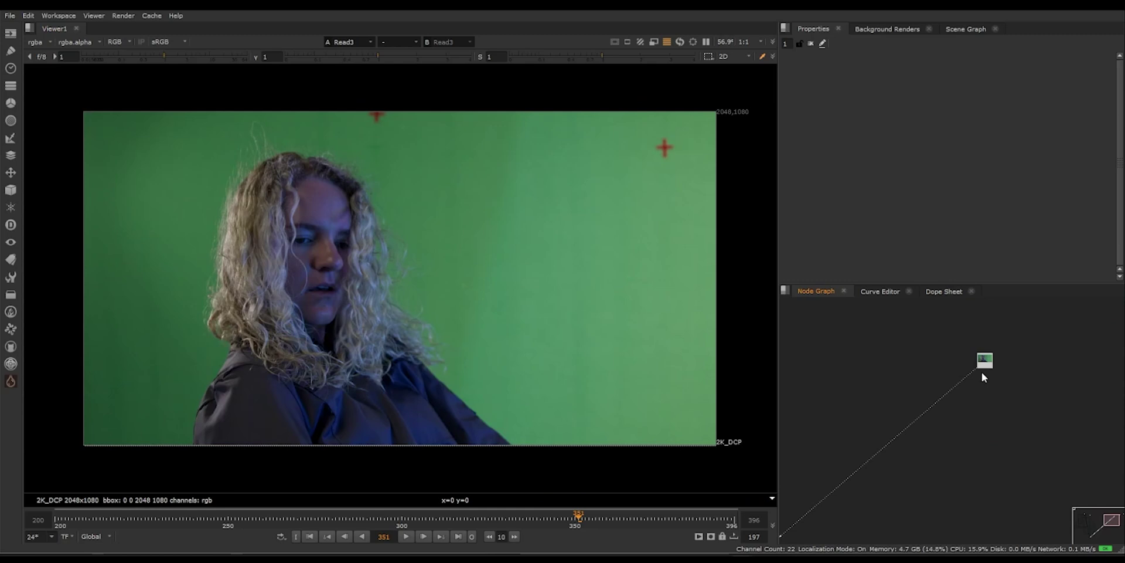
{"action": "scroll", "coordinate": [982, 373], "scroll_direction": "up", "scroll_amount": 2}
{"action": "middle_click_drag", "start_coordinate": [997, 373], "coordinate": [989, 376]}
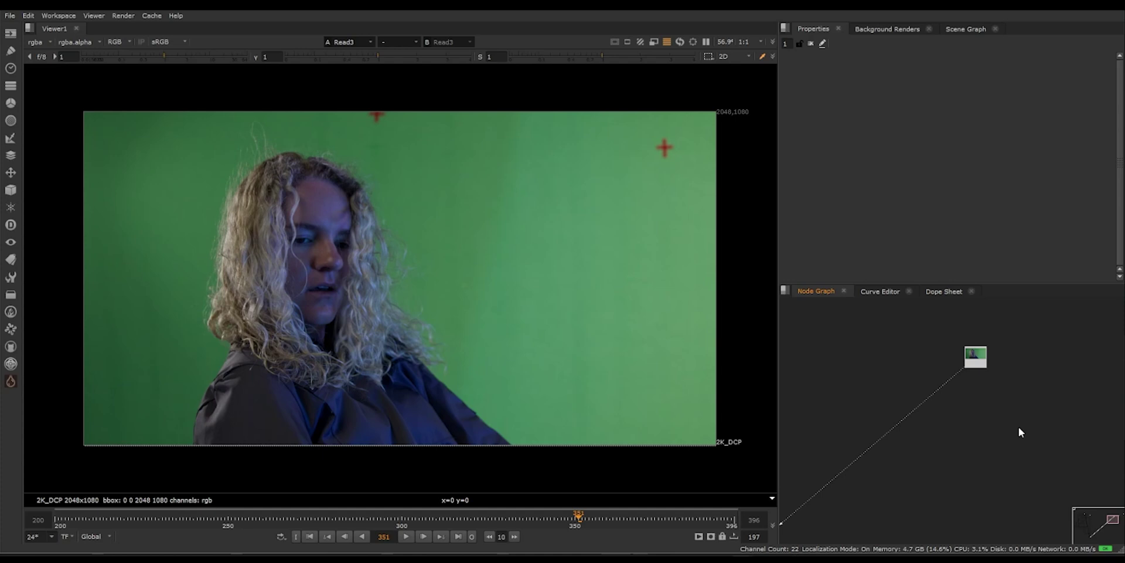
{"action": "scroll", "coordinate": [1019, 426], "scroll_direction": "down", "scroll_amount": 2}
{"action": "middle_click_drag", "start_coordinate": [1018, 426], "coordinate": [988, 417]}
{"action": "scroll", "coordinate": [988, 417], "scroll_direction": "up", "scroll_amount": 1}
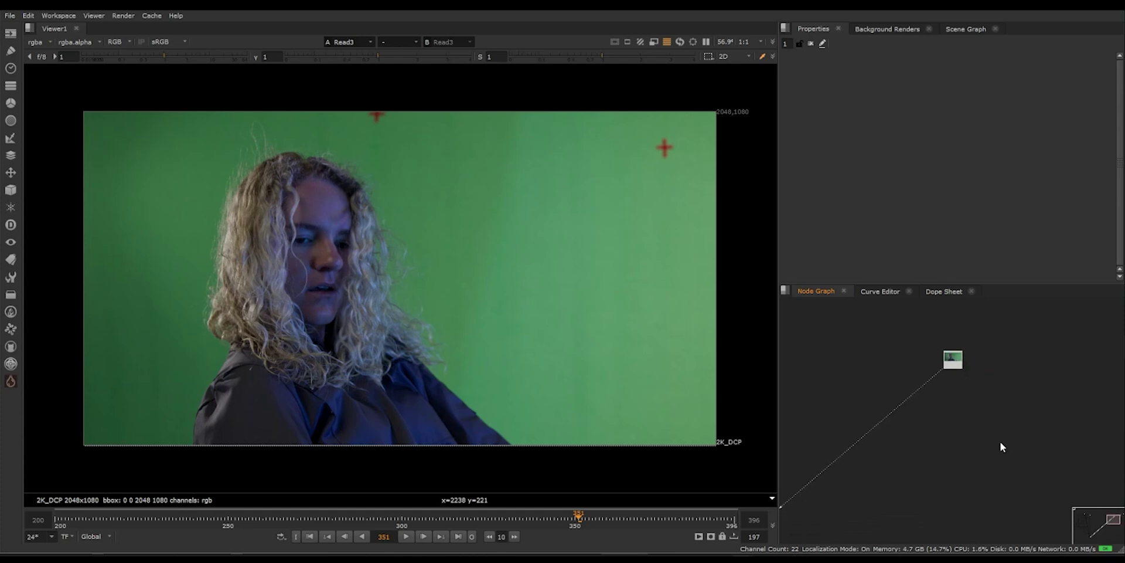
{"action": "scroll", "coordinate": [1001, 448], "scroll_direction": "down", "scroll_amount": 1}
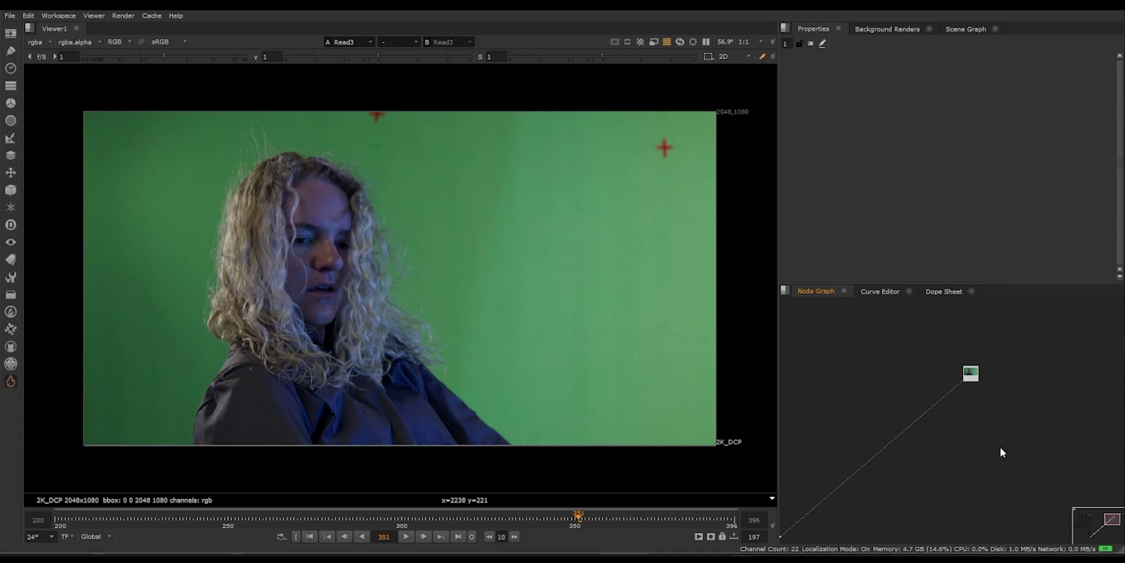
{"action": "scroll", "coordinate": [984, 425], "scroll_direction": "up", "scroll_amount": 3}
{"action": "scroll", "coordinate": [979, 443], "scroll_direction": "down", "scroll_amount": 2}
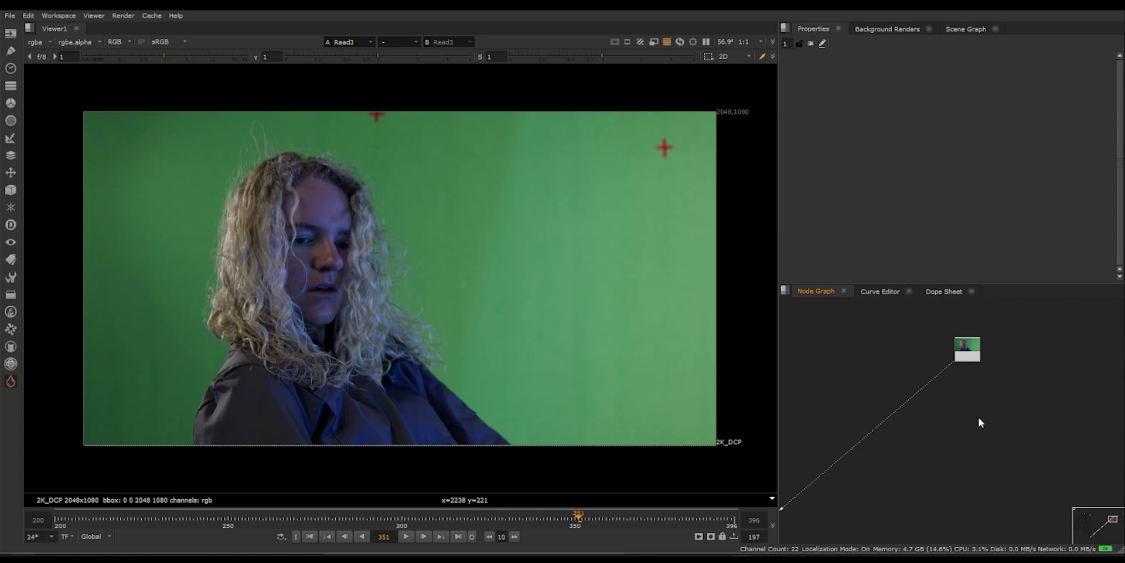
{"action": "scroll", "coordinate": [982, 392], "scroll_direction": "down", "scroll_amount": 1}
Add a Denoise node to the green-screen footage and set its Denoise Amount to 5.
{"action": "scroll", "coordinate": [385, 244], "scroll_direction": "up", "scroll_amount": 8}
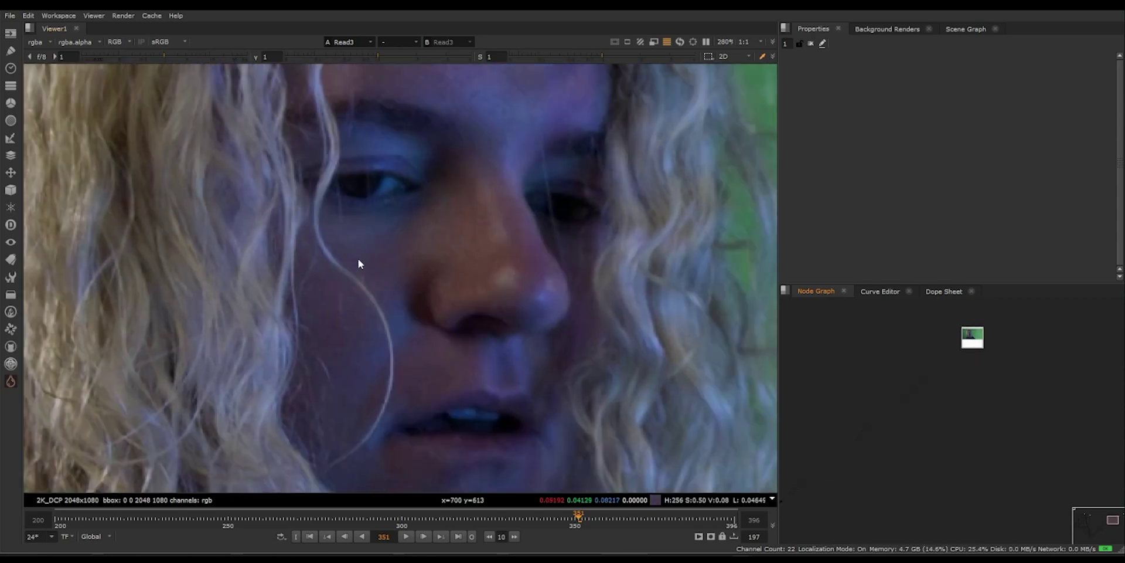
{"action": "scroll", "coordinate": [358, 263], "scroll_direction": "up", "scroll_amount": 5}
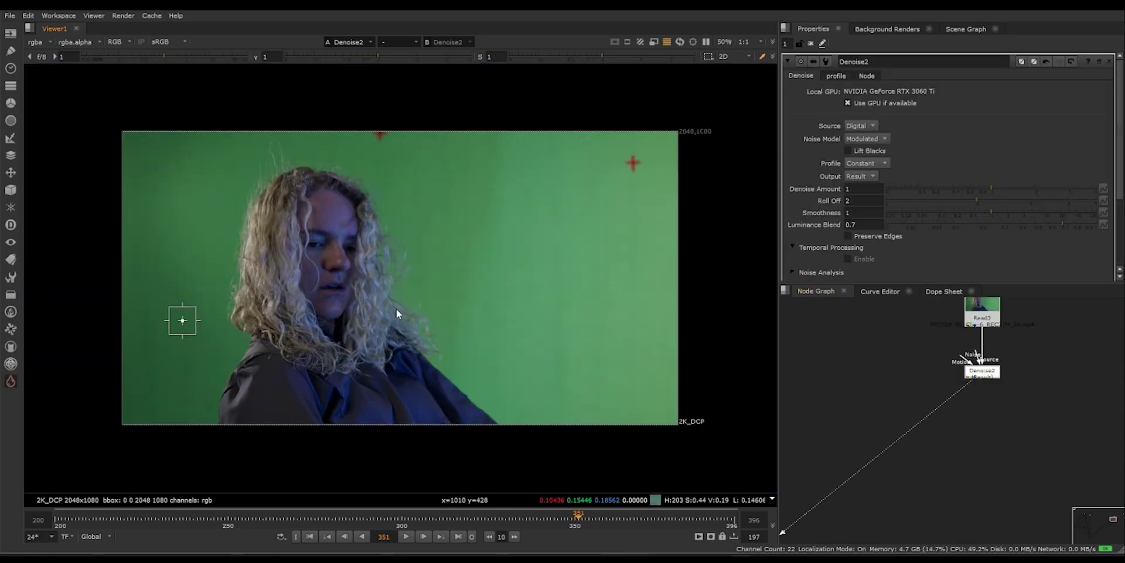
{"action": "scroll", "coordinate": [316, 276], "scroll_direction": "up", "scroll_amount": 10}
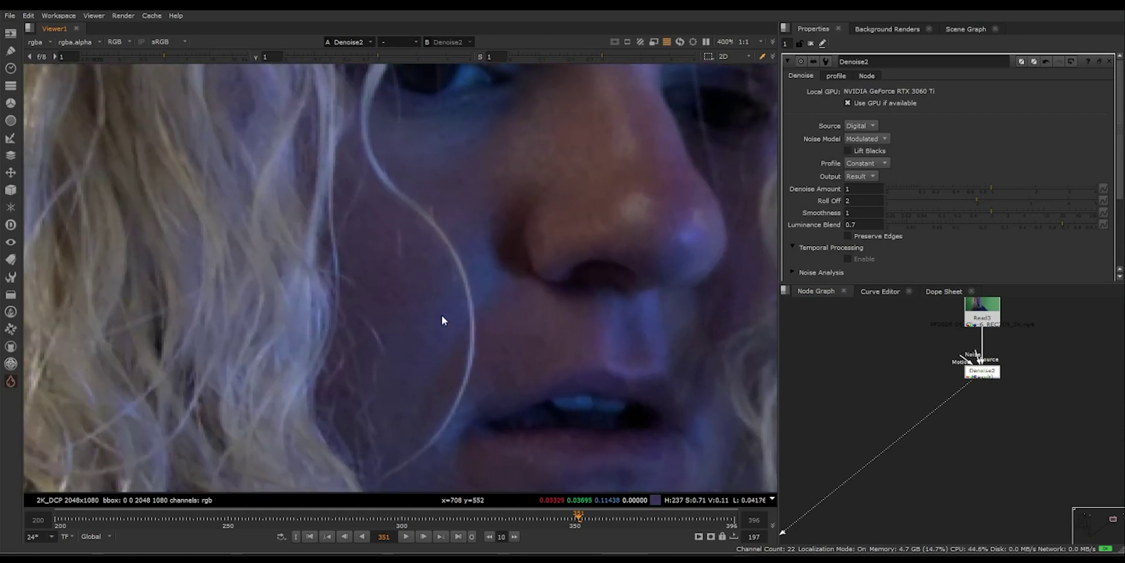
{"action": "left_click_drag", "start_coordinate": [855, 190], "coordinate": [807, 181]}
{"action": "type", "text": "5"}
{"action": "scroll", "coordinate": [999, 398], "scroll_direction": "down", "scroll_amount": 2}
{"action": "middle_click_drag", "start_coordinate": [999, 398], "coordinate": [1013, 366]}
{"action": "scroll", "coordinate": [991, 381], "scroll_direction": "down", "scroll_amount": 1}
{"action": "scroll", "coordinate": [631, 300], "scroll_direction": "down", "scroll_amount": 5}
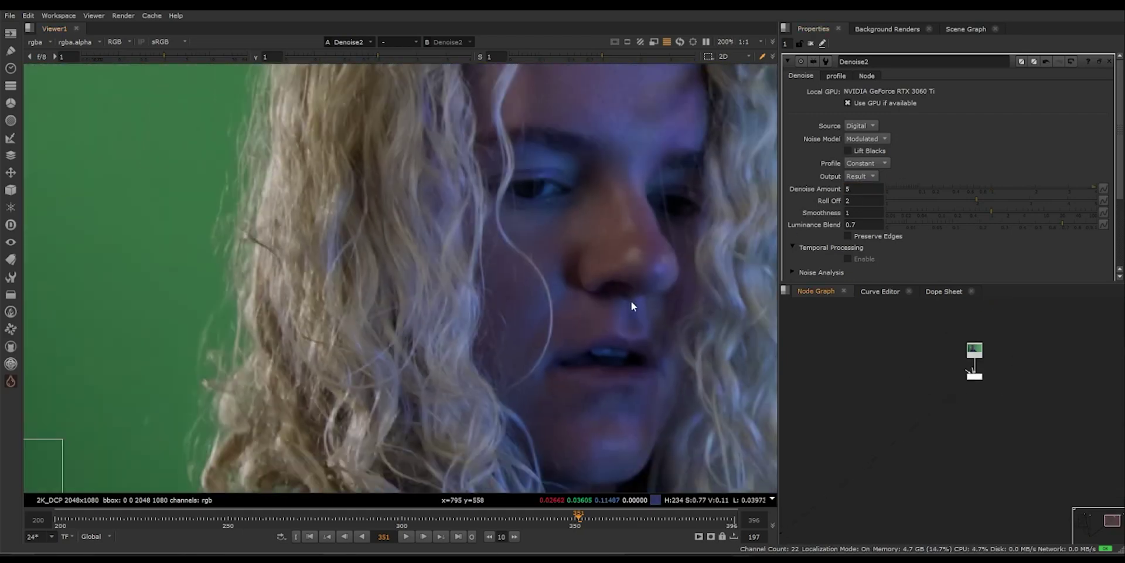
{"action": "scroll", "coordinate": [540, 195], "scroll_direction": "down", "scroll_amount": 6}
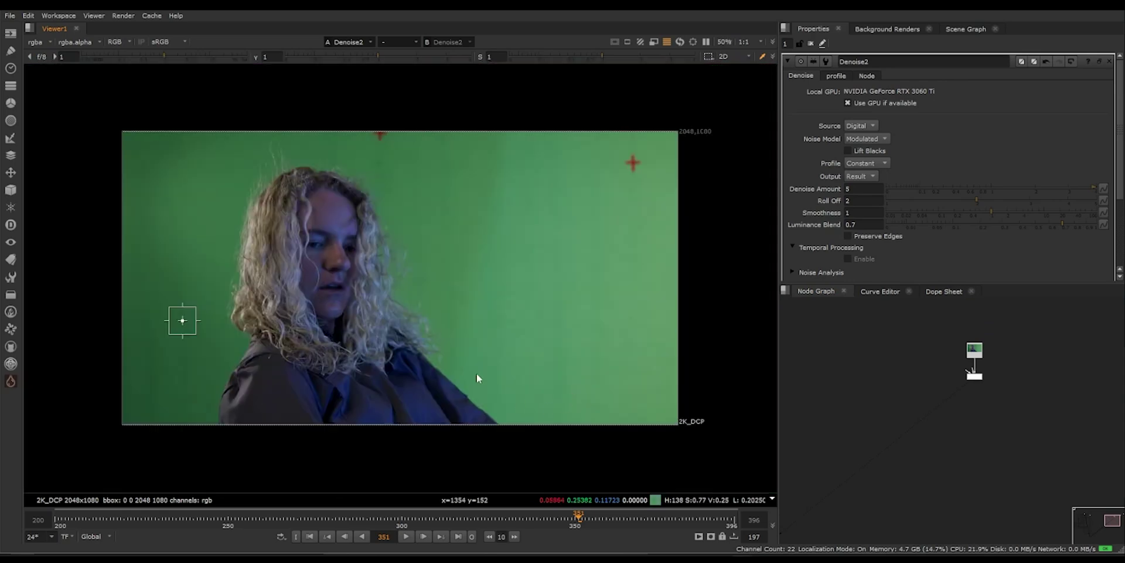
Add a Primatte node fed by the denoised footage and sample green areas on both sides of the woman with Smart Select BG Color.
{"action": "scroll", "coordinate": [308, 259], "scroll_direction": "up", "scroll_amount": 3}
{"action": "scroll", "coordinate": [308, 259], "scroll_direction": "down", "scroll_amount": 2}
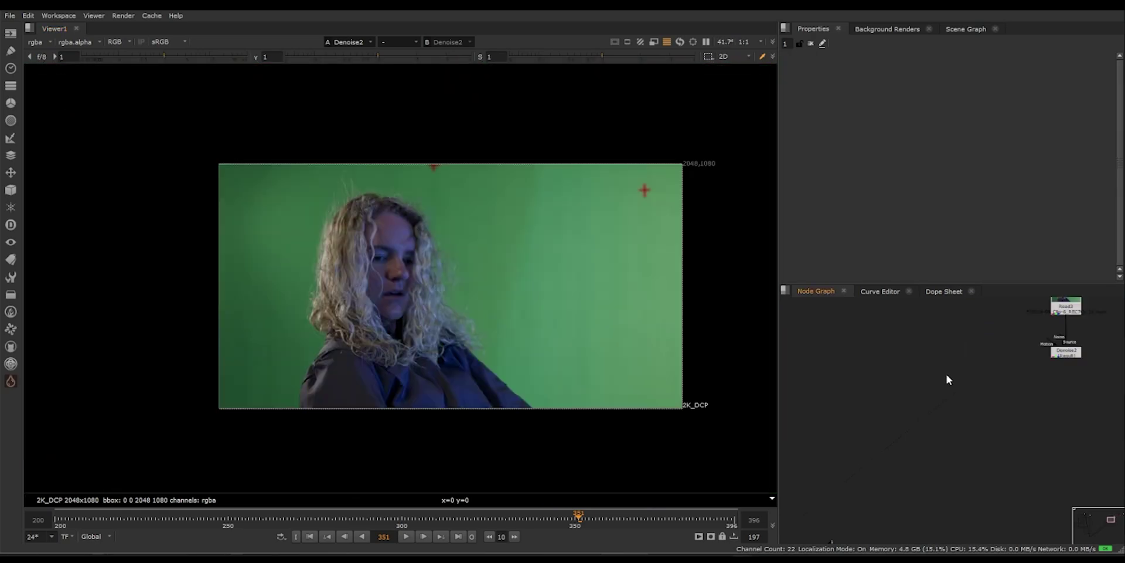
{"action": "key", "text": "Tab"}
{"action": "type", "text": "prim"}
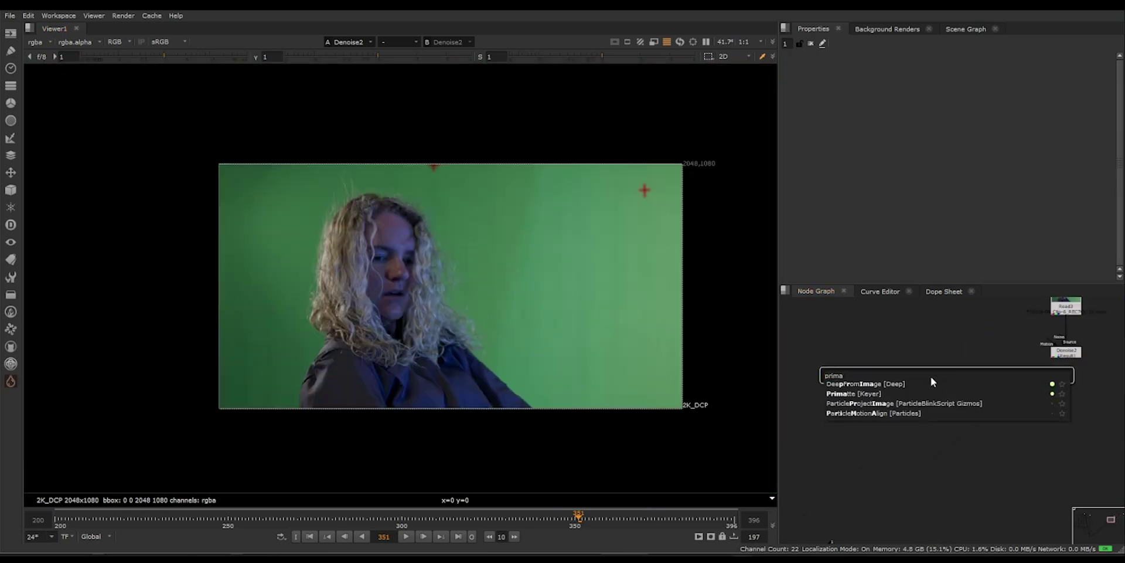
{"action": "key", "text": "Return"}
{"action": "left_click_drag", "start_coordinate": [491, 273], "coordinate": [536, 314], "text": "ctrl+shift"}
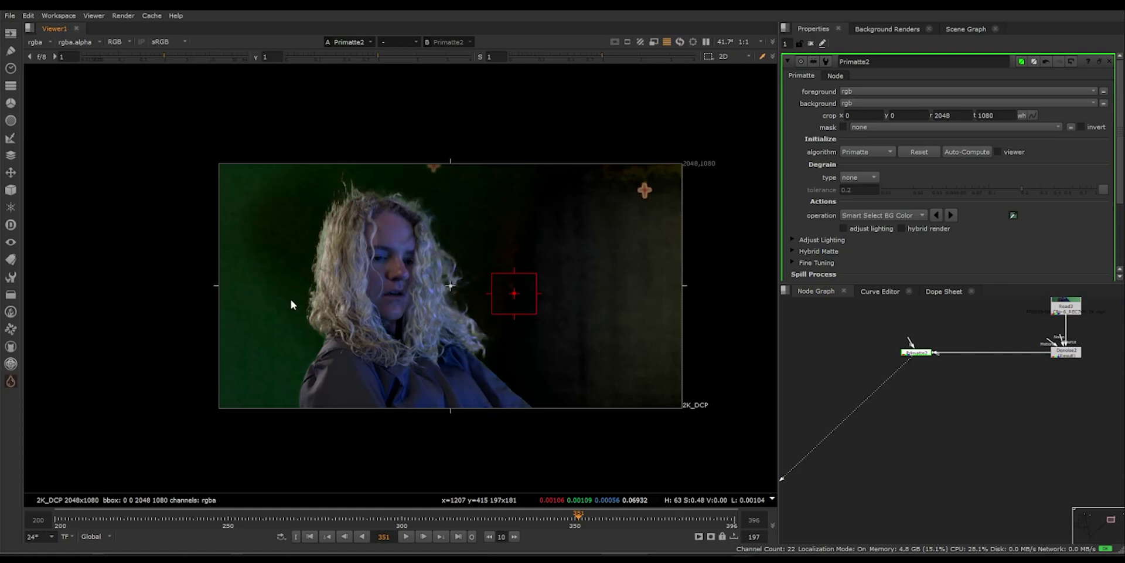
{"action": "left_click_drag", "start_coordinate": [249, 299], "coordinate": [276, 327], "text": "ctrl+shift"}
{"action": "left_click_drag", "start_coordinate": [500, 267], "coordinate": [547, 325], "text": "ctrl+shift"}
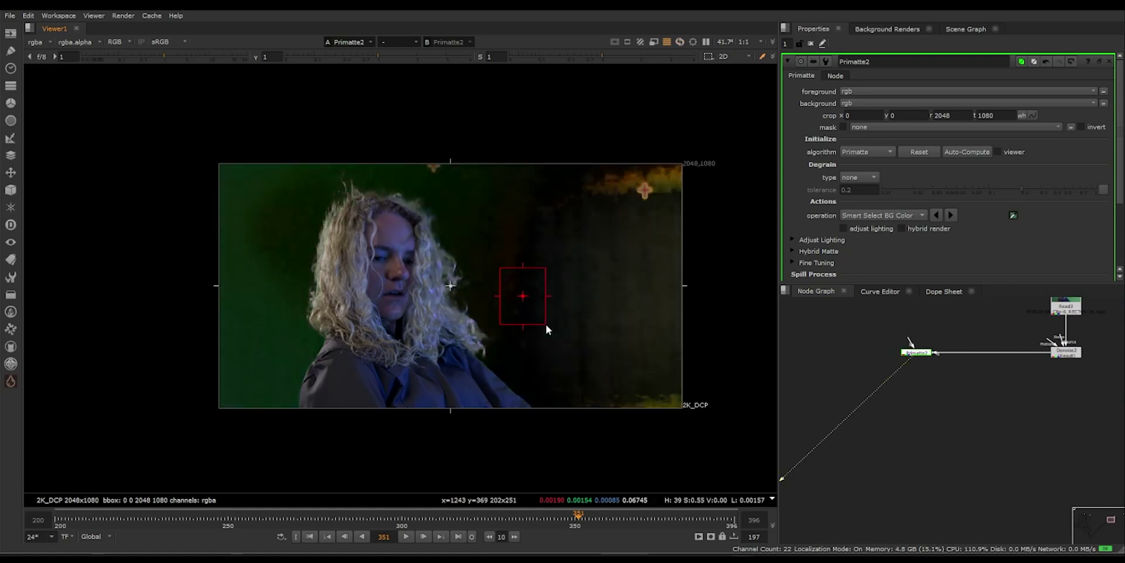
Display the alpha and clean the remaining background on both sides of the woman with Primatte's Clean BG Noise operation.
{"action": "key", "text": "a"}
{"action": "middle_click_drag", "start_coordinate": [609, 311], "coordinate": [635, 324]}
{"action": "left_click", "coordinate": [887, 222]}
{"action": "left_click", "coordinate": [882, 229]}
{"action": "left_click_drag", "start_coordinate": [540, 231], "coordinate": [723, 368], "text": "ctrl+shift"}
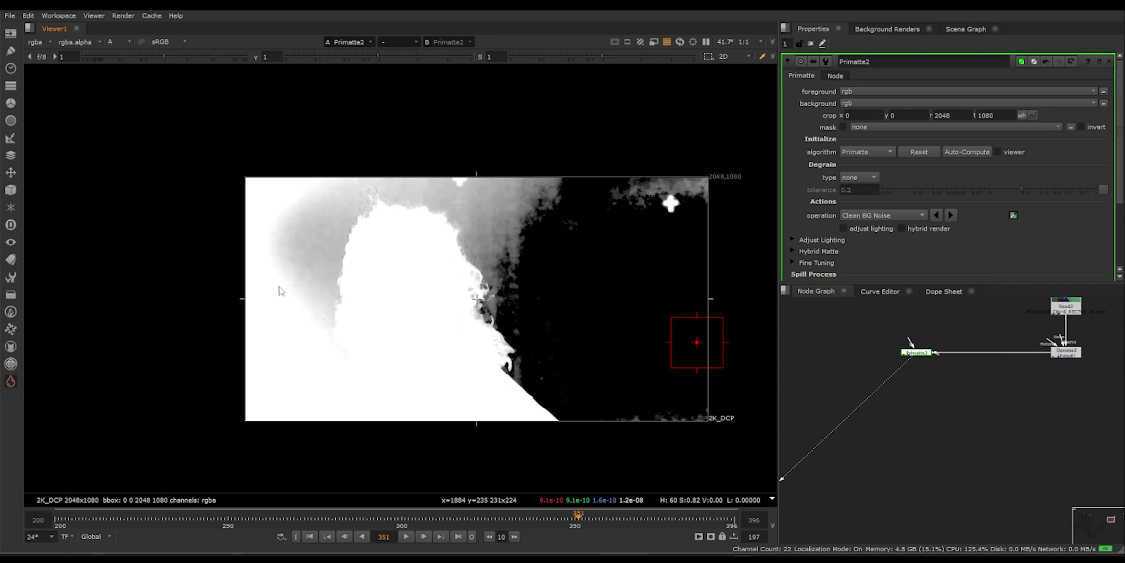
{"action": "left_click_drag", "start_coordinate": [262, 252], "coordinate": [308, 311], "text": "ctrl+shift"}
{"action": "left_click_drag", "start_coordinate": [296, 354], "coordinate": [246, 402], "text": "ctrl+shift"}
Switch Primatte to Clean FG Noise and sample an area inside the woman's upper body.
{"action": "left_click", "coordinate": [884, 215]}
{"action": "left_click", "coordinate": [882, 226]}
{"action": "scroll", "coordinate": [364, 346], "scroll_direction": "up", "scroll_amount": 2}
{"action": "left_click_drag", "start_coordinate": [438, 329], "coordinate": [486, 376], "text": "ctrl+shift"}
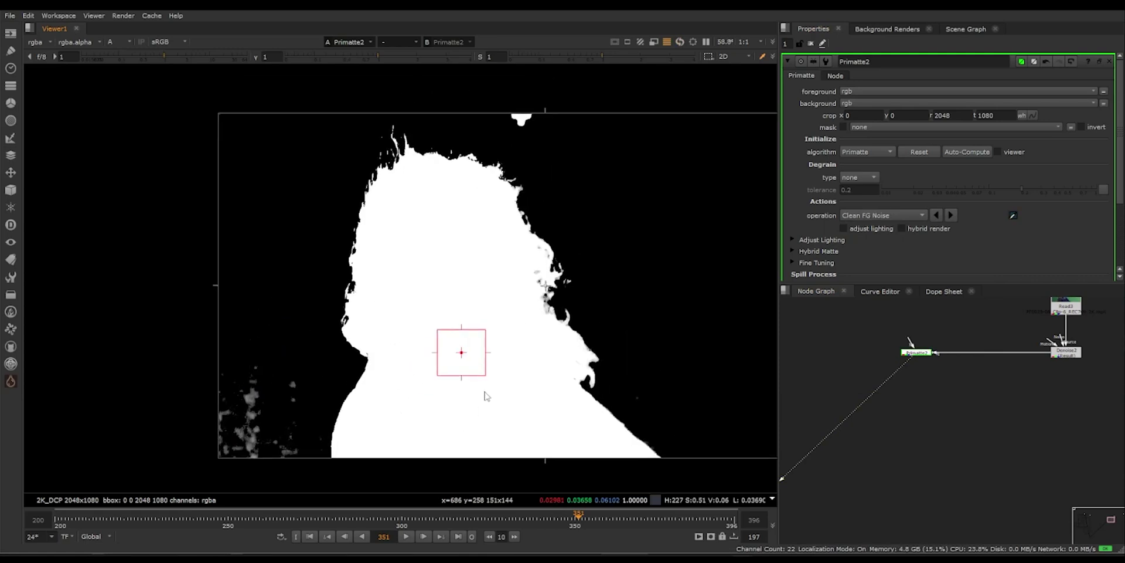
{"action": "scroll", "coordinate": [490, 391], "scroll_direction": "up", "scroll_amount": 1}
Add a ColorDilate node with its RGB input from the Denoise node and its Mask input from Primatte.
{"action": "left_click", "coordinate": [960, 404]}
{"action": "middle_click_drag", "start_coordinate": [961, 404], "coordinate": [952, 407]}
{"action": "key", "text": "Tab"}
{"action": "type", "text": "color"}
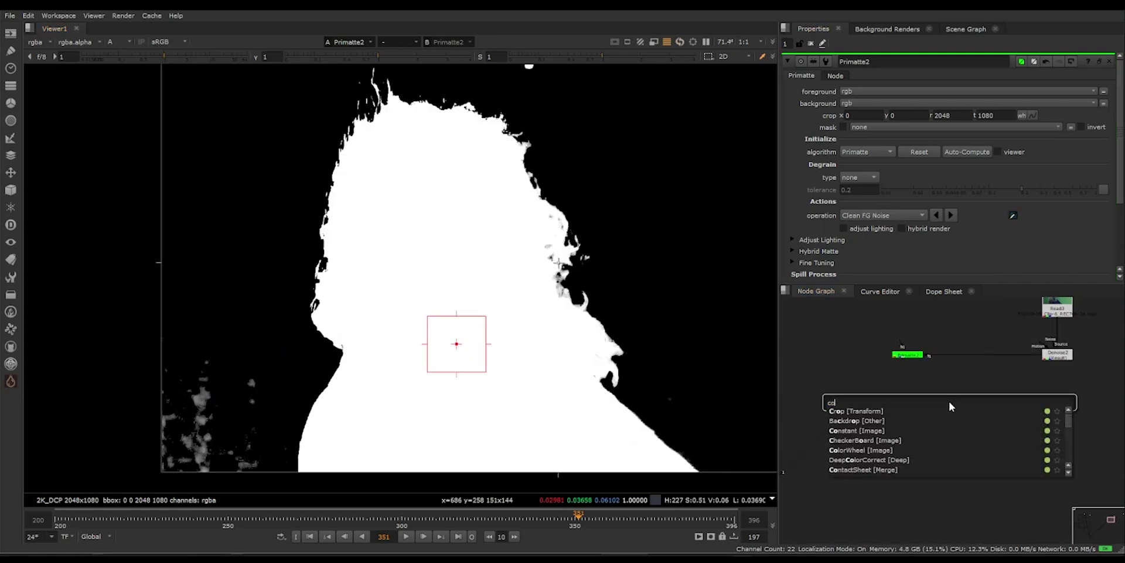
{"action": "type", "text": "d"}
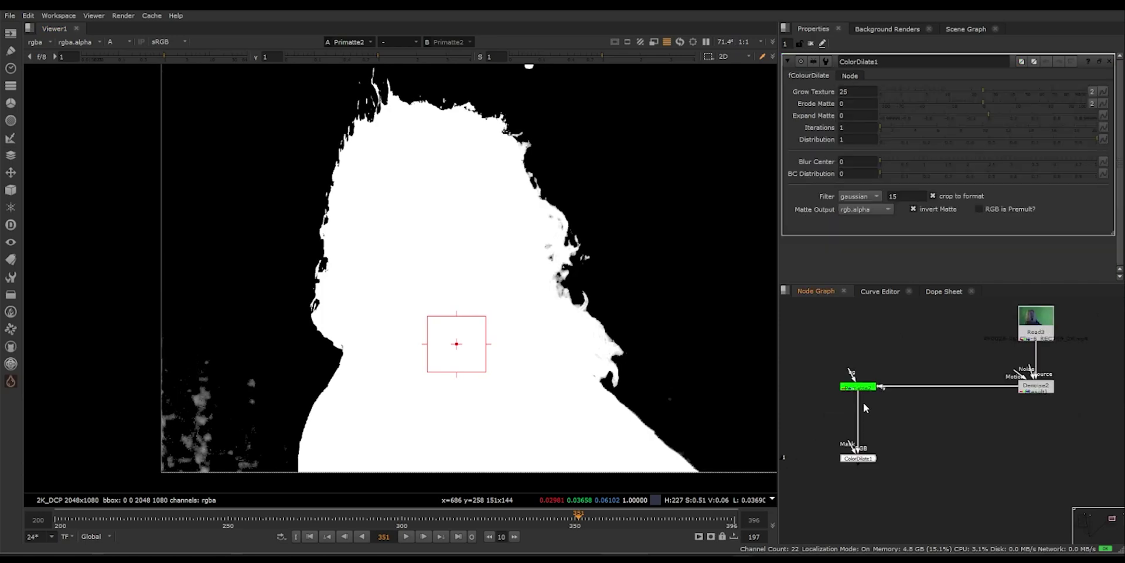
{"action": "left_click_drag", "start_coordinate": [864, 439], "coordinate": [1035, 391]}
{"action": "left_click_drag", "start_coordinate": [848, 444], "coordinate": [857, 387]}
{"action": "left_click_drag", "start_coordinate": [865, 455], "coordinate": [864, 433]}
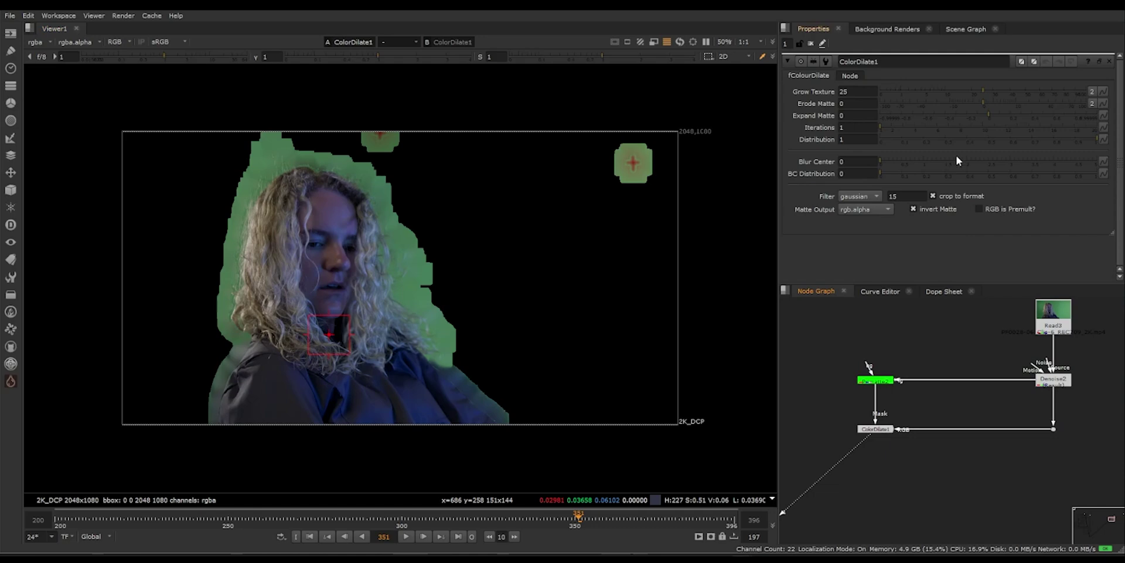
Turn off Invert Matte on ColorDilate, hide the viewer overlays and examine the green edge around the head.
{"action": "left_click", "coordinate": [914, 210]}
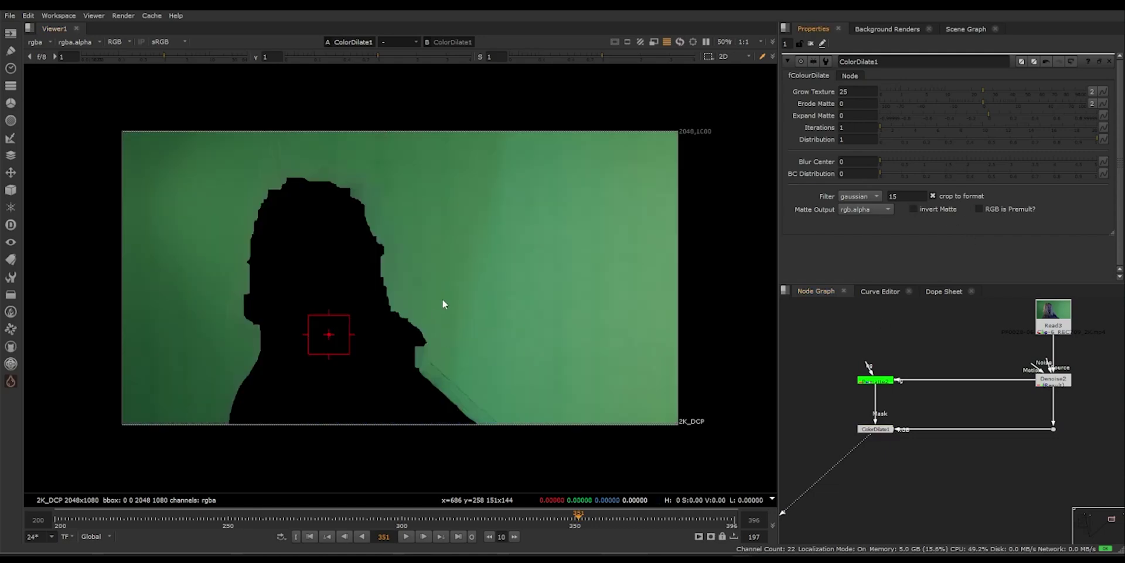
{"action": "middle_click_drag", "start_coordinate": [484, 293], "coordinate": [584, 276]}
{"action": "scroll", "coordinate": [585, 275], "scroll_direction": "down", "scroll_amount": 1}
{"action": "scroll", "coordinate": [449, 170], "scroll_direction": "up", "scroll_amount": 7}
{"action": "key", "text": "q"}
{"action": "scroll", "coordinate": [414, 205], "scroll_direction": "down", "scroll_amount": 2}
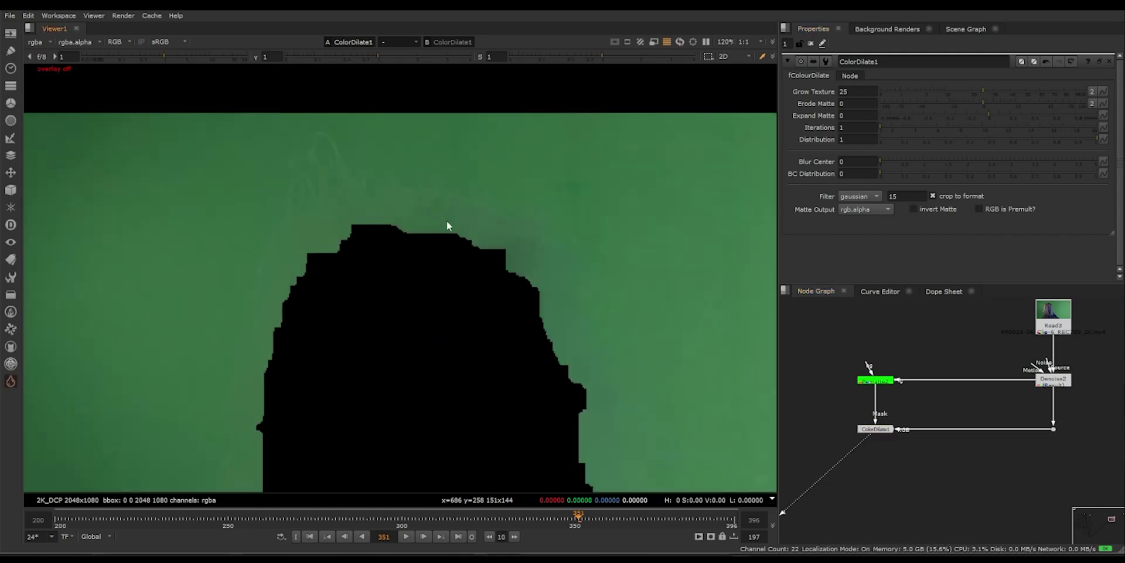
{"action": "middle_click_drag", "start_coordinate": [662, 292], "coordinate": [547, 262]}
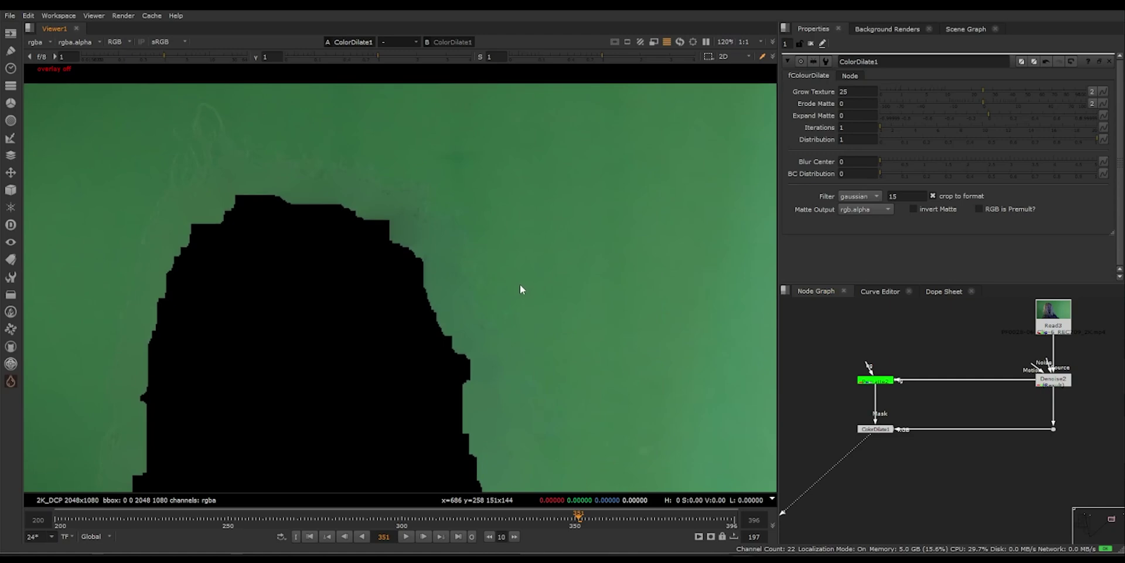
{"action": "middle_click_drag", "start_coordinate": [516, 351], "coordinate": [615, 269]}
{"action": "scroll", "coordinate": [615, 270], "scroll_direction": "down", "scroll_amount": 3}
{"action": "scroll", "coordinate": [614, 273], "scroll_direction": "down", "scroll_amount": 2}
Set ColorDilate's Erode Matte to -8 and Grow Texture to 64.5.
{"action": "left_click", "coordinate": [958, 104]}
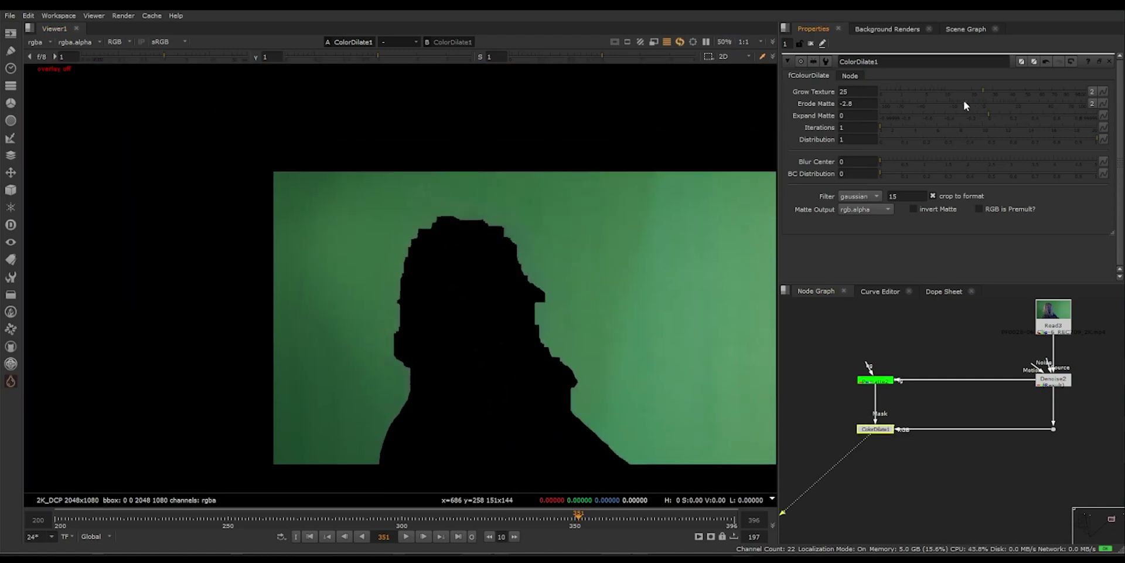
{"action": "left_click_drag", "start_coordinate": [958, 102], "coordinate": [956, 105]}
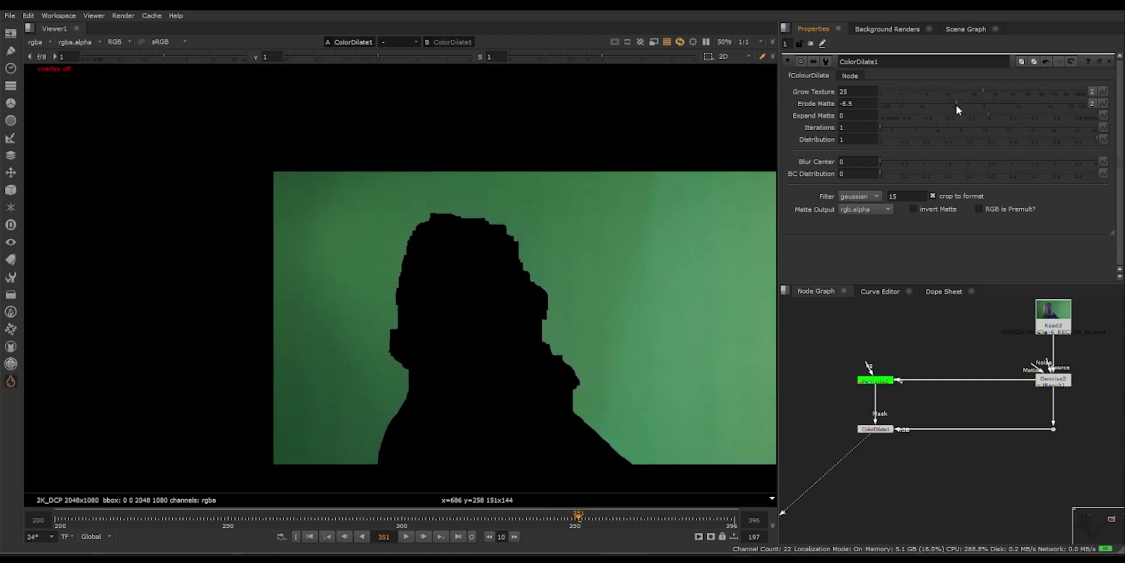
{"action": "scroll", "coordinate": [622, 210], "scroll_direction": "up", "scroll_amount": 12}
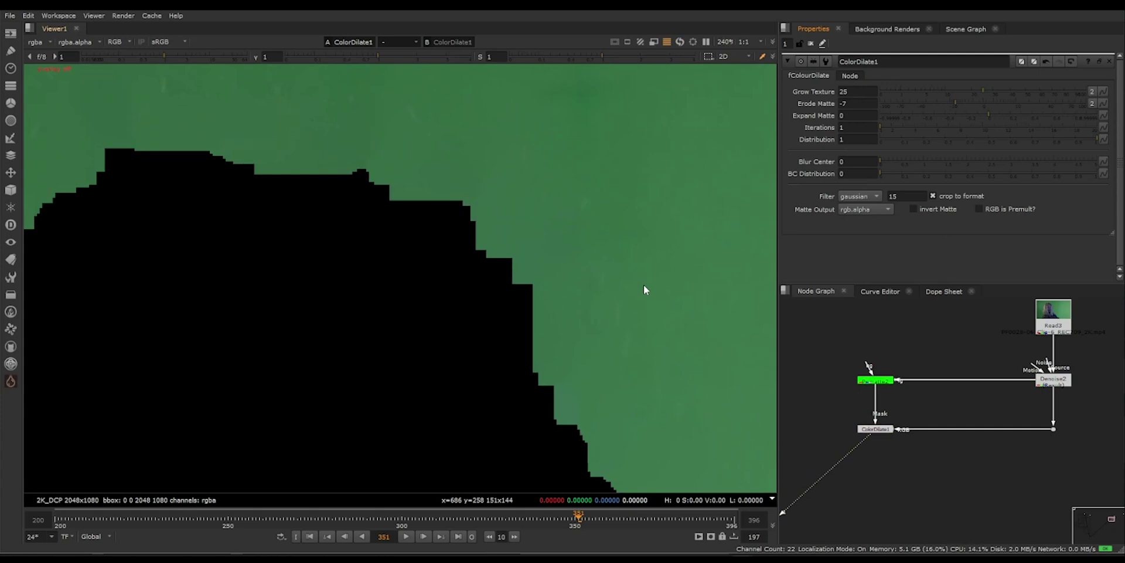
{"action": "mouse_move", "coordinate": [956, 103]}
{"action": "left_mouse_down"}
{"action": "mouse_move", "coordinate": [938, 103]}
{"action": "mouse_move", "coordinate": [954, 104]}
{"action": "left_mouse_up"}
{"action": "scroll", "coordinate": [422, 235], "scroll_direction": "down", "scroll_amount": 11}
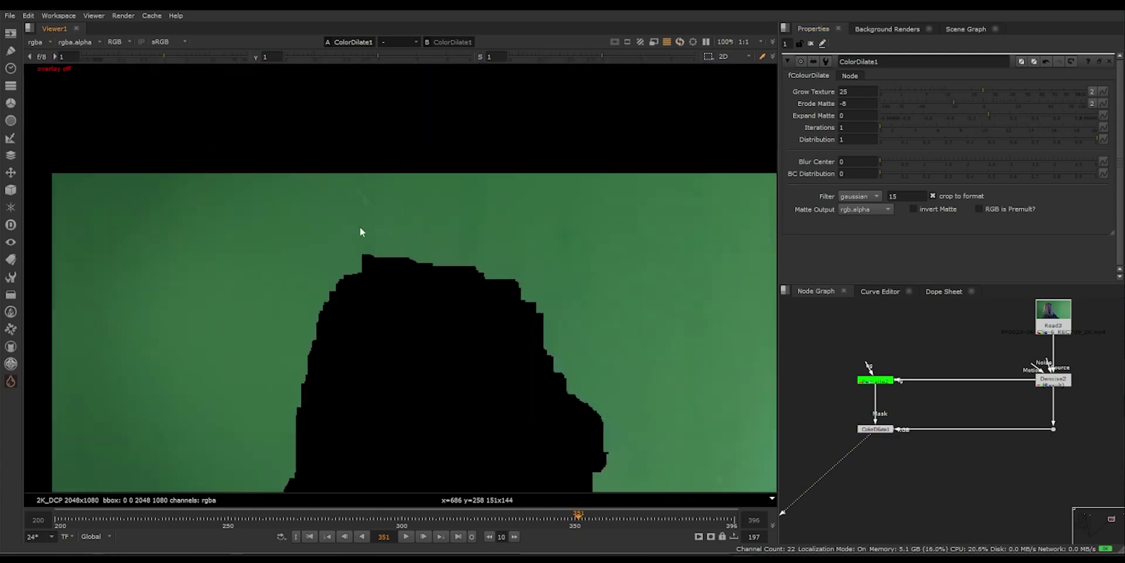
{"action": "scroll", "coordinate": [359, 227], "scroll_direction": "up", "scroll_amount": 2}
{"action": "scroll", "coordinate": [618, 246], "scroll_direction": "down", "scroll_amount": 3}
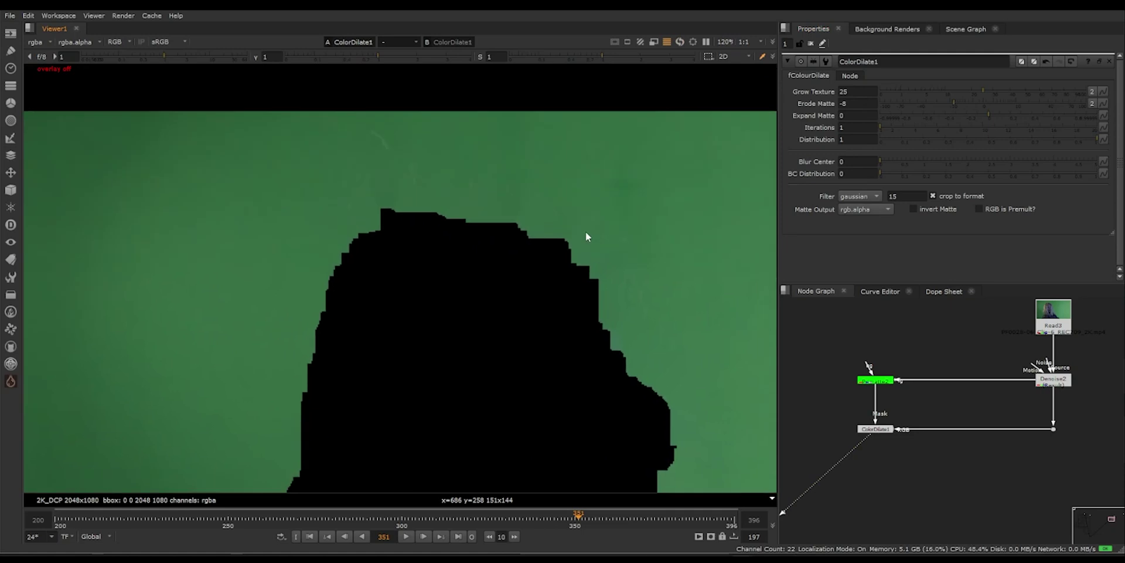
{"action": "left_click_drag", "start_coordinate": [987, 92], "coordinate": [1037, 92]}
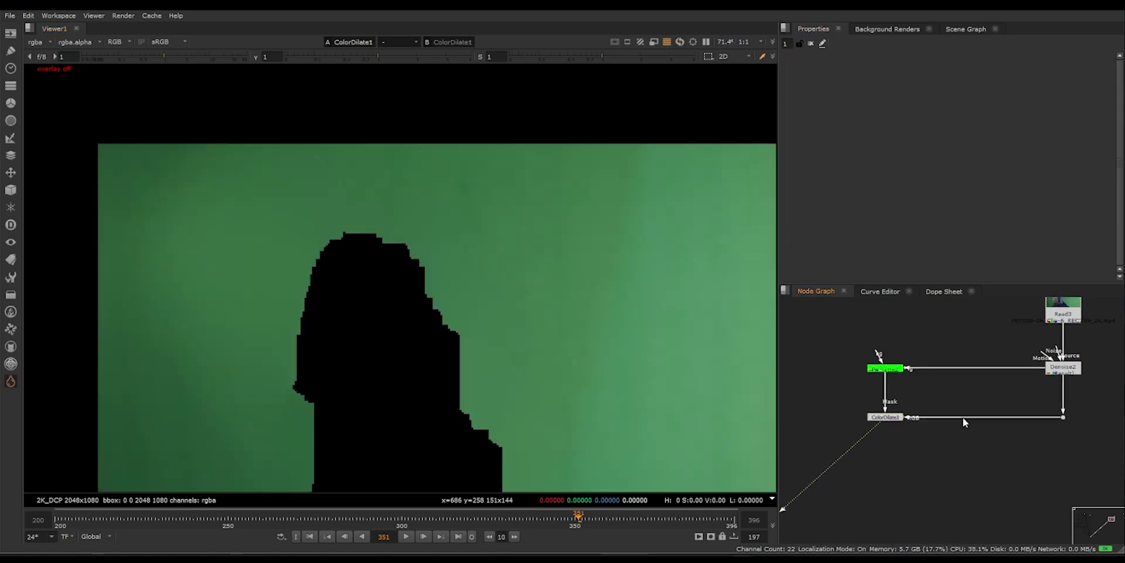
Add a Constant node and set its color by sampling the green screen beside the silhouette.
{"action": "middle_click_drag", "start_coordinate": [962, 417], "coordinate": [987, 392]}
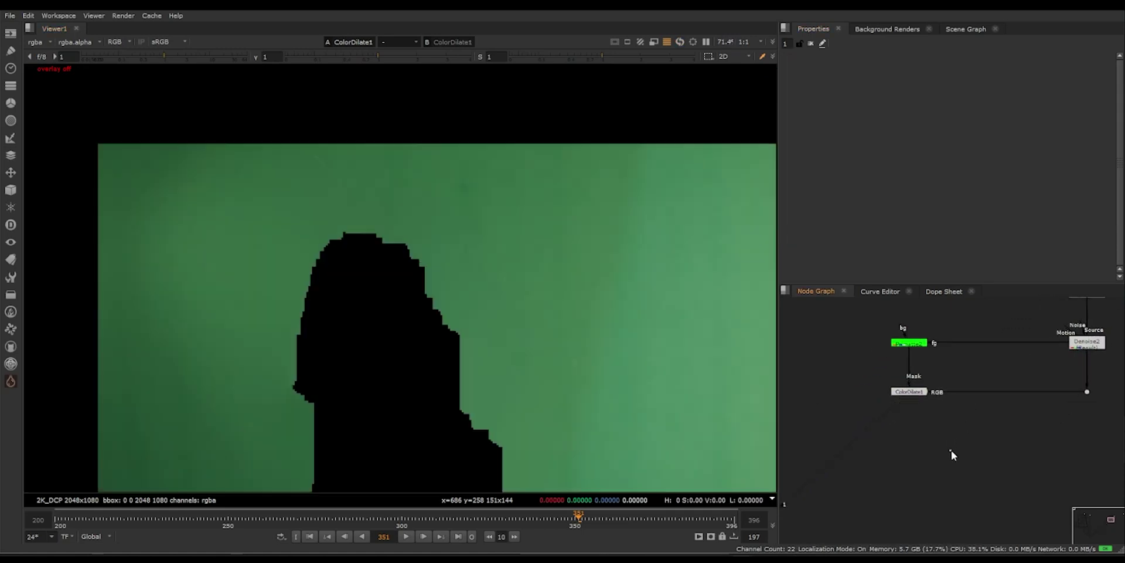
{"action": "key", "text": "Tab"}
{"action": "type", "text": "const"}
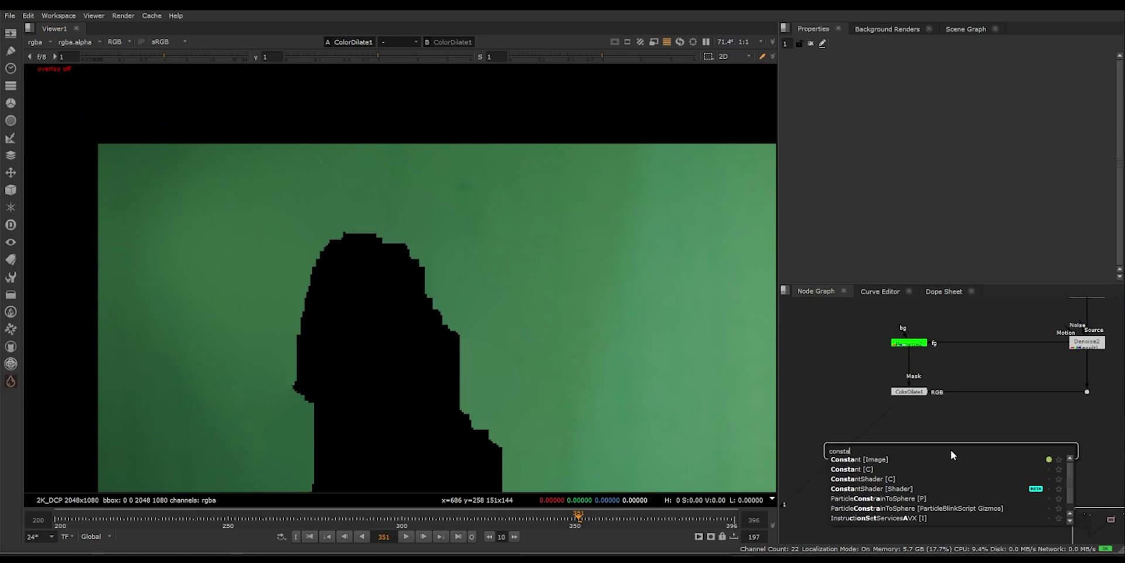
{"action": "key", "text": "Return"}
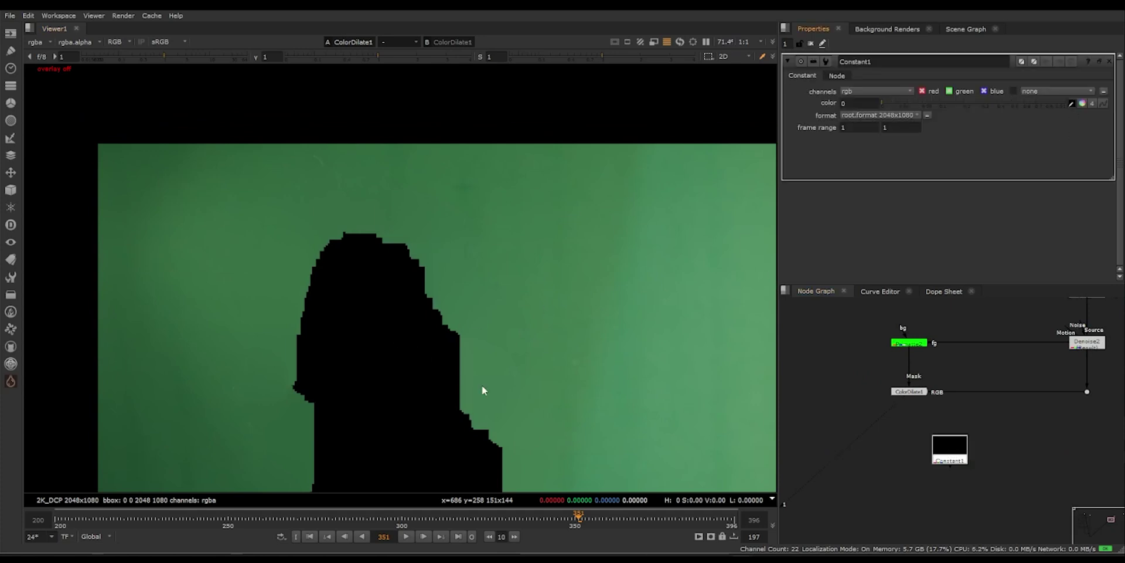
{"action": "left_click_drag", "start_coordinate": [491, 358], "coordinate": [518, 398], "text": "ctrl+shift"}
Add a Merge with ColorDilate as B and the green Constant as A, and set ColorDilate's Matte Output to dilated area.
{"action": "key", "text": "m"}
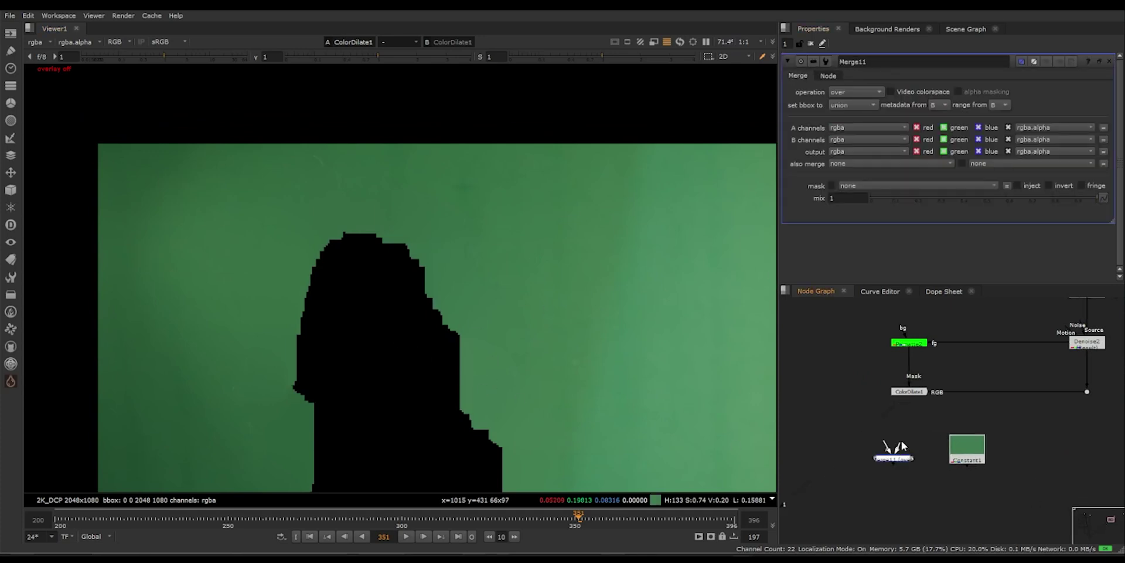
{"action": "left_click_drag", "start_coordinate": [902, 445], "coordinate": [910, 392]}
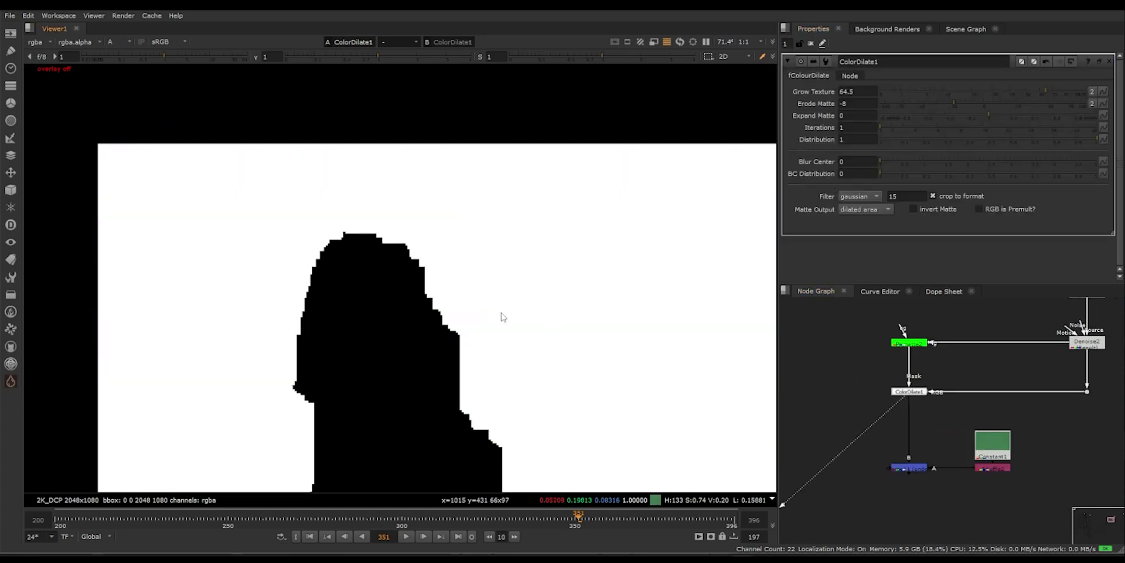
{"action": "key", "text": "a"}
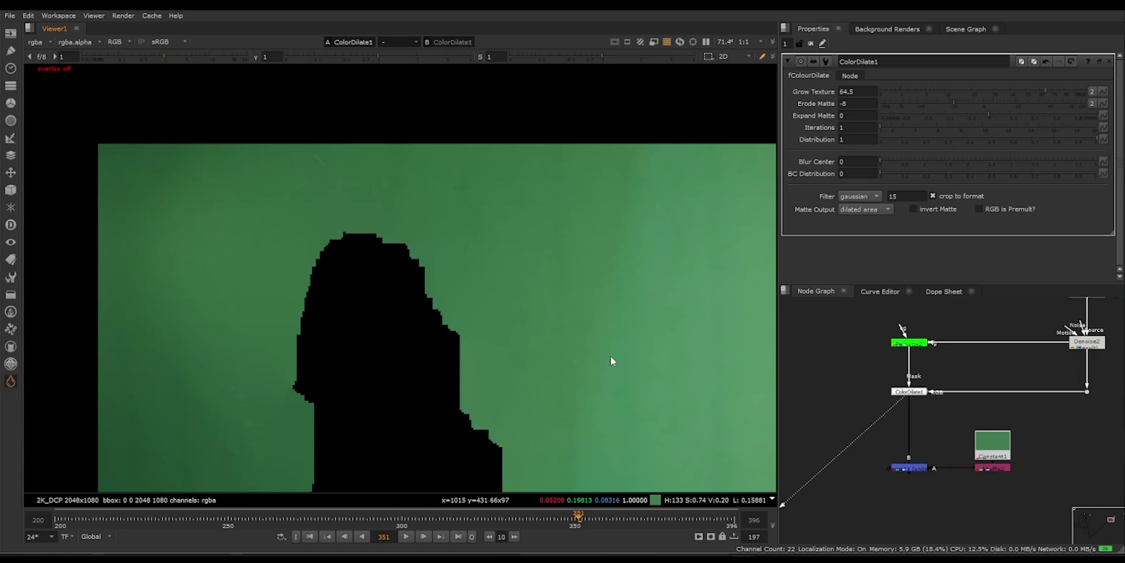
View the Merge, resample the Constant's green from the plate beside the silhouette, and move the Constant to the other side of the Merge.
{"action": "key", "text": "1"}
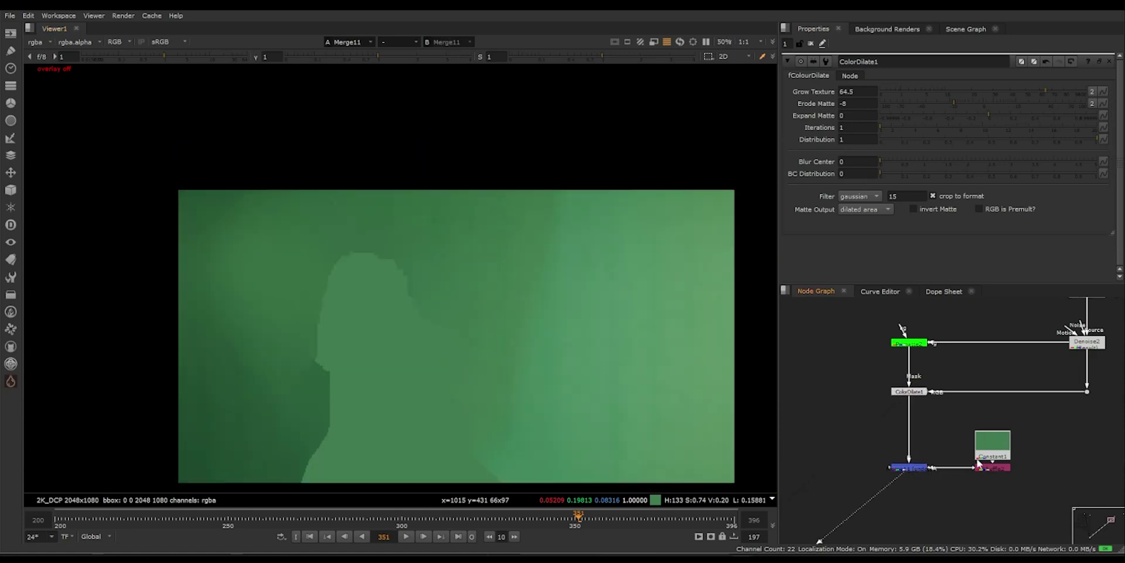
{"action": "double_click", "coordinate": [988, 456]}
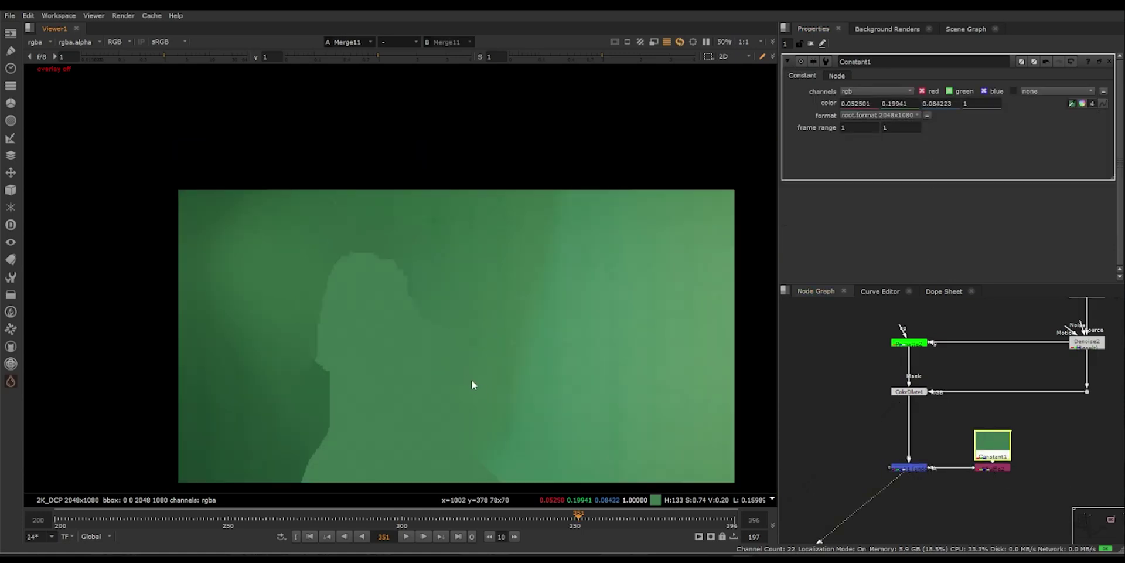
{"action": "left_click_drag", "start_coordinate": [472, 378], "coordinate": [496, 406], "text": "ctrl+shift"}
{"action": "left_click_drag", "start_coordinate": [982, 439], "coordinate": [868, 437]}
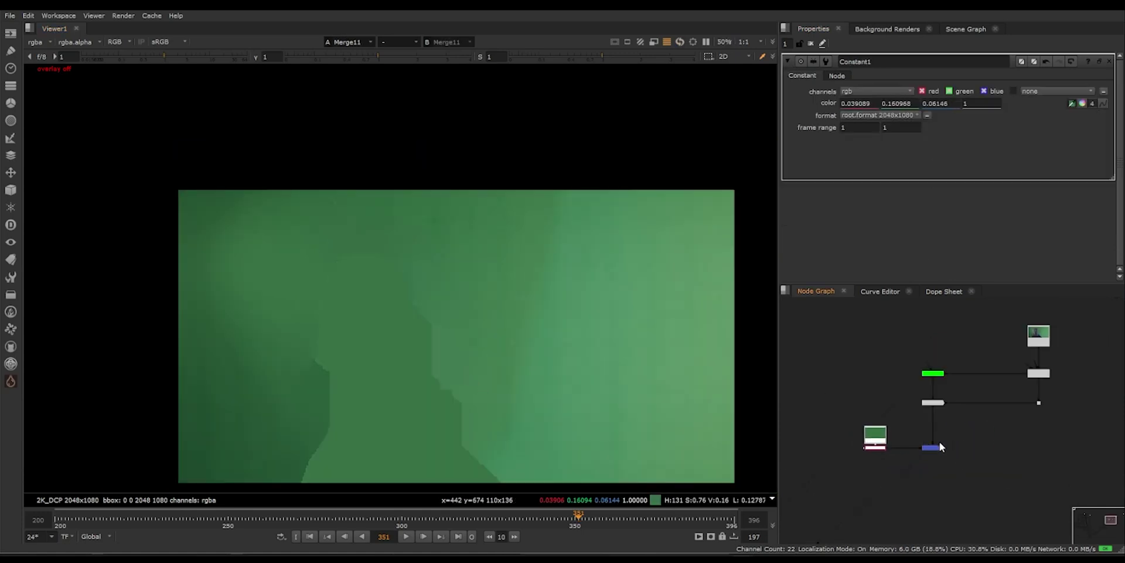
{"action": "left_click", "coordinate": [1040, 452]}
{"action": "scroll", "coordinate": [1049, 455], "scroll_direction": "down", "scroll_amount": 1}
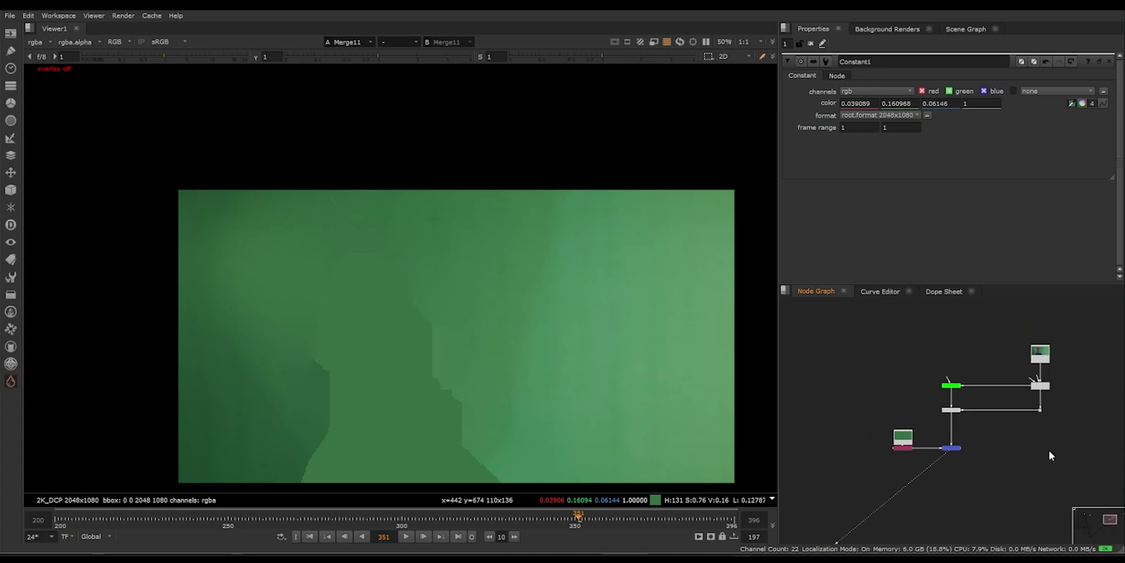
Add an IBKGizmoV3 node in the free space below the denoised footage branch.
{"action": "middle_click_drag", "start_coordinate": [1087, 457], "coordinate": [987, 462]}
{"action": "key", "text": "Tab"}
{"action": "type", "text": "ibk"}
{"action": "key", "text": "Down"}
{"action": "key", "text": "Down"}
{"action": "key", "text": "Down"}
{"action": "key", "text": "Return"}
{"action": "scroll", "coordinate": [938, 445], "scroll_direction": "up", "scroll_amount": 5}
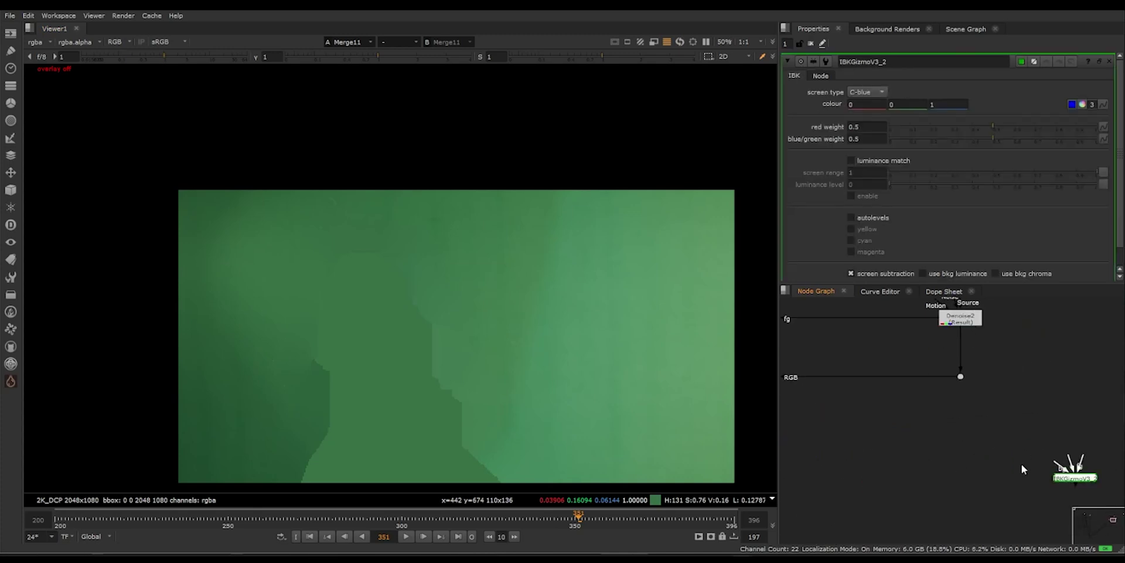
Align the IBKGizmo under the footage's dot and connect the clean-plate Merge as its screen colour input.
{"action": "scroll", "coordinate": [1078, 433], "scroll_direction": "down", "scroll_amount": 2}
{"action": "left_click_drag", "start_coordinate": [1082, 443], "coordinate": [1005, 443]}
{"action": "left_click", "coordinate": [1021, 424]}
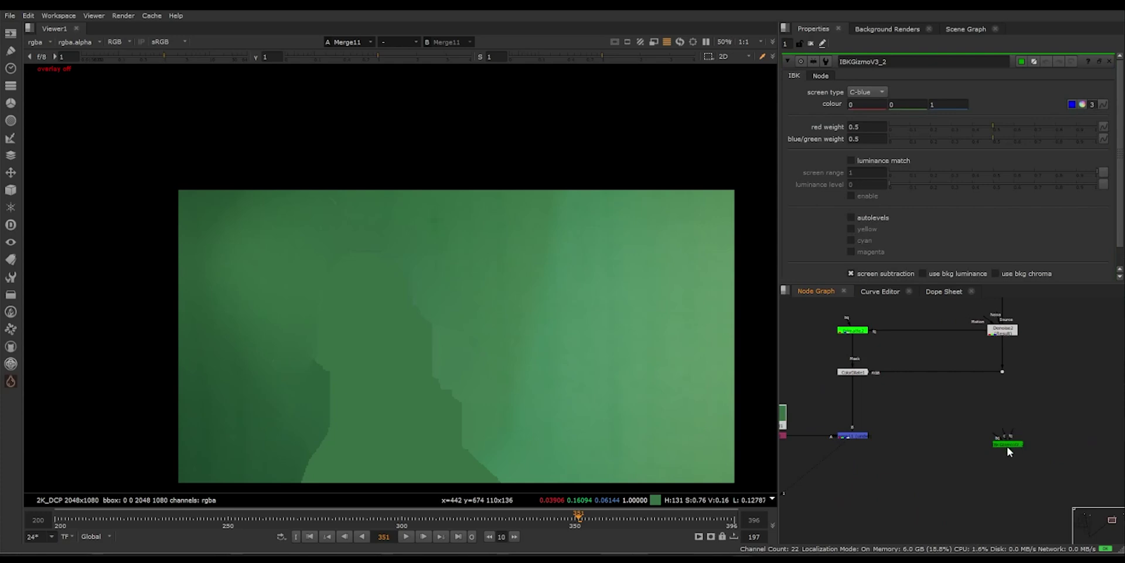
{"action": "scroll", "coordinate": [1005, 445], "scroll_direction": "up", "scroll_amount": 1}
{"action": "mouse_move", "coordinate": [1003, 435]}
{"action": "left_mouse_down"}
{"action": "mouse_move", "coordinate": [819, 438]}
{"action": "mouse_move", "coordinate": [999, 447]}
{"action": "left_mouse_up"}
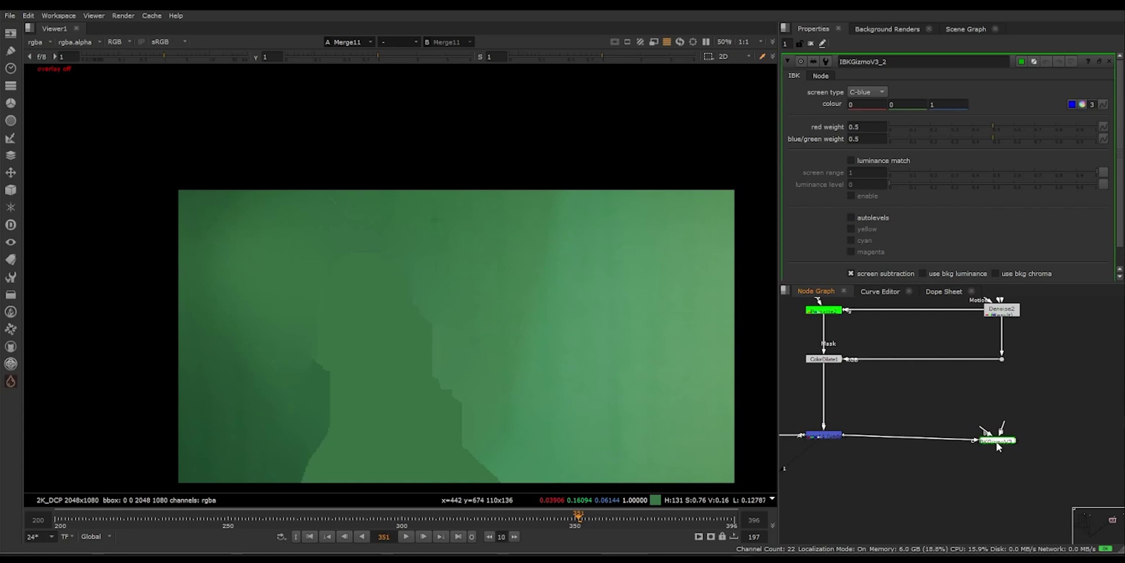
Connect the denoised footage and the warehouse background to the IBKGizmo's remaining inputs and view its output.
{"action": "scroll", "coordinate": [908, 435], "scroll_direction": "down", "scroll_amount": 5}
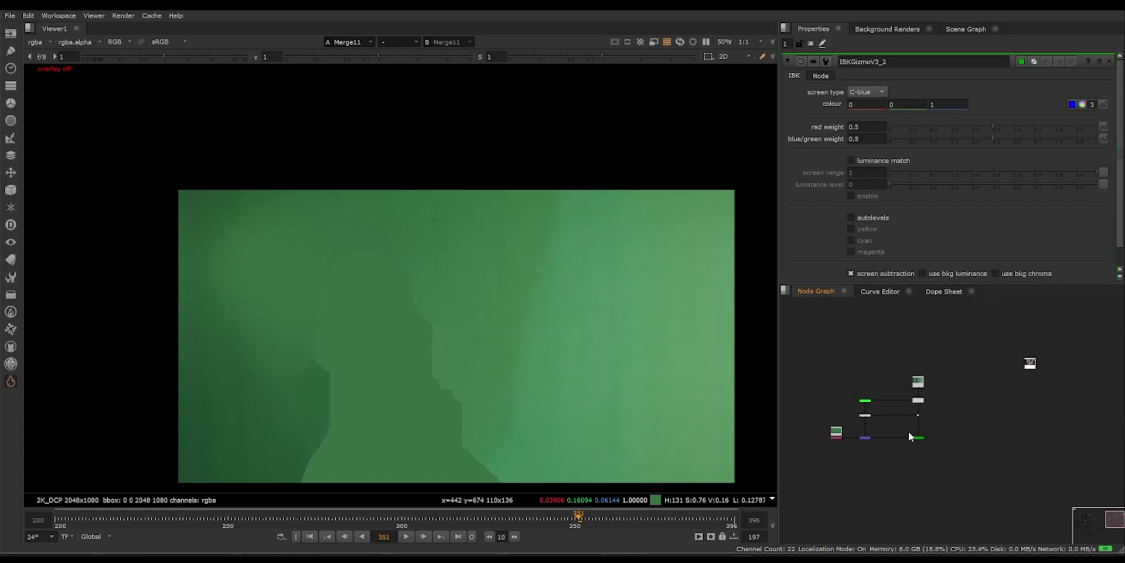
{"action": "scroll", "coordinate": [976, 411], "scroll_direction": "up", "scroll_amount": 4}
{"action": "left_click_drag", "start_coordinate": [965, 396], "coordinate": [912, 430]}
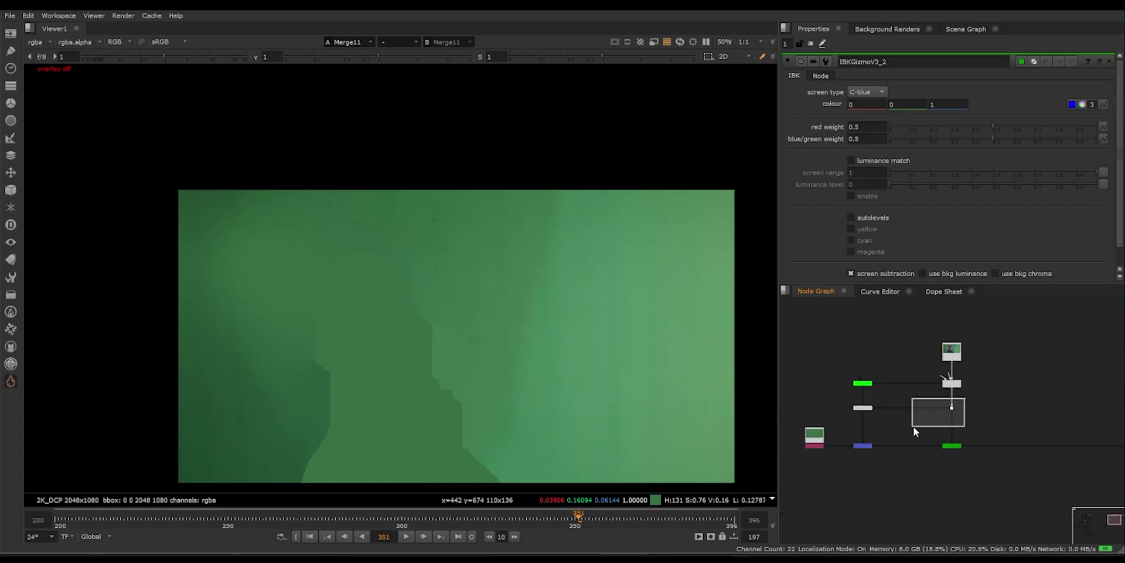
{"action": "key", "text": "1"}
{"action": "left_click", "coordinate": [952, 446]}
{"action": "key", "text": "1"}
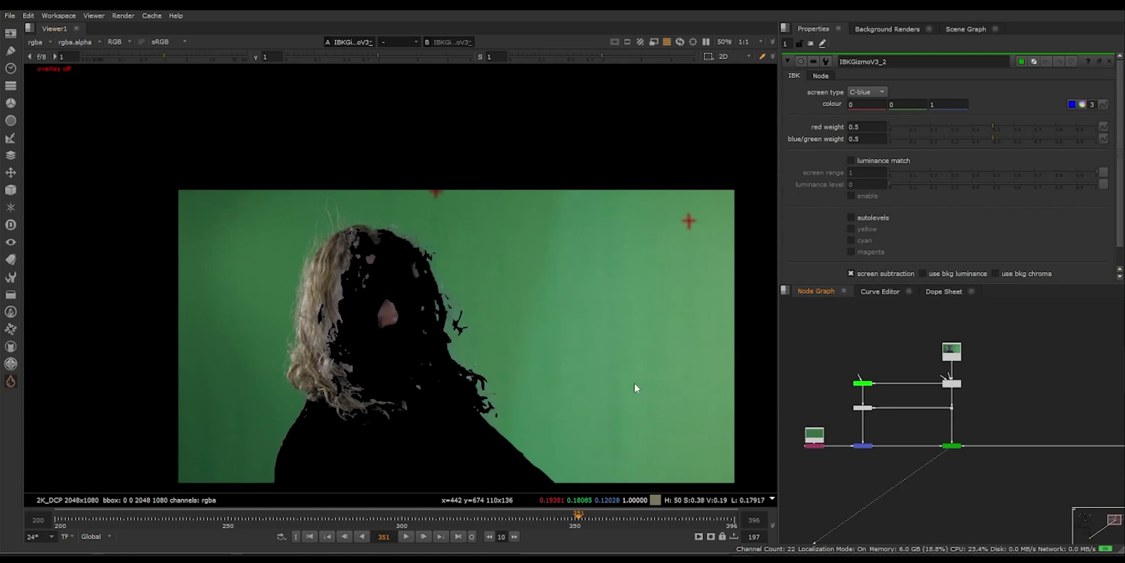
Set the IBKGizmo's screen type to C-green and inspect the alpha and hair edges of the key.
{"action": "left_click", "coordinate": [866, 92]}
{"action": "left_click", "coordinate": [866, 88]}
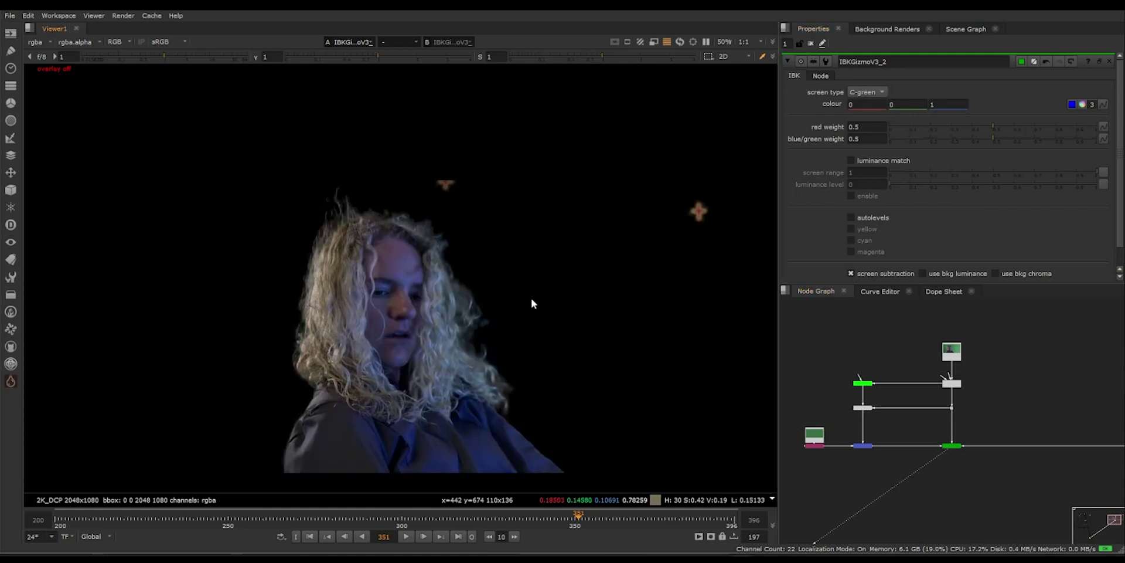
{"action": "scroll", "coordinate": [409, 256], "scroll_direction": "up", "scroll_amount": 8}
{"action": "key", "text": "a"}
{"action": "key", "text": "a"}
{"action": "scroll", "coordinate": [401, 314], "scroll_direction": "down", "scroll_amount": 2}
{"action": "scroll", "coordinate": [401, 314], "scroll_direction": "down", "scroll_amount": 6}
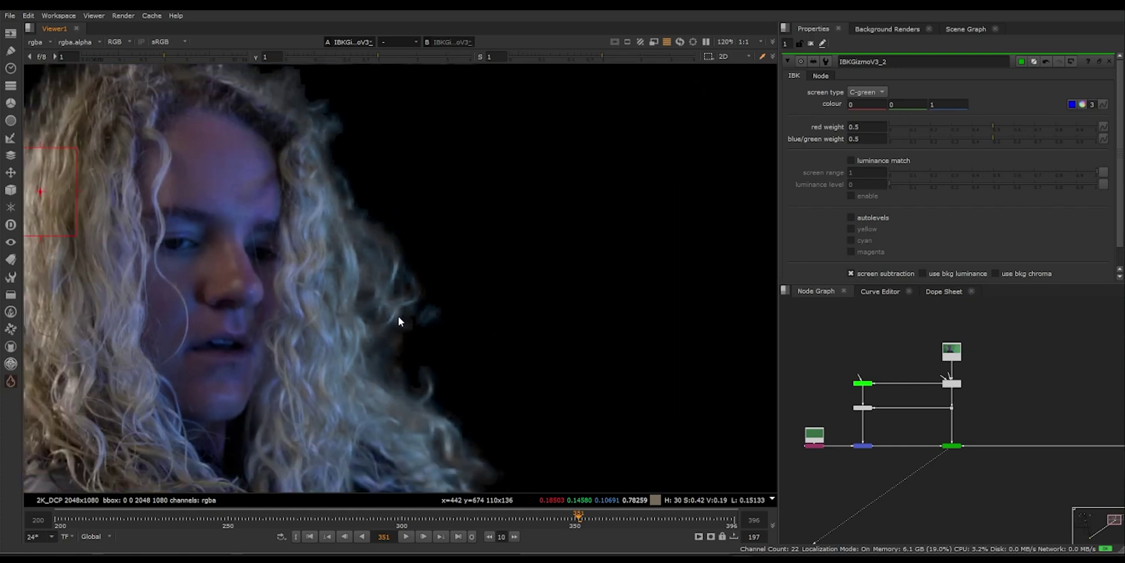
Set the IBKGizmo's red weight and blue/green weight to 0.35 and compare the hair with the source footage.
{"action": "left_click", "coordinate": [821, 126]}
{"action": "type", "text": "0.35"}
{"action": "key", "text": "Return"}
{"action": "left_click", "coordinate": [816, 135]}
{"action": "type", "text": "0.35"}
{"action": "key", "text": "Return"}
{"action": "middle_click_drag", "start_coordinate": [1046, 376], "coordinate": [1021, 396]}
{"action": "scroll", "coordinate": [1010, 400], "scroll_direction": "down", "scroll_amount": 1}
{"action": "left_click", "coordinate": [935, 378]}
{"action": "key", "text": "1"}
{"action": "scroll", "coordinate": [256, 368], "scroll_direction": "up", "scroll_amount": 6}
{"action": "key", "text": "2"}
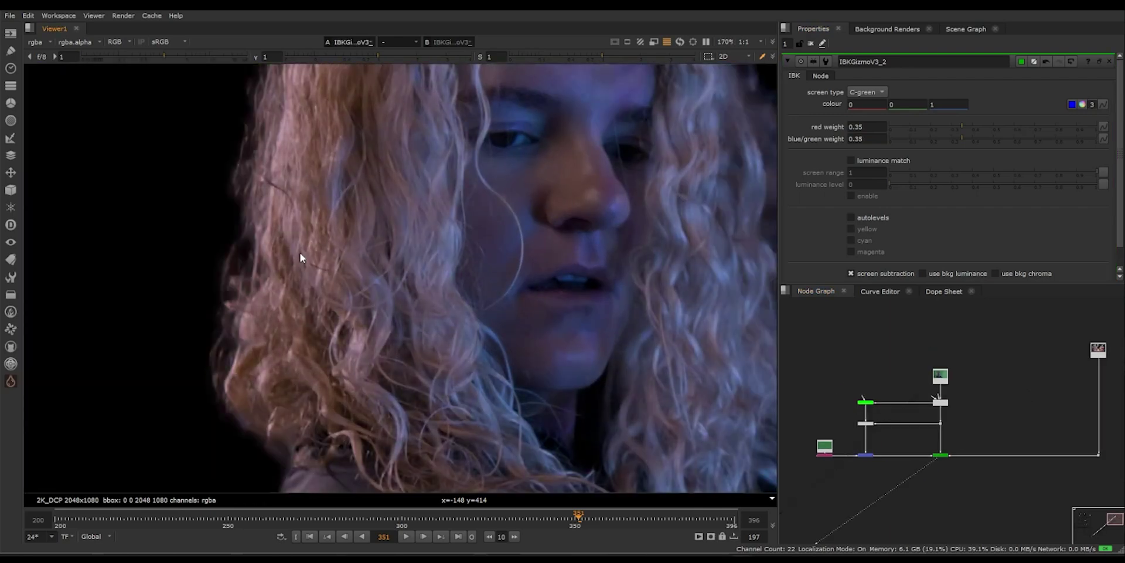
Show the key's alpha and try 0.5 for both the red weight and the blue/green weight.
{"action": "key", "text": "a"}
{"action": "scroll", "coordinate": [300, 252], "scroll_direction": "down", "scroll_amount": 3}
{"action": "left_click", "coordinate": [814, 128]}
{"action": "type", "text": "0.5"}
{"action": "key", "text": "Return"}
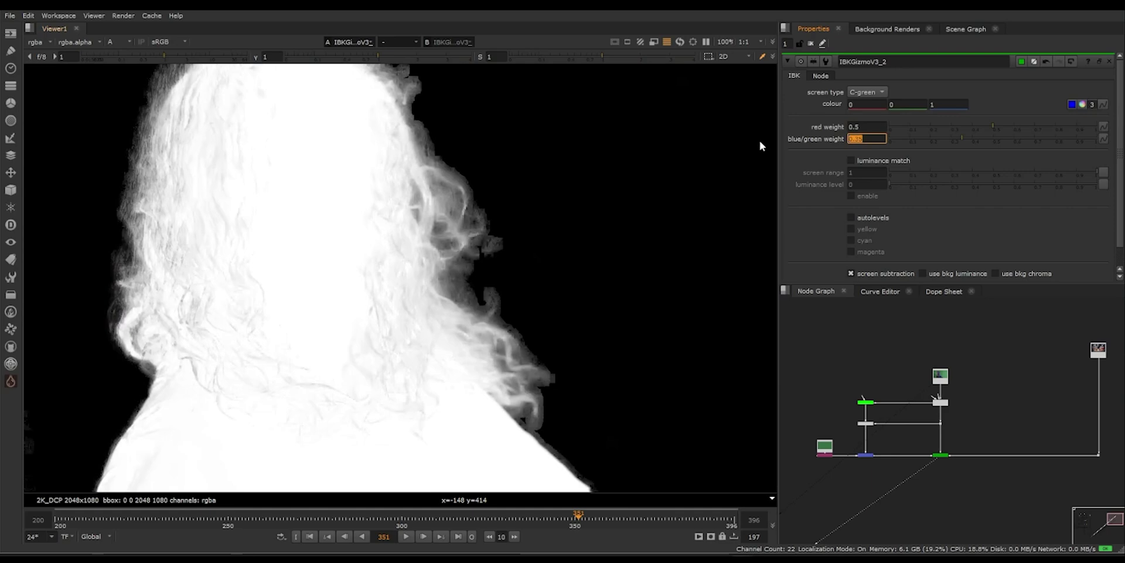
{"action": "type", "text": "0.5"}
{"action": "key", "text": "Return"}
Return the red weight and the blue/green weight to 0.35 while comparing the alpha.
{"action": "key", "text": "shift+Tab"}
{"action": "type", "text": "0.35"}
{"action": "key", "text": "Return"}
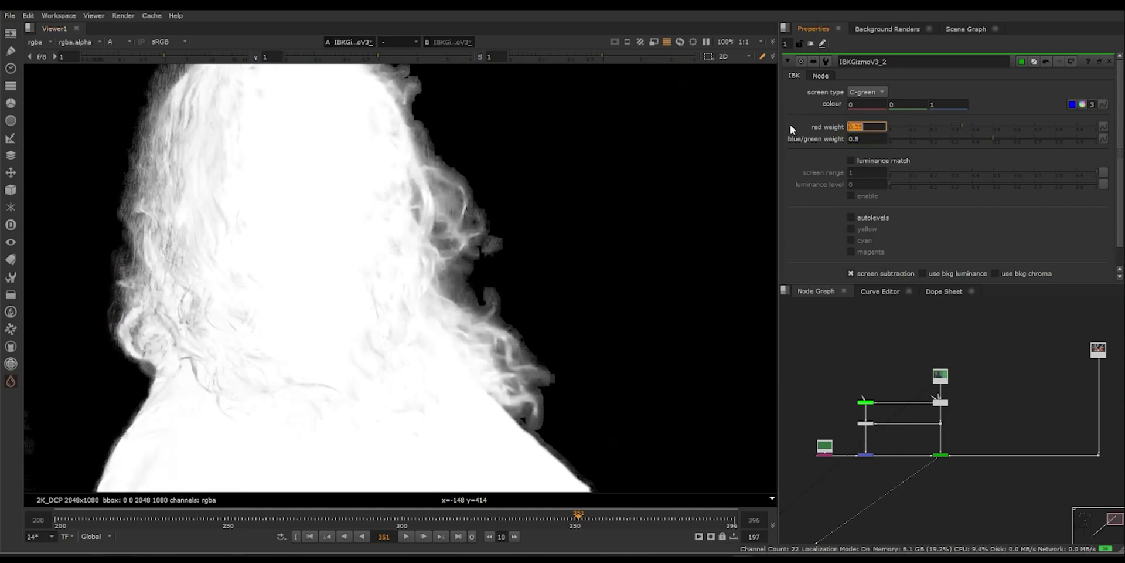
{"action": "key", "text": "Tab"}
{"action": "type", "text": "0.35"}
{"action": "key", "text": "Return"}
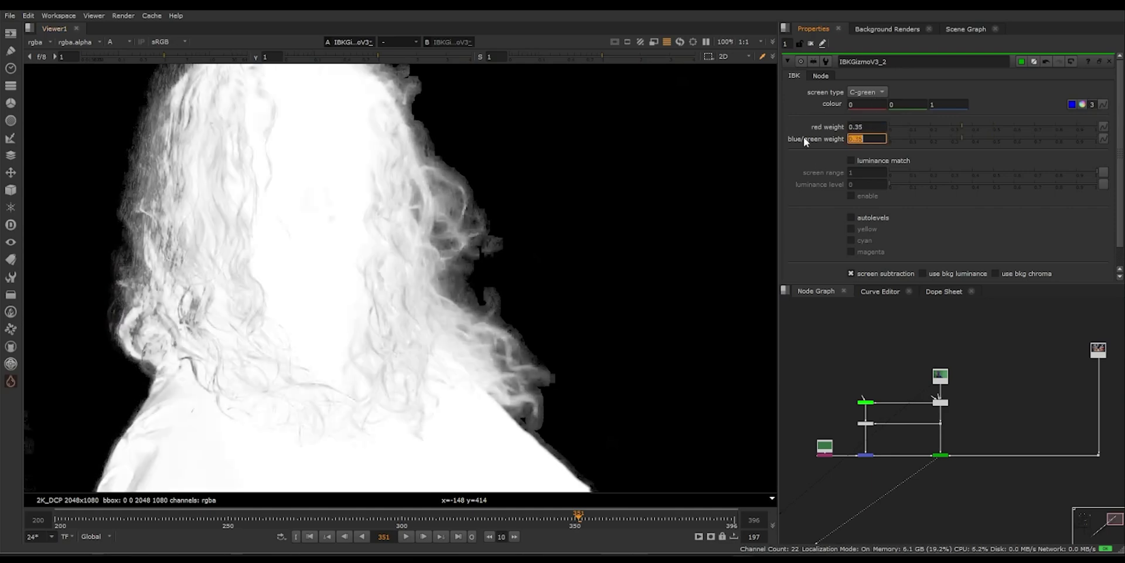
Inspect the hair detail in the matte, enable luminance match on the IBKGizmo and return to the color view.
{"action": "scroll", "coordinate": [122, 213], "scroll_direction": "up", "scroll_amount": 4}
{"action": "scroll", "coordinate": [254, 278], "scroll_direction": "down", "scroll_amount": 5}
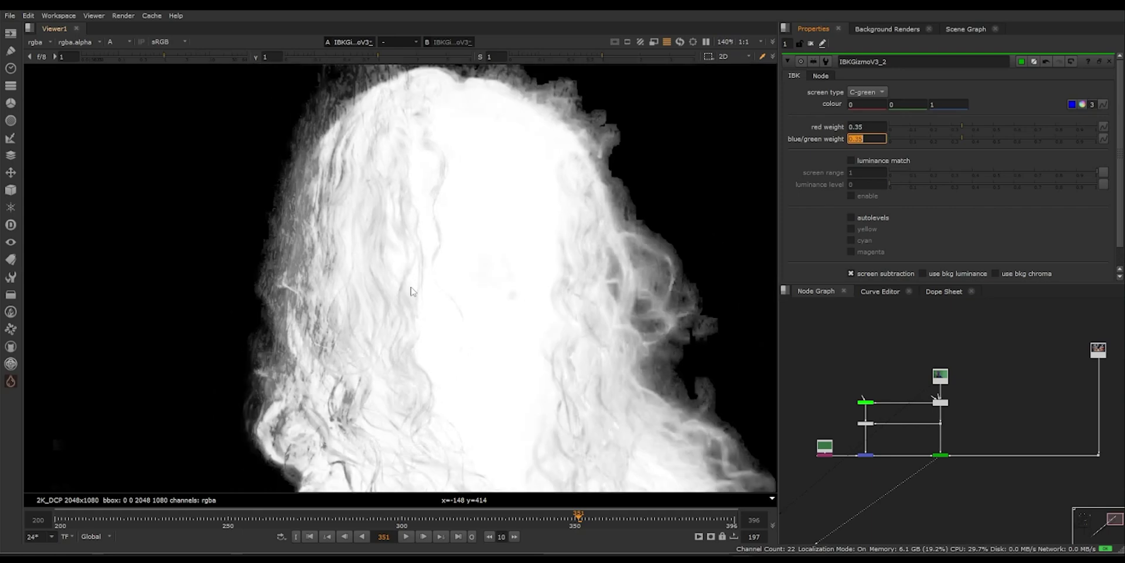
{"action": "scroll", "coordinate": [414, 290], "scroll_direction": "up", "scroll_amount": 1}
{"action": "scroll", "coordinate": [413, 290], "scroll_direction": "down", "scroll_amount": 2}
{"action": "scroll", "coordinate": [450, 284], "scroll_direction": "down", "scroll_amount": 1}
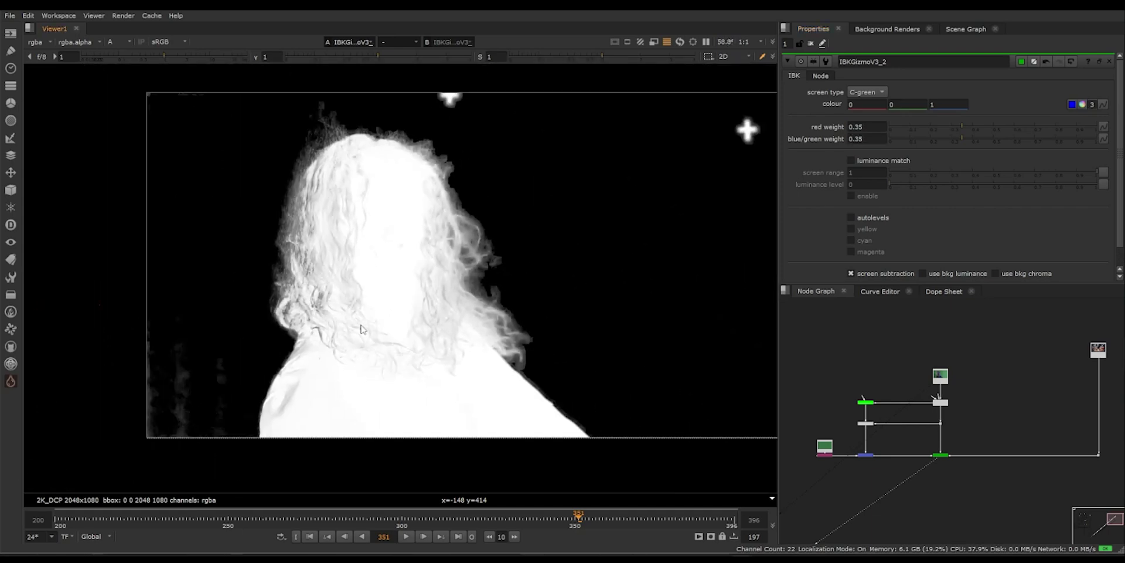
{"action": "left_click", "coordinate": [851, 161]}
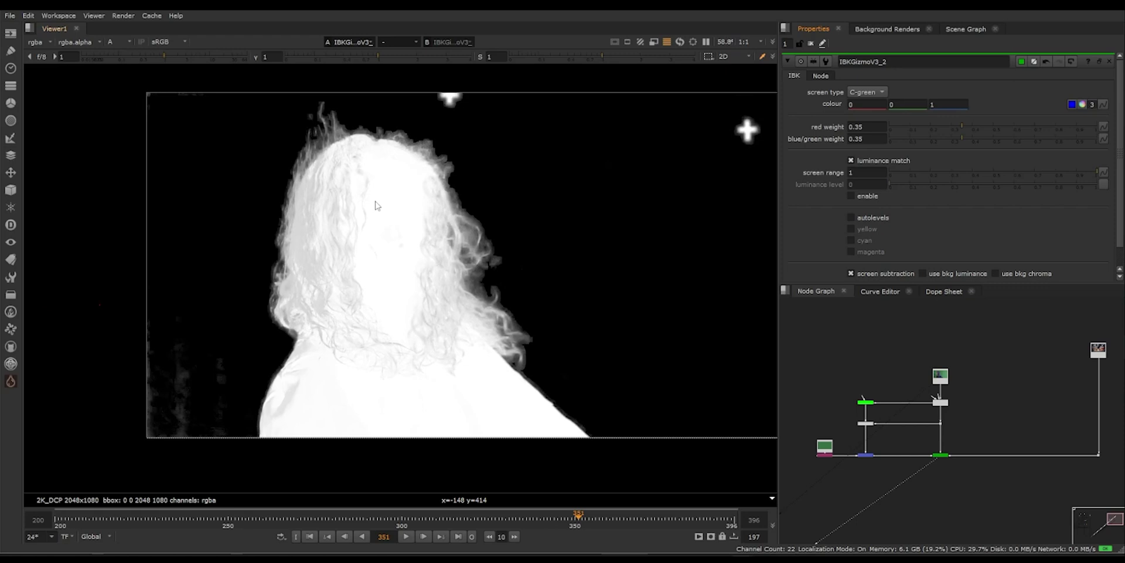
{"action": "key", "text": "a"}
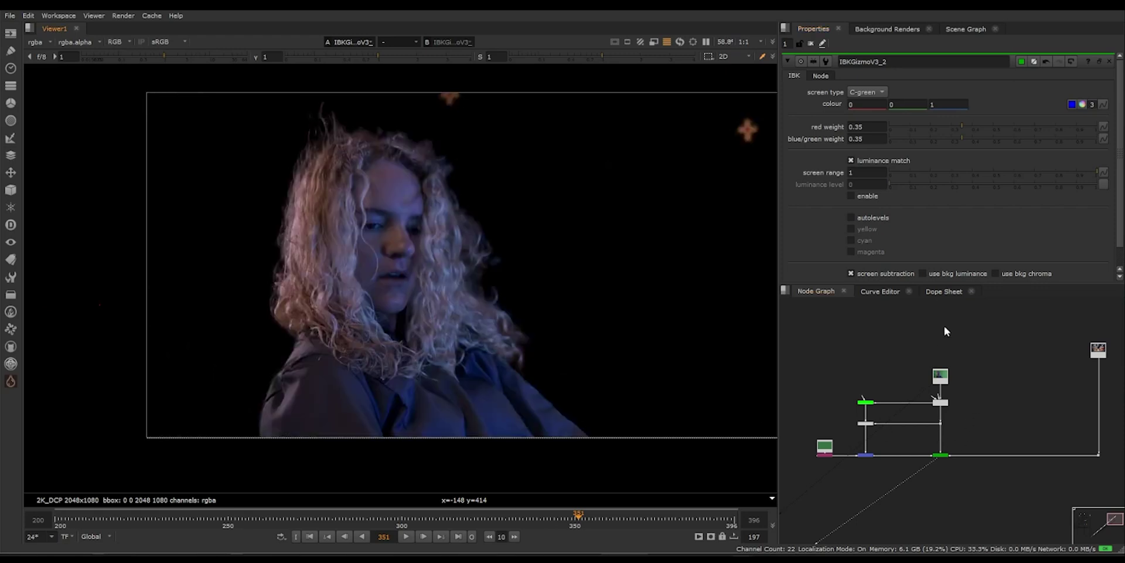
Enable use bkg luminance and use bkg chroma on the IBKGizmo and examine the hair edges for background artifacts.
{"action": "scroll", "coordinate": [958, 252], "scroll_direction": "down", "scroll_amount": 1}
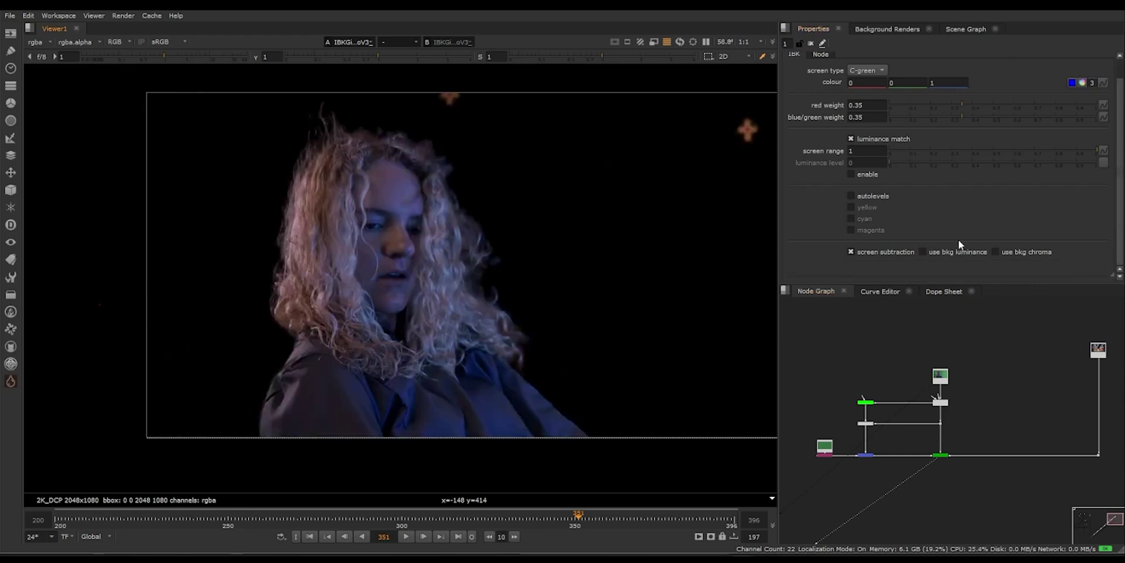
{"action": "left_click", "coordinate": [924, 252]}
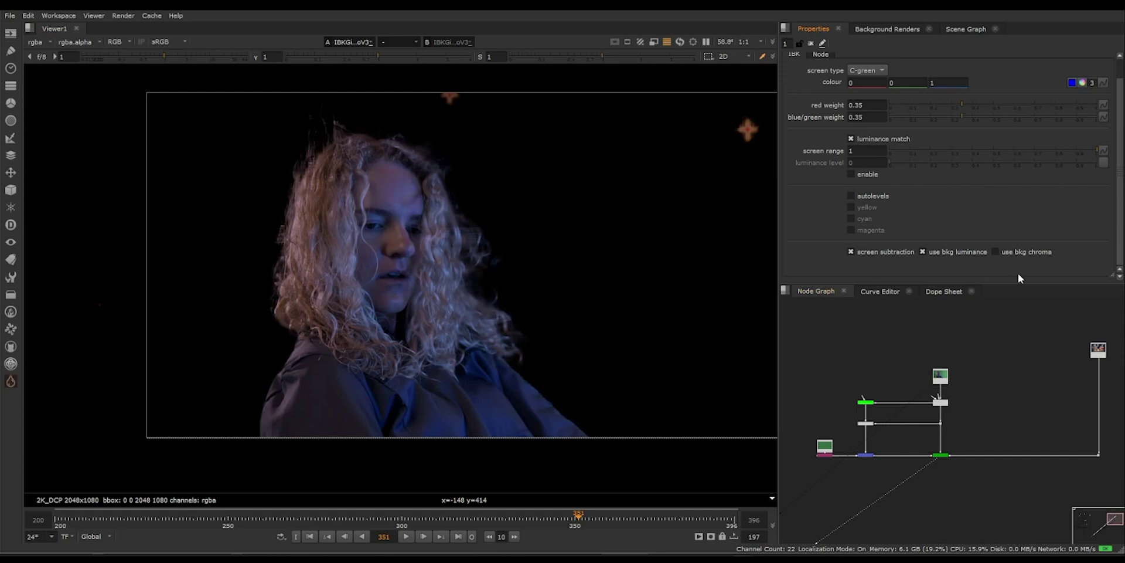
{"action": "scroll", "coordinate": [307, 217], "scroll_direction": "up", "scroll_amount": 5}
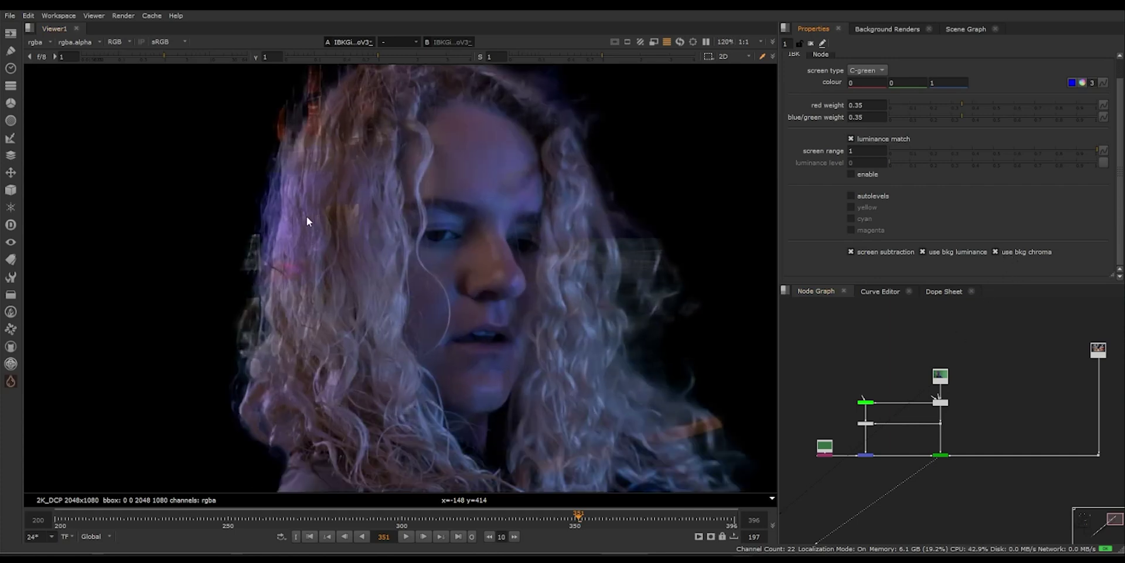
{"action": "middle_click_drag", "start_coordinate": [384, 112], "coordinate": [235, 212]}
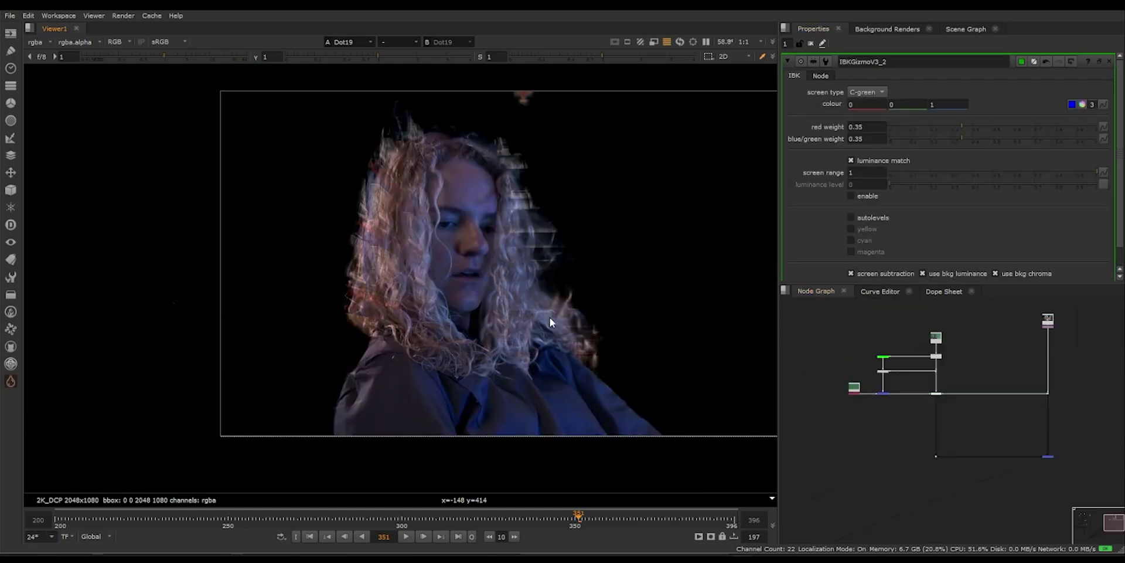
{"action": "scroll", "coordinate": [632, 414], "scroll_direction": "up", "scroll_amount": 5}
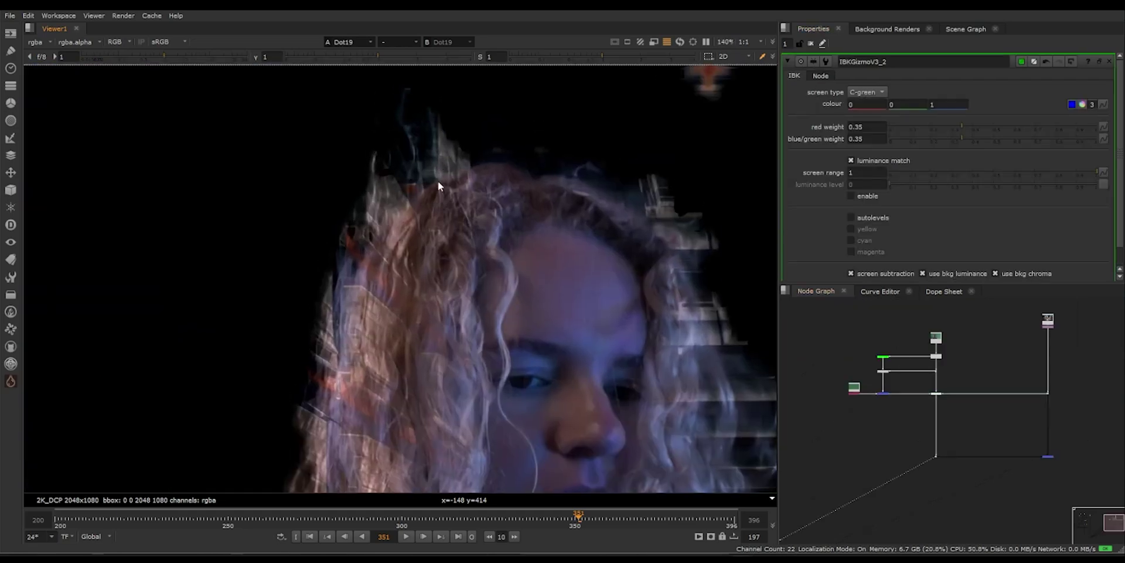
{"action": "middle_click_drag", "start_coordinate": [438, 180], "coordinate": [539, 316]}
{"action": "key", "text": "1"}
{"action": "key", "text": "2"}
{"action": "key", "text": "f"}
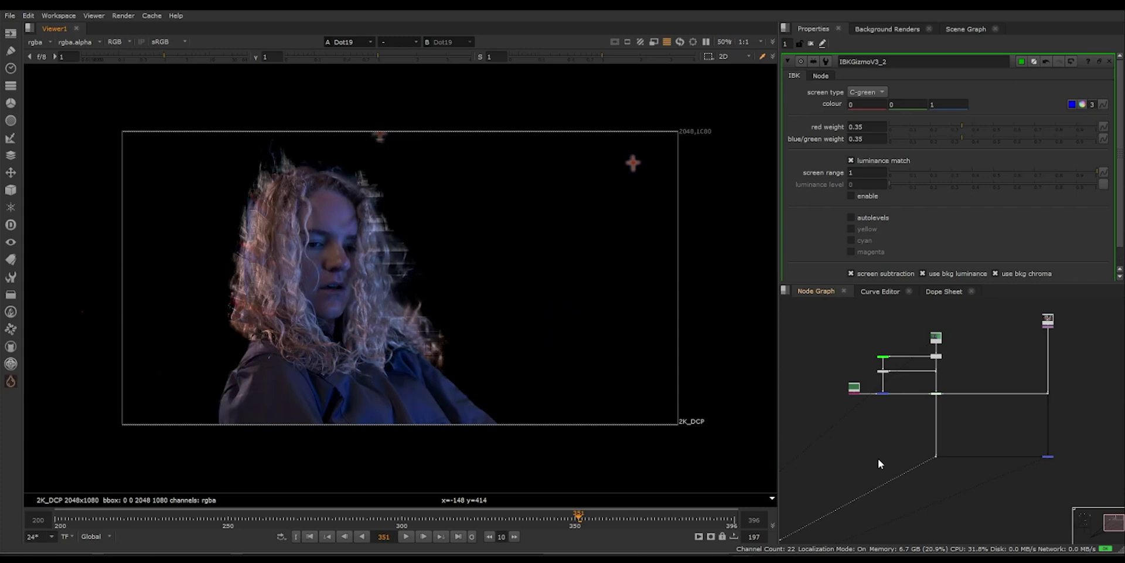
Add a Primatte that keys the denoised footage into a solid matte, plus a PxF_Erode node.
{"action": "key", "text": "Tab"}
{"action": "type", "text": "prim"}
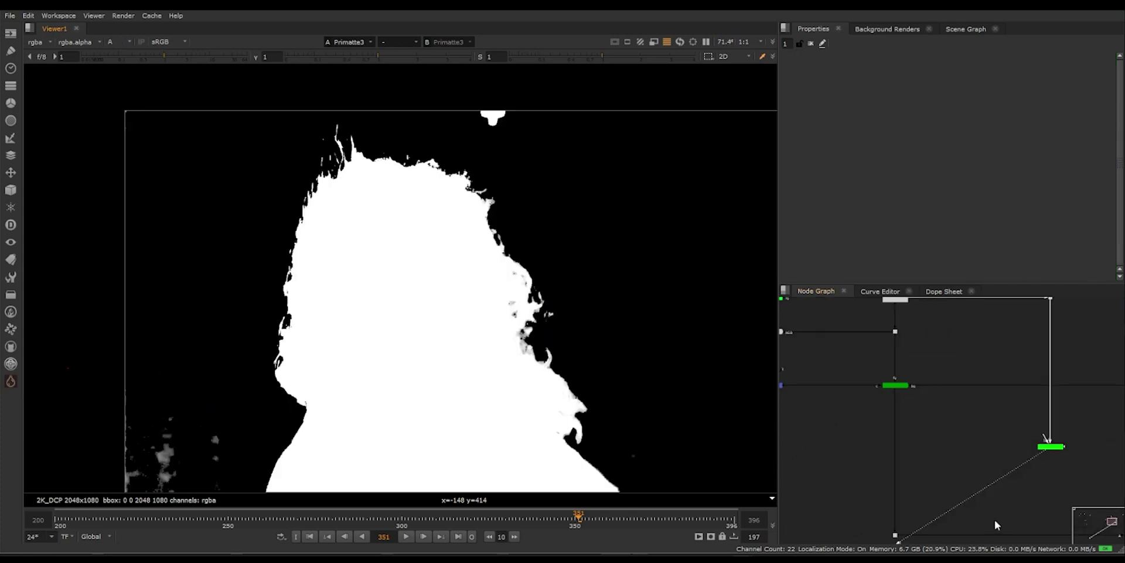
{"action": "middle_click_drag", "start_coordinate": [996, 524], "coordinate": [992, 497]}
{"action": "key", "text": "Tab"}
{"action": "type", "text": "erode"}
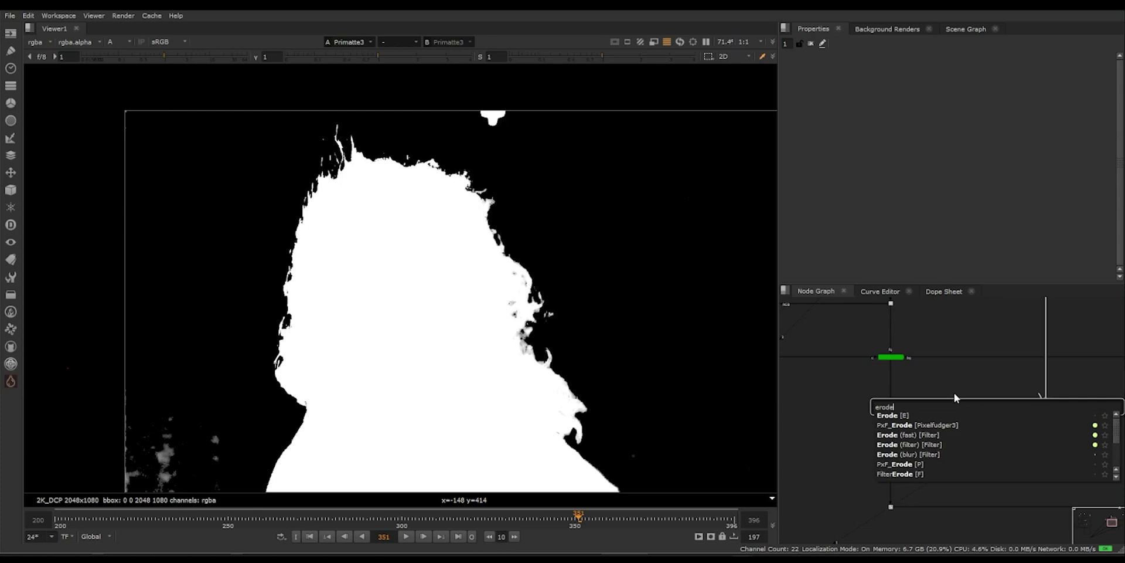
{"action": "key", "text": "Down"}
{"action": "key", "text": "Return"}
Place PxF_Erode beneath the new Primatte and set its amount to 67 and gamma to 0.21.
{"action": "scroll", "coordinate": [1034, 413], "scroll_direction": "up", "scroll_amount": 2}
{"action": "left_click_drag", "start_coordinate": [1040, 418], "coordinate": [1040, 437]}
{"action": "scroll", "coordinate": [1040, 438], "scroll_direction": "up", "scroll_amount": 1}
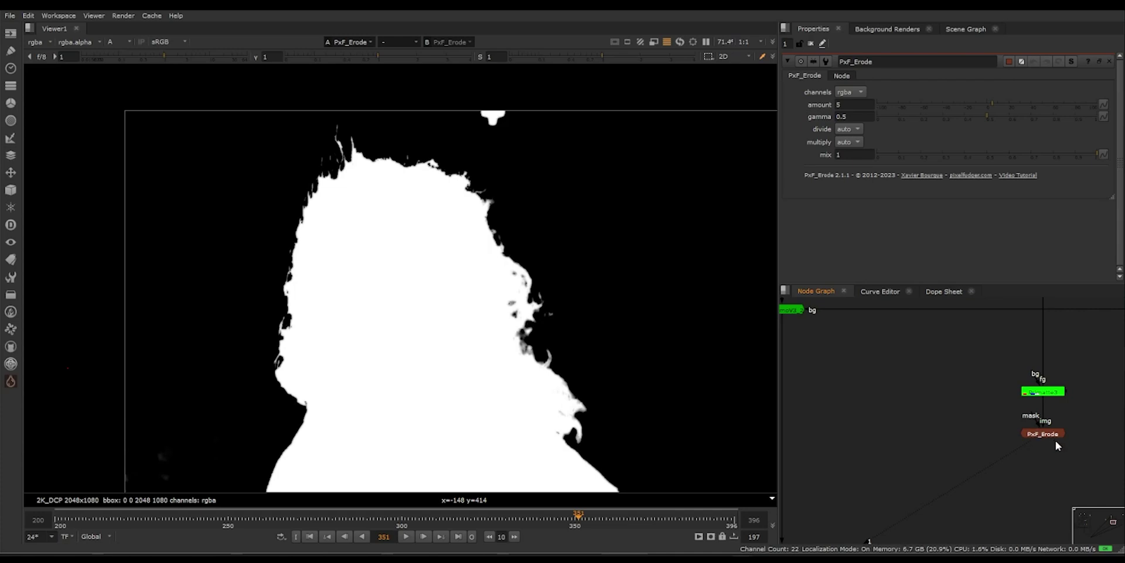
{"action": "left_click", "coordinate": [967, 423]}
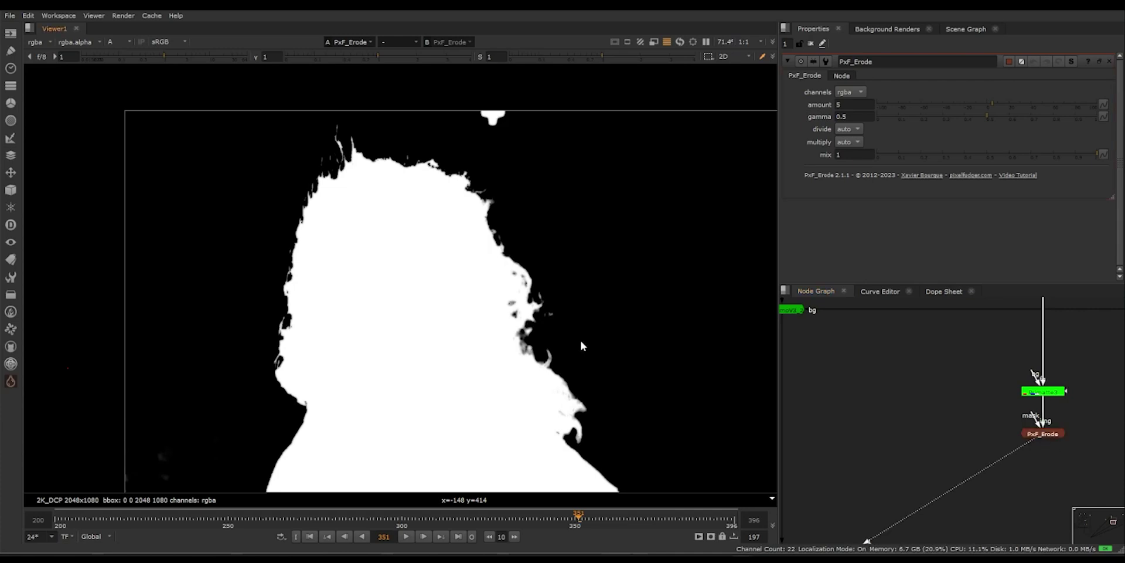
{"action": "mouse_move", "coordinate": [1055, 106]}
{"action": "left_mouse_down"}
{"action": "mouse_move", "coordinate": [1045, 101]}
{"action": "mouse_move", "coordinate": [1068, 103]}
{"action": "mouse_move", "coordinate": [923, 117]}
{"action": "left_mouse_up"}
{"action": "scroll", "coordinate": [957, 404], "scroll_direction": "down", "scroll_amount": 4}
Add a DespillMadness node fed by the denoised footage on a separate branch and view its result.
{"action": "middle_click_drag", "start_coordinate": [1007, 417], "coordinate": [1085, 437]}
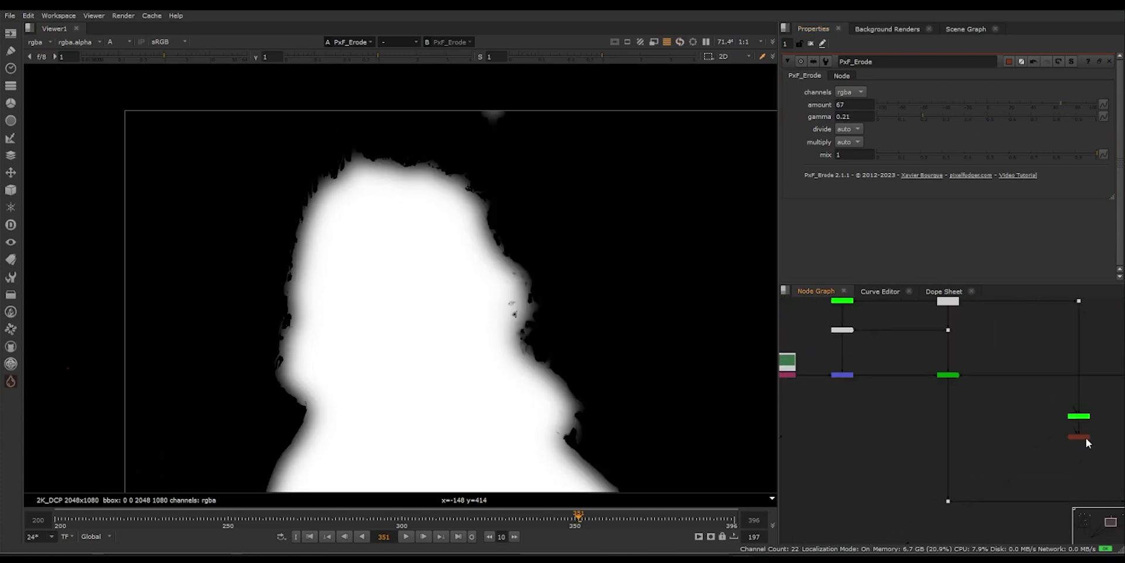
{"action": "scroll", "coordinate": [946, 427], "scroll_direction": "down", "scroll_amount": 1}
{"action": "middle_click_drag", "start_coordinate": [947, 427], "coordinate": [989, 440]}
{"action": "left_click", "coordinate": [883, 462]}
{"action": "key", "text": "Tab"}
{"action": "type", "text": "despill"}
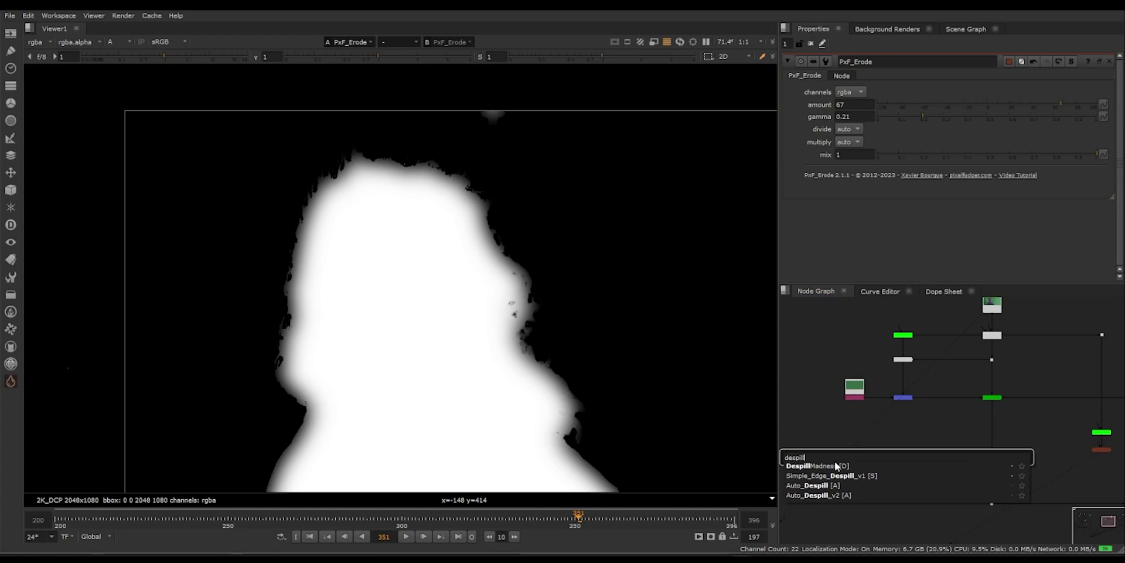
{"action": "left_click", "coordinate": [835, 464]}
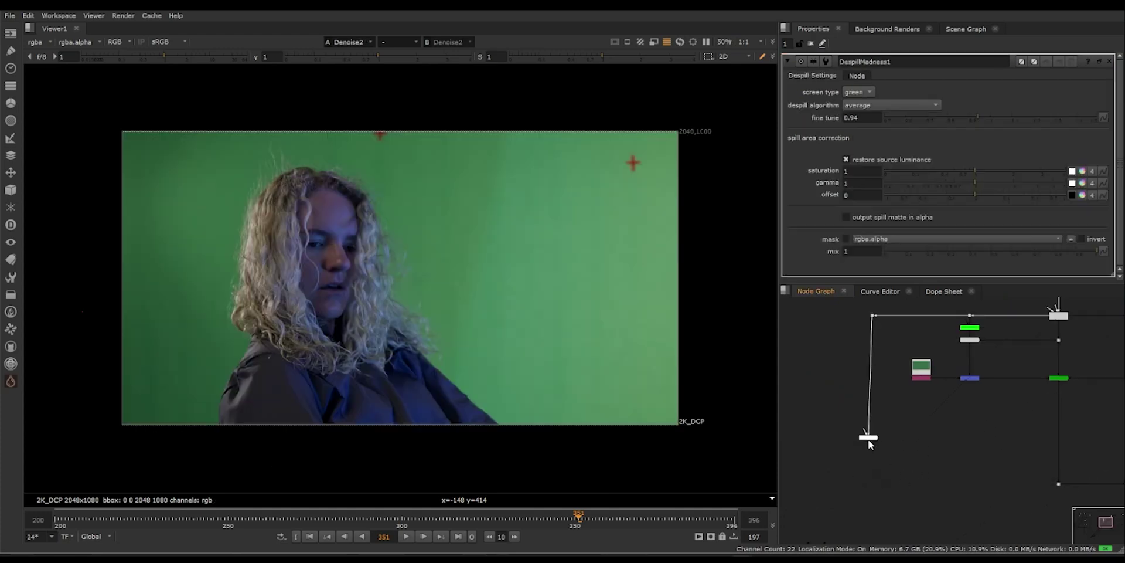
{"action": "left_click_drag", "start_coordinate": [869, 441], "coordinate": [875, 440]}
{"action": "key", "text": "1"}
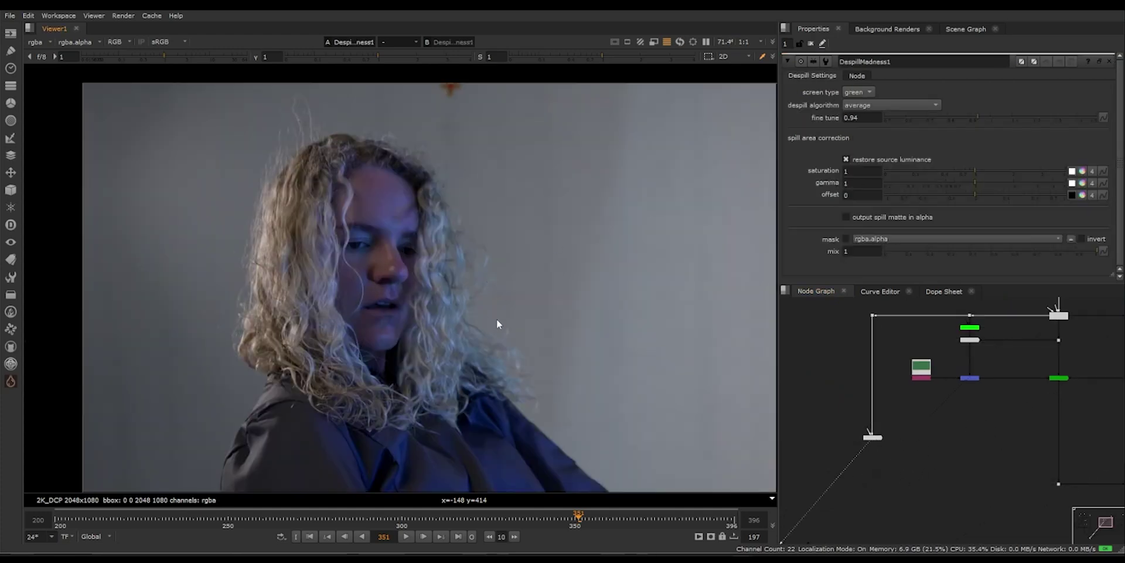
{"action": "scroll", "coordinate": [508, 315], "scroll_direction": "down", "scroll_amount": 2}
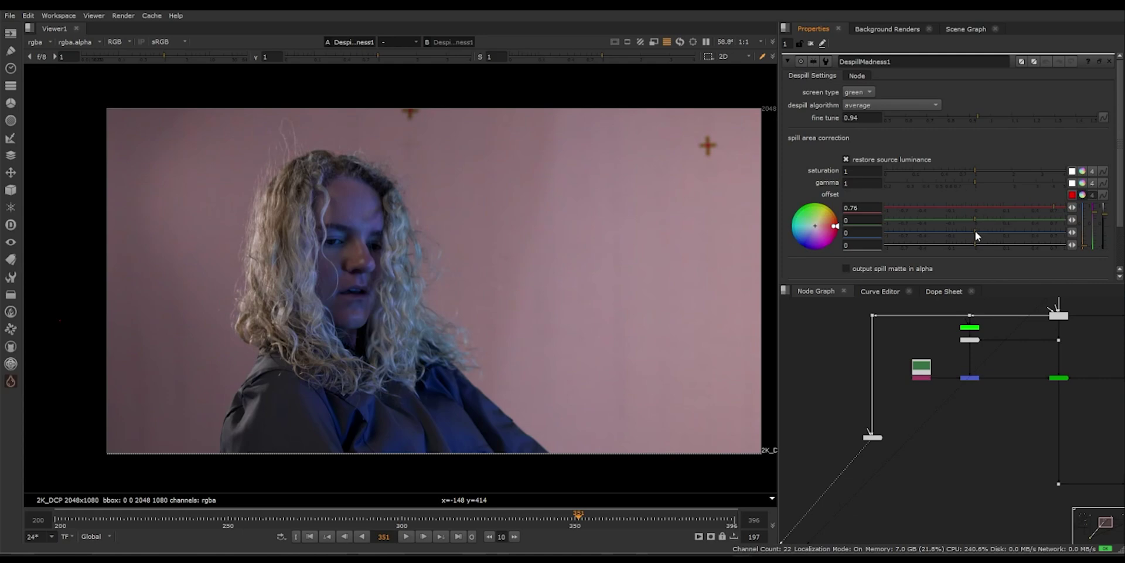
Set the DespillMadness saturation to 0.45, gamma to 0.375 and offset to a blue-cyan tint, comparing the result with the original footage.
{"action": "left_click_drag", "start_coordinate": [976, 232], "coordinate": [1034, 231]}
{"action": "left_click_drag", "start_coordinate": [831, 239], "coordinate": [792, 236]}
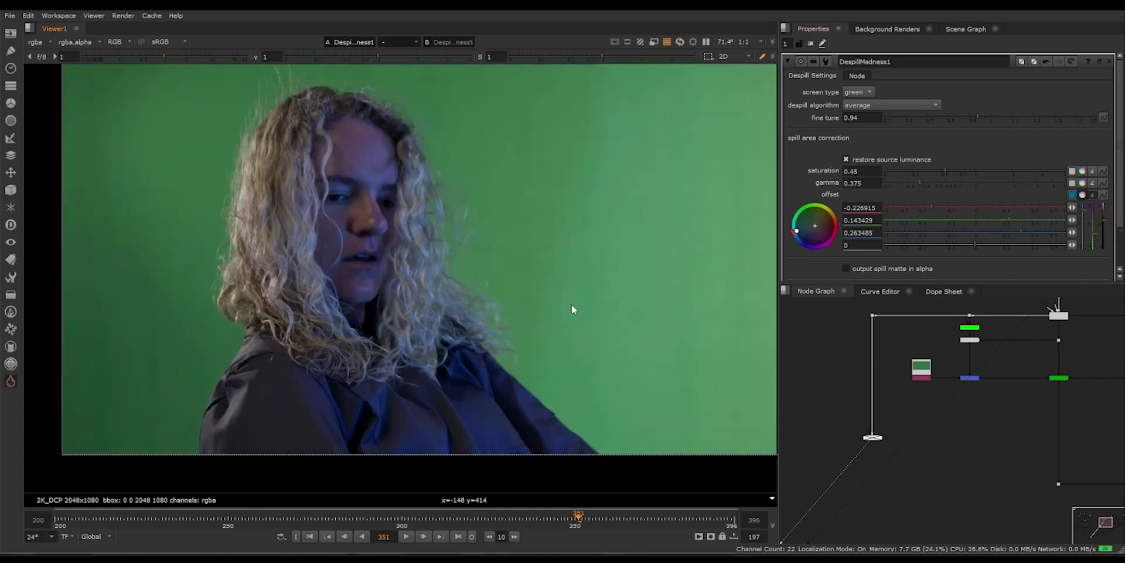
{"action": "scroll", "coordinate": [351, 215], "scroll_direction": "up", "scroll_amount": 5}
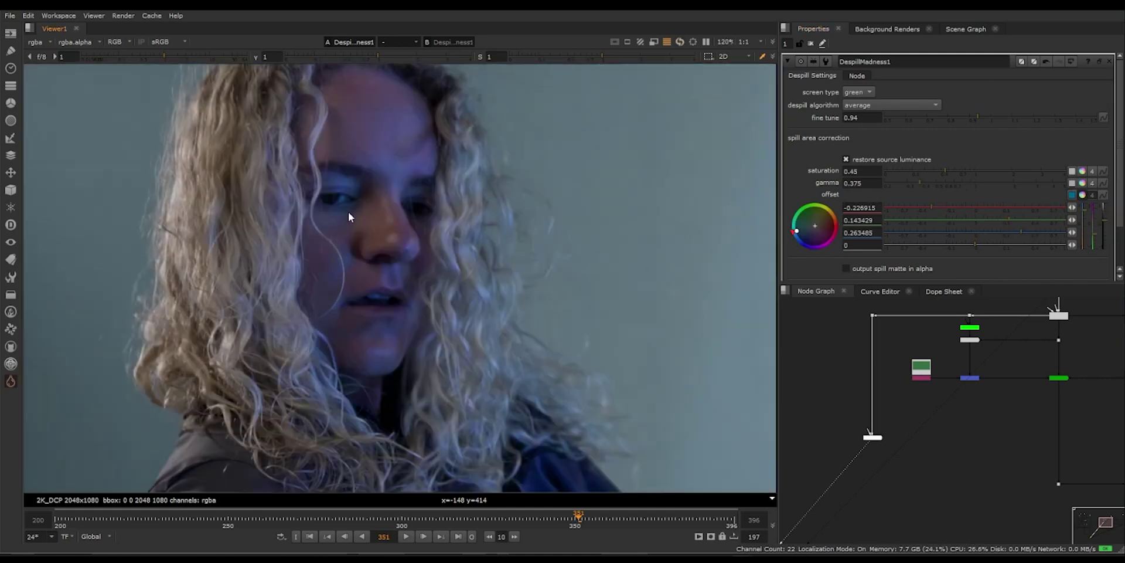
{"action": "key", "text": "d"}
{"action": "scroll", "coordinate": [346, 216], "scroll_direction": "down", "scroll_amount": 2}
{"action": "middle_click_drag", "start_coordinate": [346, 216], "coordinate": [462, 266]}
{"action": "scroll", "coordinate": [304, 363], "scroll_direction": "up", "scroll_amount": 4}
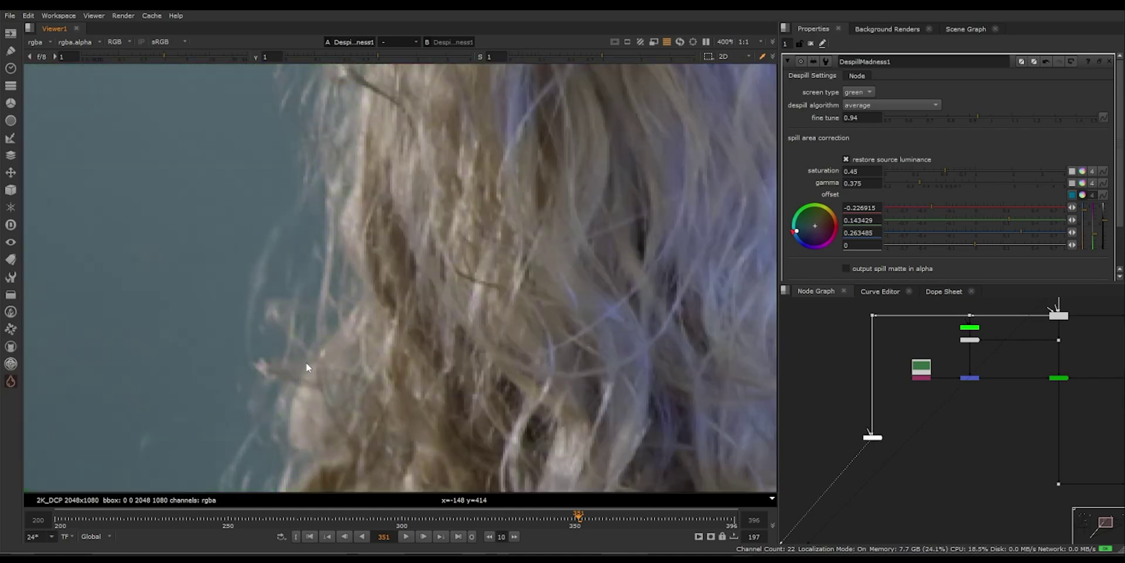
{"action": "key", "text": "f"}
{"action": "scroll", "coordinate": [1021, 453], "scroll_direction": "down", "scroll_amount": 1}
Add a Keymix node beneath the IBKGizmo, ahead of the merge with the background.
{"action": "middle_click_drag", "start_coordinate": [1033, 448], "coordinate": [951, 445]}
{"action": "key", "text": "Tab"}
{"action": "type", "text": "keymi"}
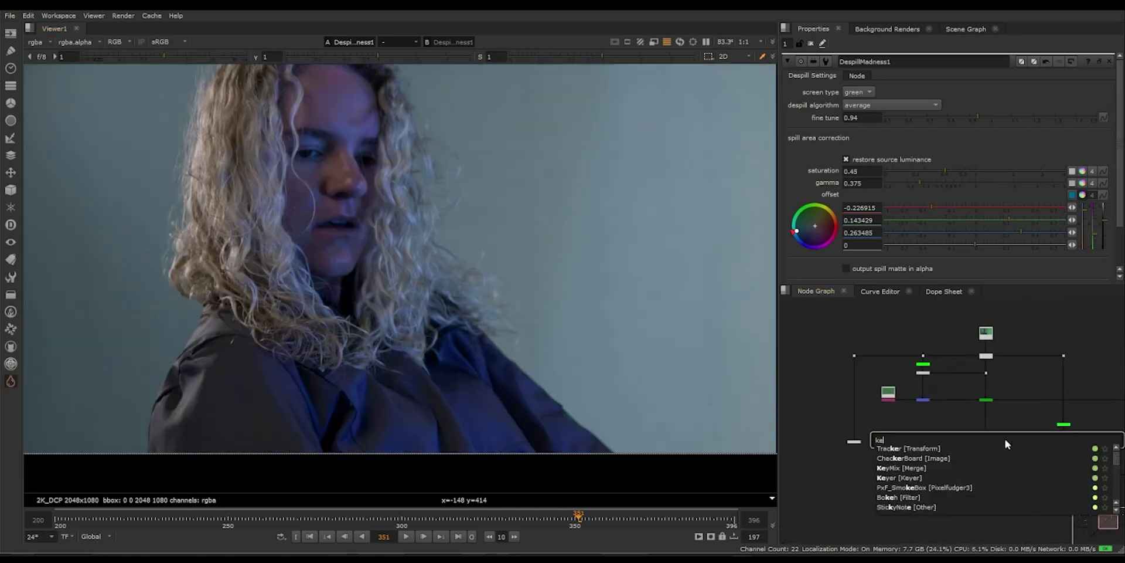
{"action": "key", "text": "Return"}
{"action": "scroll", "coordinate": [962, 428], "scroll_direction": "up", "scroll_amount": 4}
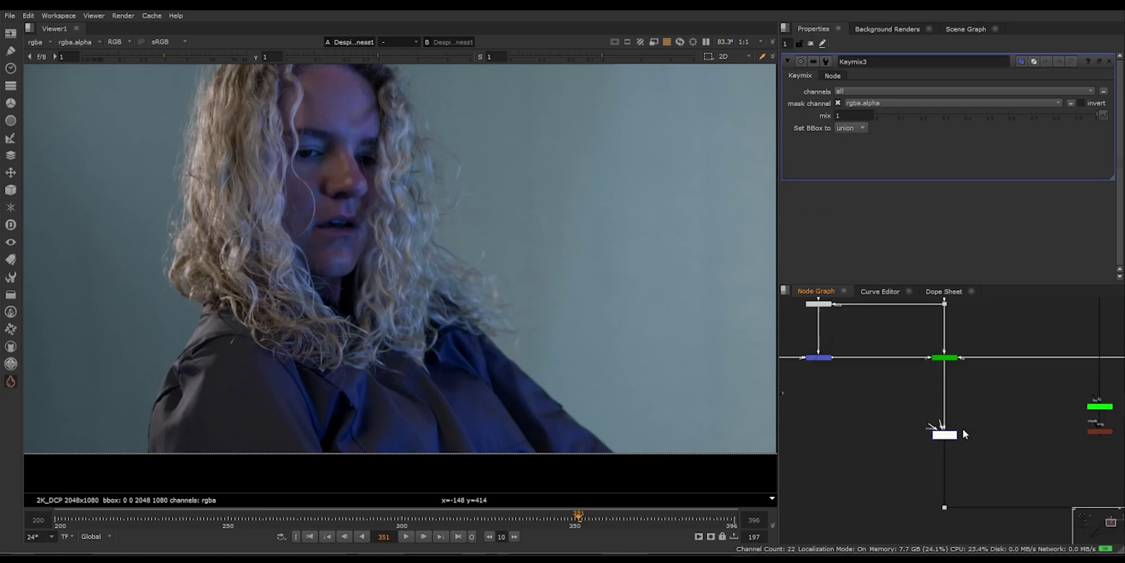
{"action": "scroll", "coordinate": [979, 389], "scroll_direction": "up", "scroll_amount": 2}
{"action": "scroll", "coordinate": [982, 408], "scroll_direction": "down", "scroll_amount": 1}
{"action": "middle_click_drag", "start_coordinate": [982, 407], "coordinate": [959, 428]}
{"action": "key", "text": "f"}
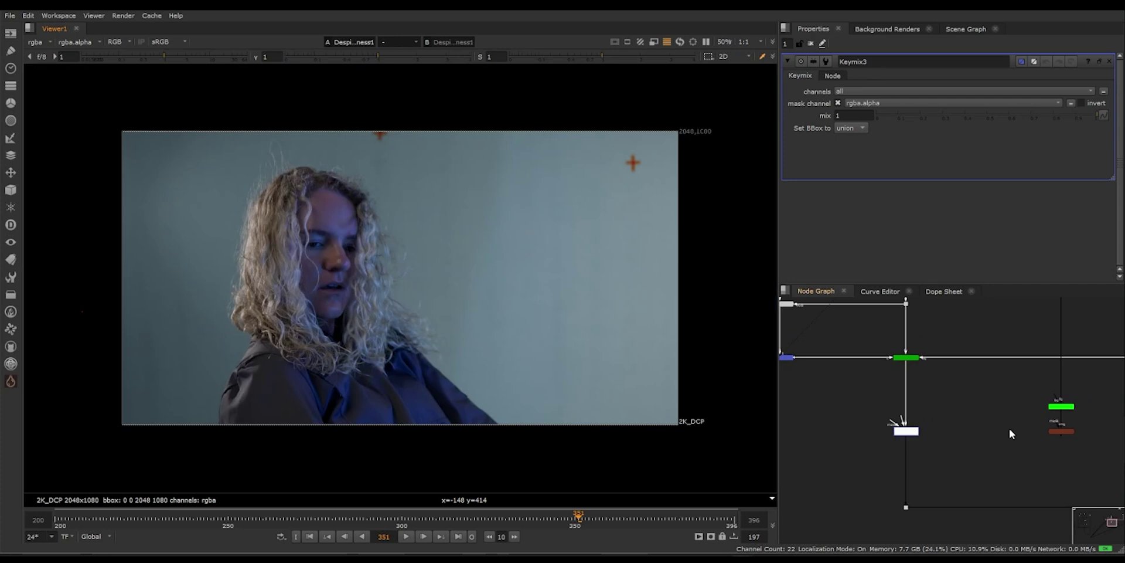
Connect the Keymix's A input to the DespillMadness branch.
{"action": "left_click", "coordinate": [1061, 431]}
{"action": "scroll", "coordinate": [915, 430], "scroll_direction": "up", "scroll_amount": 2}
{"action": "scroll", "coordinate": [913, 431], "scroll_direction": "down", "scroll_amount": 2}
{"action": "scroll", "coordinate": [909, 429], "scroll_direction": "up", "scroll_amount": 2}
{"action": "left_click_drag", "start_coordinate": [900, 419], "coordinate": [879, 438]}
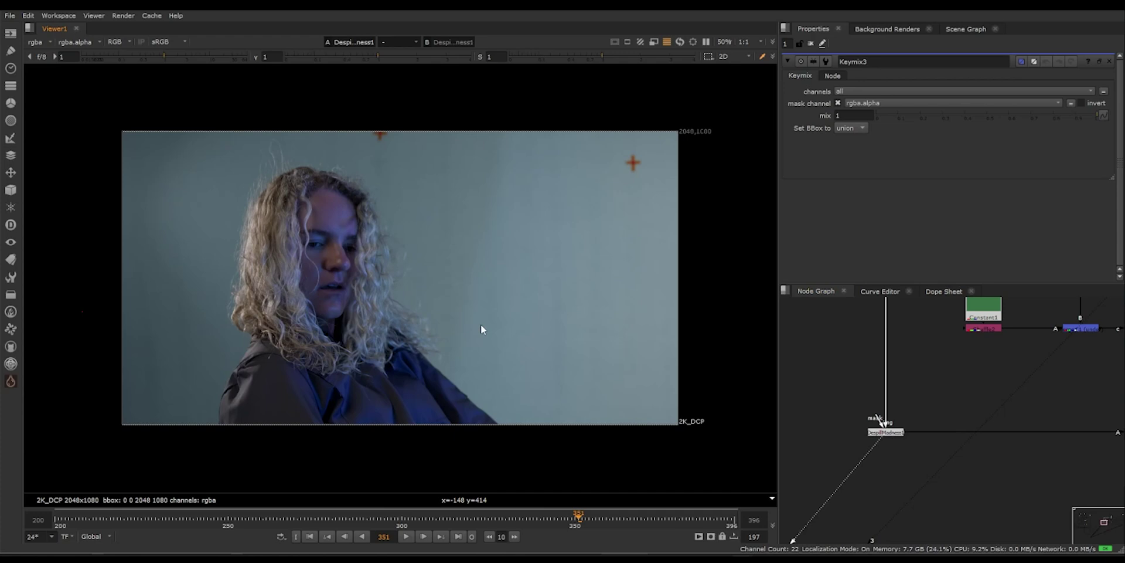
Insert a Shuffle node between DespillMadness and the Keymix and set its output alpha to solid white.
{"action": "key", "text": "Tab"}
{"action": "type", "text": "shuf"}
{"action": "left_click", "coordinate": [821, 400]}
{"action": "left_click_drag", "start_coordinate": [916, 387], "coordinate": [964, 434]}
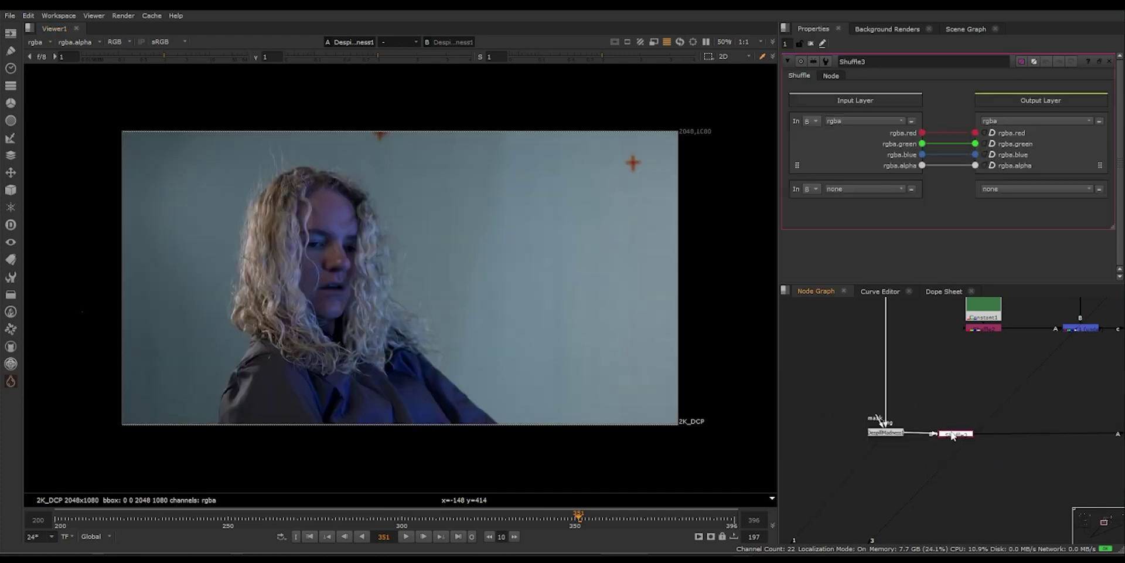
{"action": "left_click", "coordinate": [990, 167]}
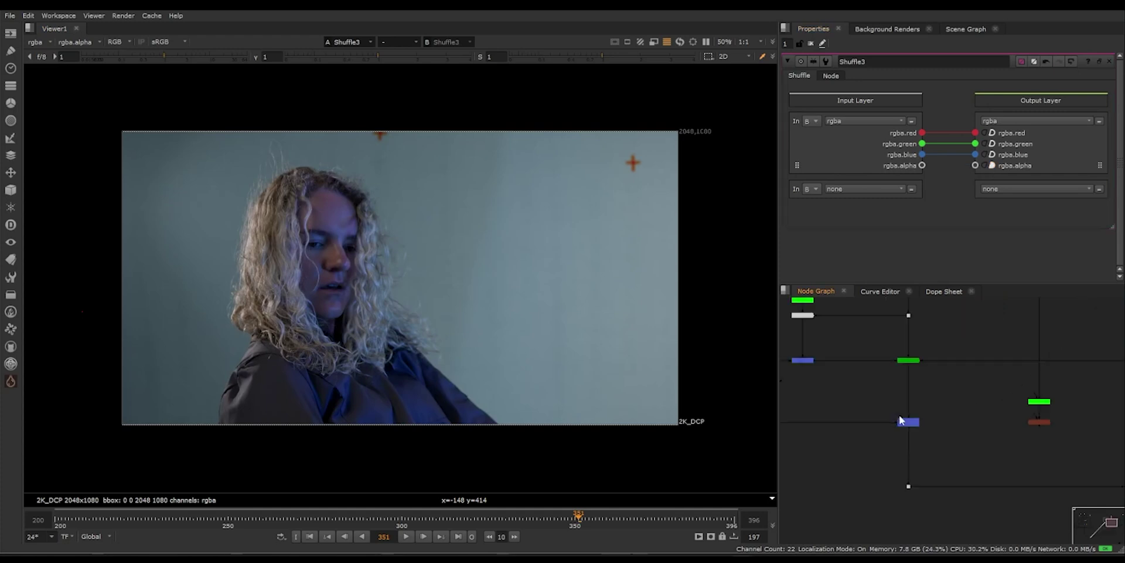
Connect the Keymix's mask to PxF_Erode and compare the IBKGizmo output with the Keymix result.
{"action": "left_click_drag", "start_coordinate": [921, 422], "coordinate": [1042, 421]}
{"action": "left_click", "coordinate": [1042, 421]}
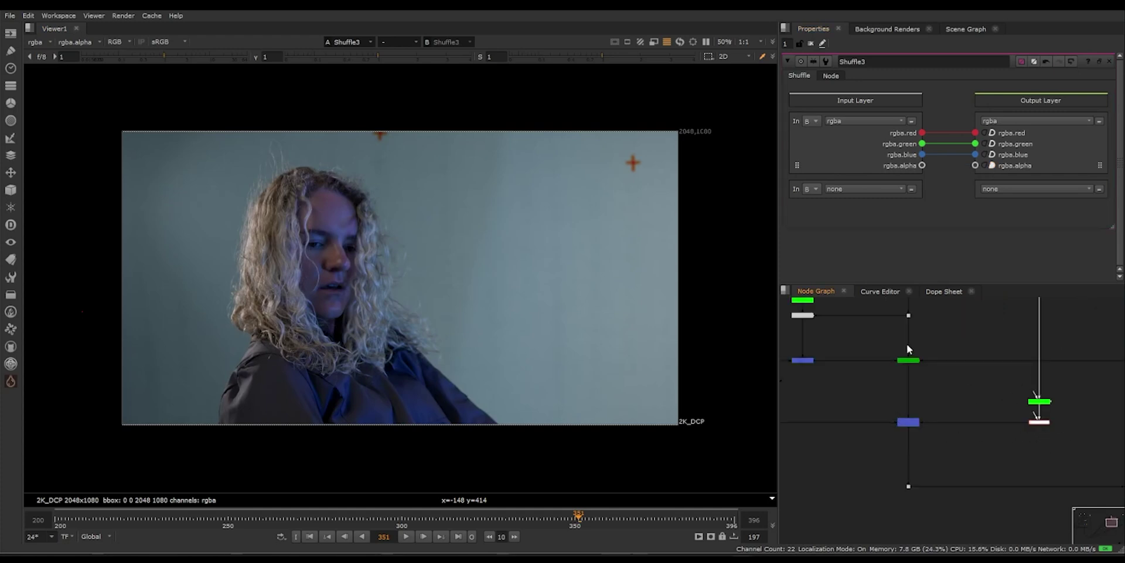
{"action": "left_click", "coordinate": [908, 359]}
{"action": "key", "text": "1"}
{"action": "left_click", "coordinate": [908, 422]}
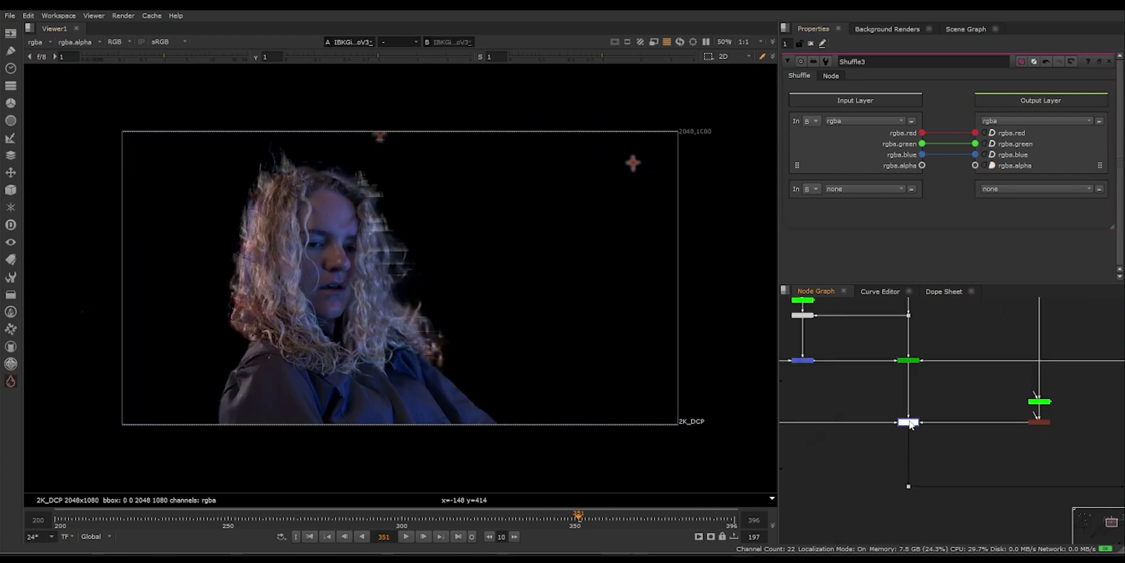
{"action": "key", "text": "1"}
{"action": "scroll", "coordinate": [312, 321], "scroll_direction": "up", "scroll_amount": 5}
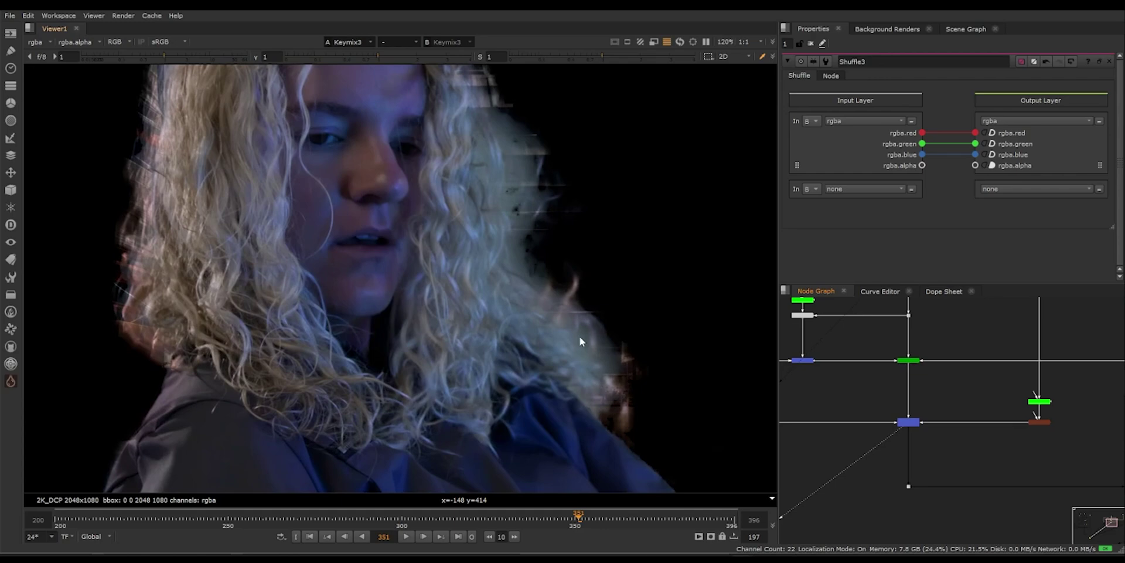
{"action": "scroll", "coordinate": [547, 409], "scroll_direction": "down", "scroll_amount": 4}
{"action": "middle_click_drag", "start_coordinate": [547, 409], "coordinate": [575, 308]}
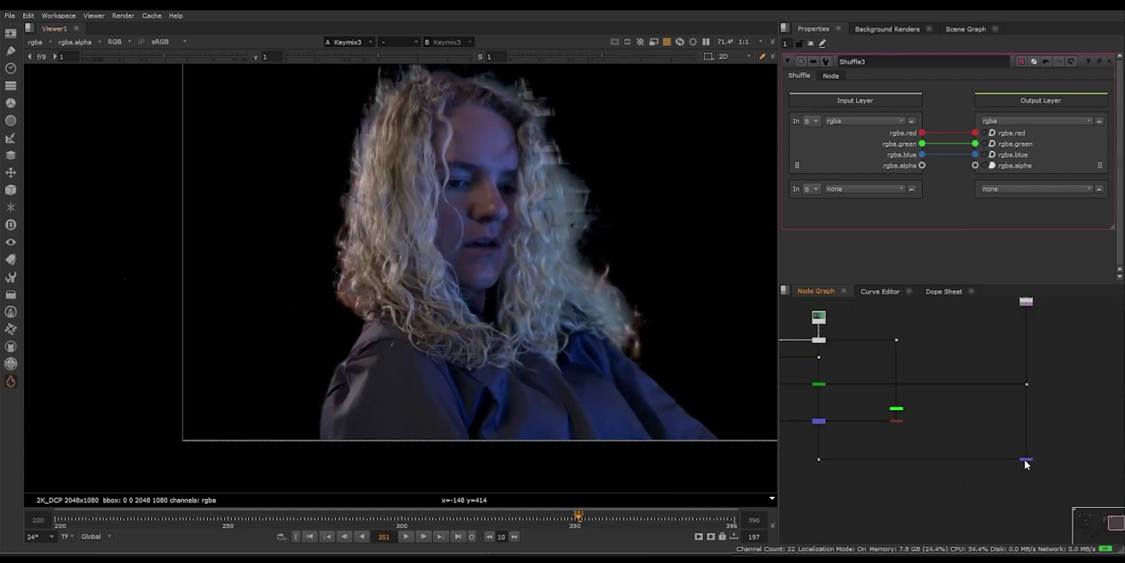
Examine the hair edges in the warehouse composite and in the core-matte Primatte's output.
{"action": "left_click", "coordinate": [1025, 460]}
{"action": "key", "text": "1"}
{"action": "scroll", "coordinate": [523, 212], "scroll_direction": "up", "scroll_amount": 7}
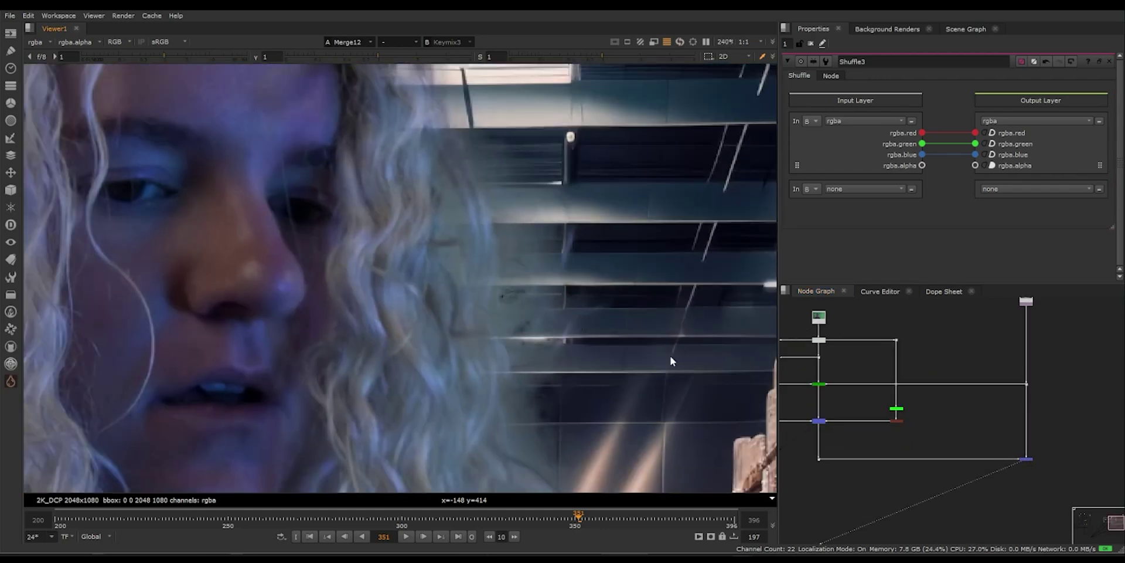
{"action": "scroll", "coordinate": [899, 454], "scroll_direction": "down", "scroll_amount": 1}
{"action": "scroll", "coordinate": [916, 429], "scroll_direction": "up", "scroll_amount": 6}
{"action": "left_click", "coordinate": [912, 420]}
{"action": "key", "text": "1"}
{"action": "key", "text": "a"}
{"action": "key", "text": "a"}
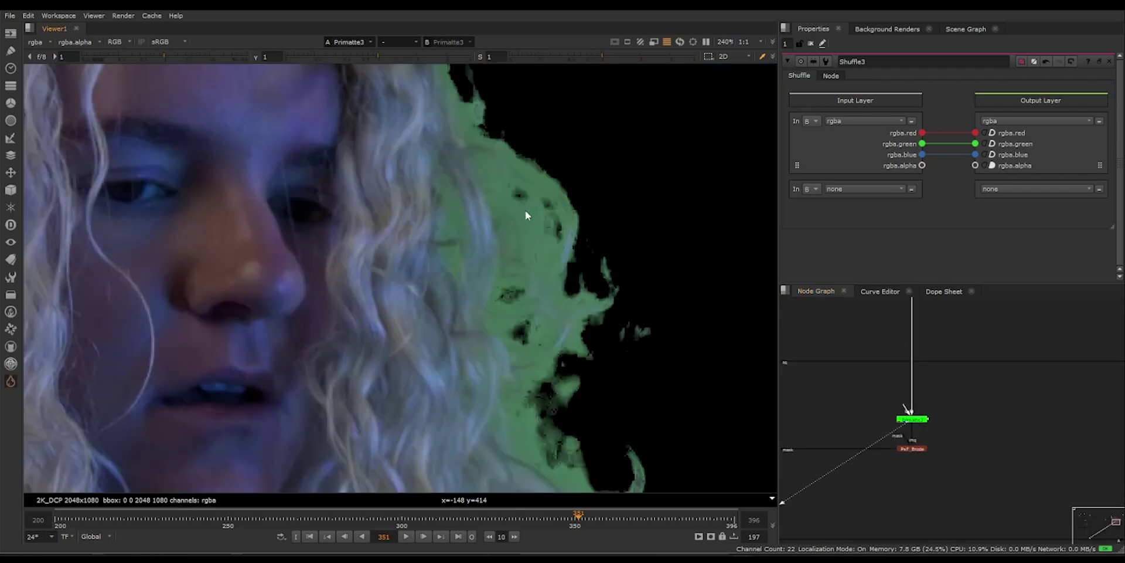
Re-sample the core-matte Primatte on the alpha view, cleaning background noise and foreground noise into a solid matte.
{"action": "double_click", "coordinate": [910, 418]}
{"action": "scroll", "coordinate": [628, 235], "scroll_direction": "down", "scroll_amount": 6}
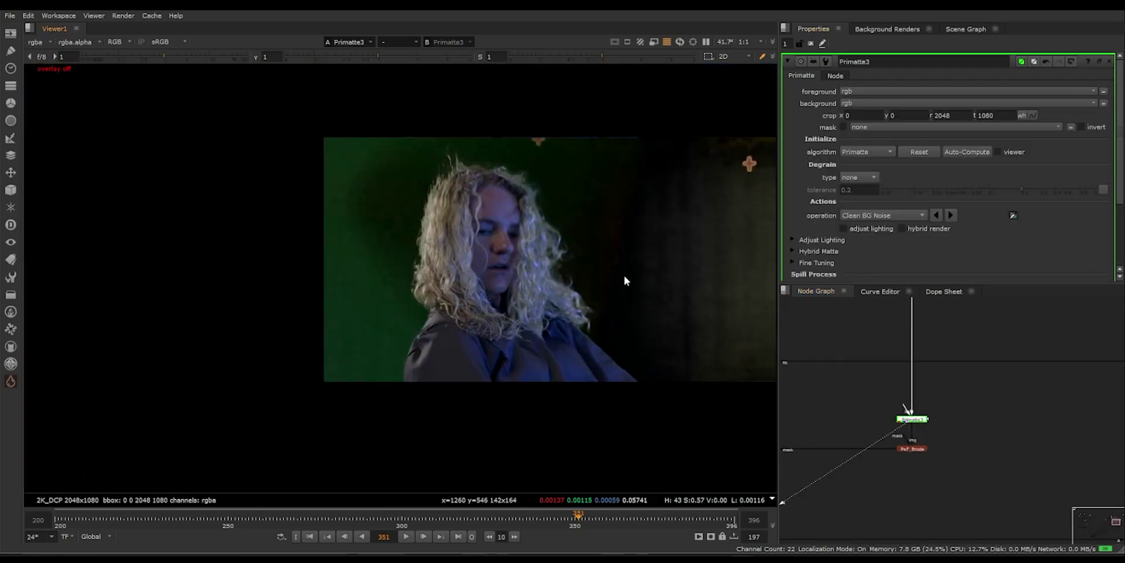
{"action": "key", "text": "a"}
{"action": "middle_click_drag", "start_coordinate": [629, 274], "coordinate": [612, 287]}
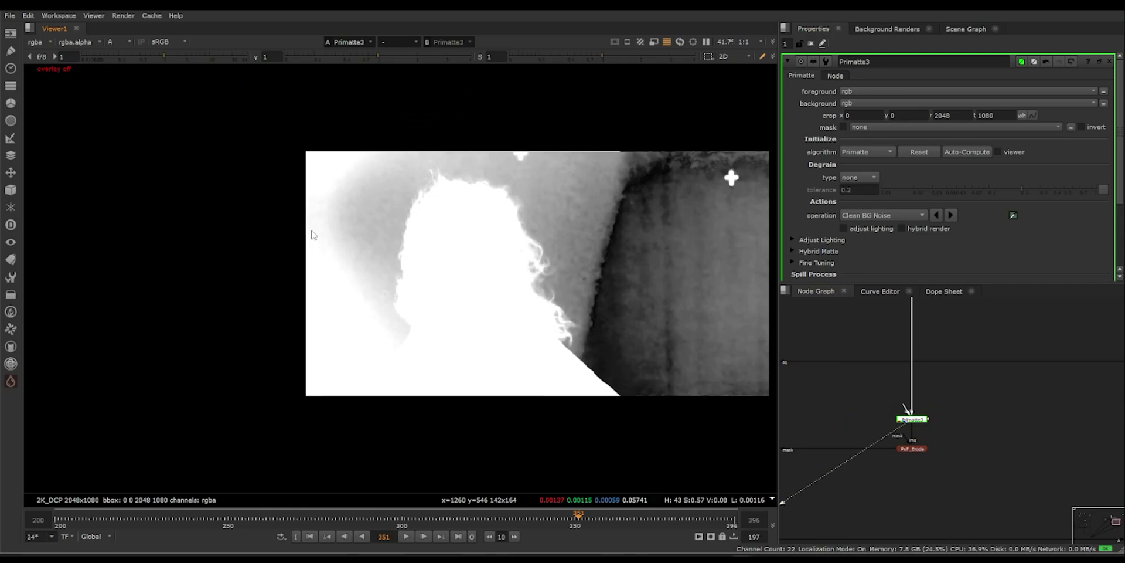
{"action": "left_click_drag", "start_coordinate": [312, 231], "coordinate": [359, 280], "text": "ctrl+shift"}
{"action": "left_click_drag", "start_coordinate": [620, 276], "coordinate": [655, 322], "text": "ctrl+shift"}
{"action": "left_click_drag", "start_coordinate": [370, 335], "coordinate": [291, 395], "text": "ctrl+shift"}
{"action": "left_click_drag", "start_coordinate": [729, 294], "coordinate": [764, 310], "text": "ctrl+shift"}
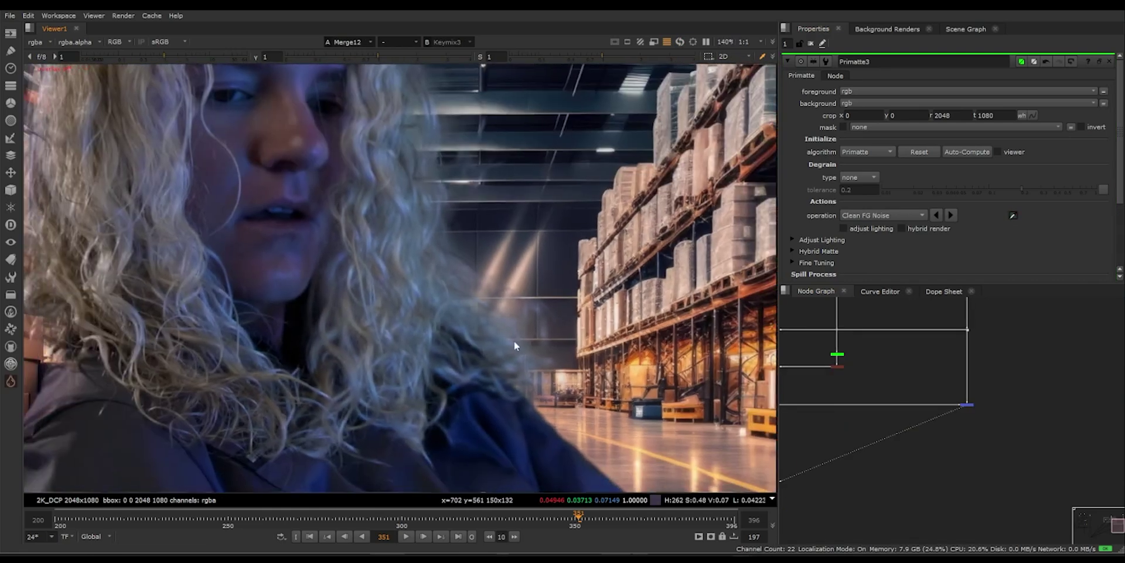
Examine the composite's hair edges around the shoulders and head top, comparing the viewer inputs.
{"action": "middle_click_drag", "start_coordinate": [514, 340], "coordinate": [762, 341]}
{"action": "middle_click_drag", "start_coordinate": [281, 320], "coordinate": [382, 435]}
{"action": "scroll", "coordinate": [400, 167], "scroll_direction": "up", "scroll_amount": 4}
{"action": "key", "text": "1"}
{"action": "key", "text": "2"}
{"action": "middle_click_drag", "start_coordinate": [474, 94], "coordinate": [406, 294]}
{"action": "key", "text": "1"}
{"action": "key", "text": "2"}
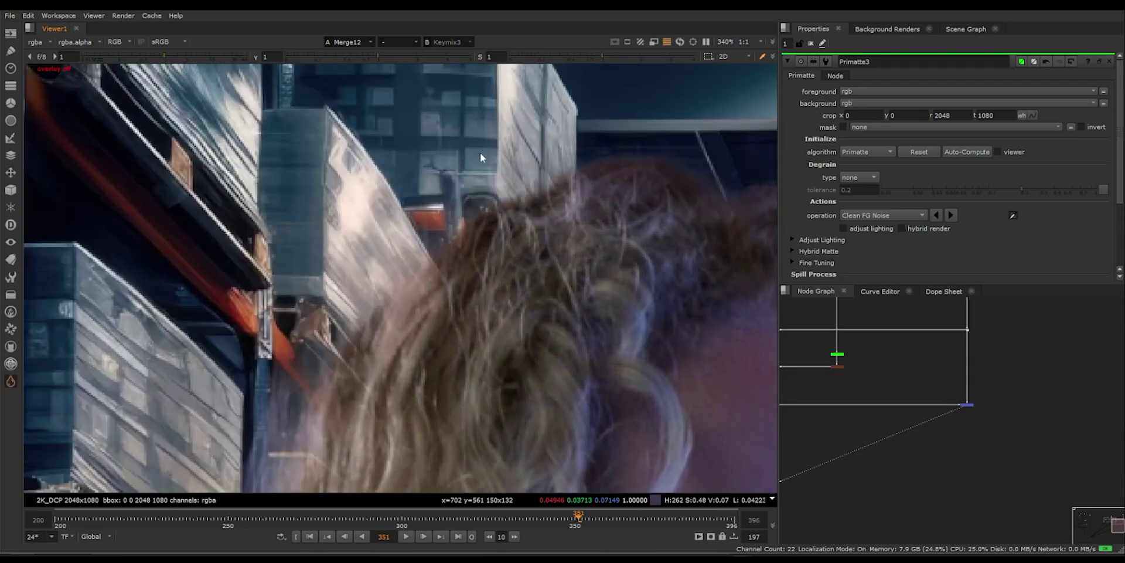
{"action": "middle_click_drag", "start_coordinate": [480, 153], "coordinate": [454, 234]}
Turn off use bkg luminance on the IBKGizmo, keep use bkg chroma on, and check the hair in the composite.
{"action": "middle_click_drag", "start_coordinate": [877, 333], "coordinate": [926, 403]}
{"action": "scroll", "coordinate": [818, 438], "scroll_direction": "up", "scroll_amount": 5}
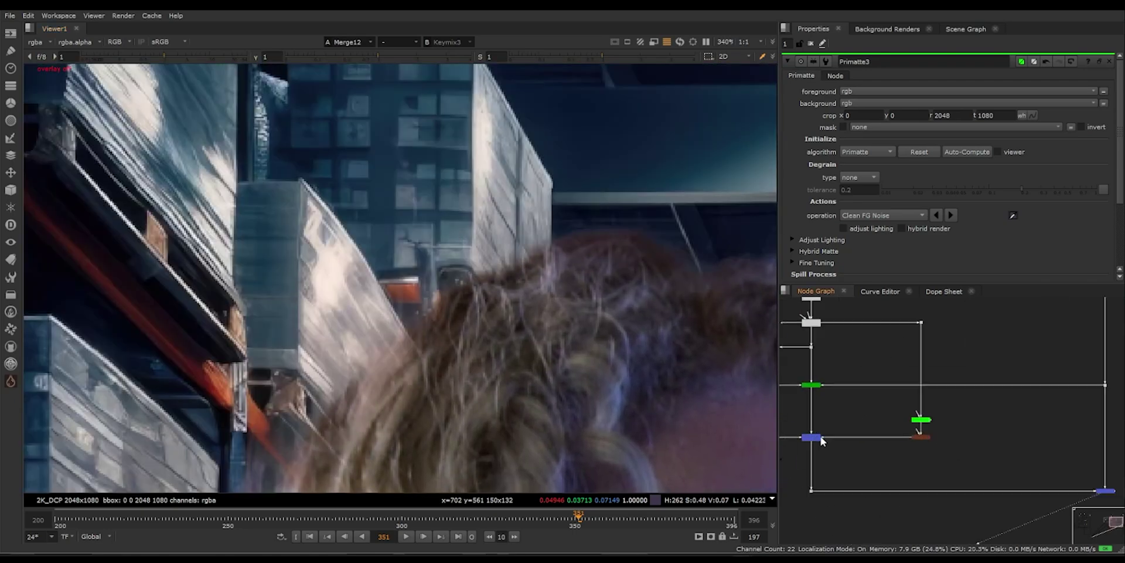
{"action": "middle_click_drag", "start_coordinate": [820, 439], "coordinate": [924, 477]}
{"action": "left_click", "coordinate": [910, 387]}
{"action": "key", "text": "1"}
{"action": "double_click", "coordinate": [910, 387]}
{"action": "scroll", "coordinate": [816, 215], "scroll_direction": "down", "scroll_amount": 1}
{"action": "left_click", "coordinate": [923, 252]}
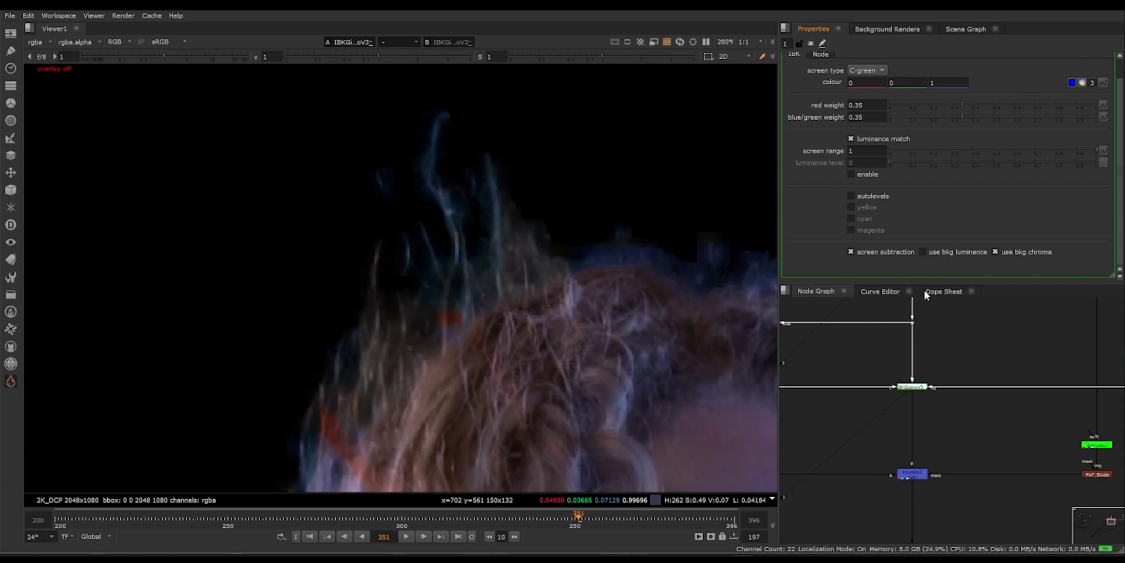
{"action": "key", "text": "2"}
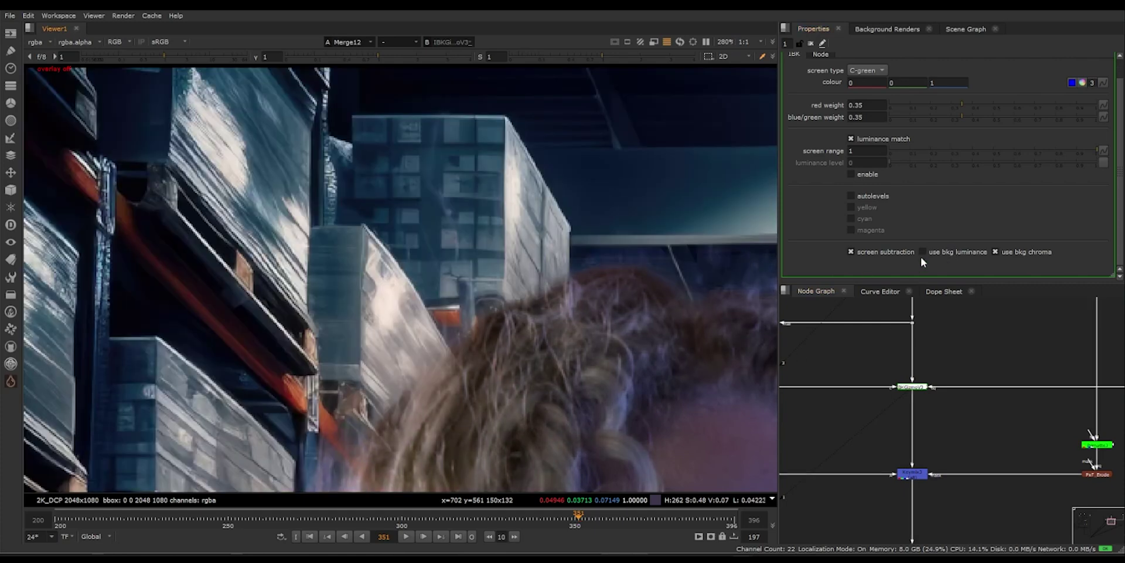
{"action": "left_click", "coordinate": [1028, 252]}
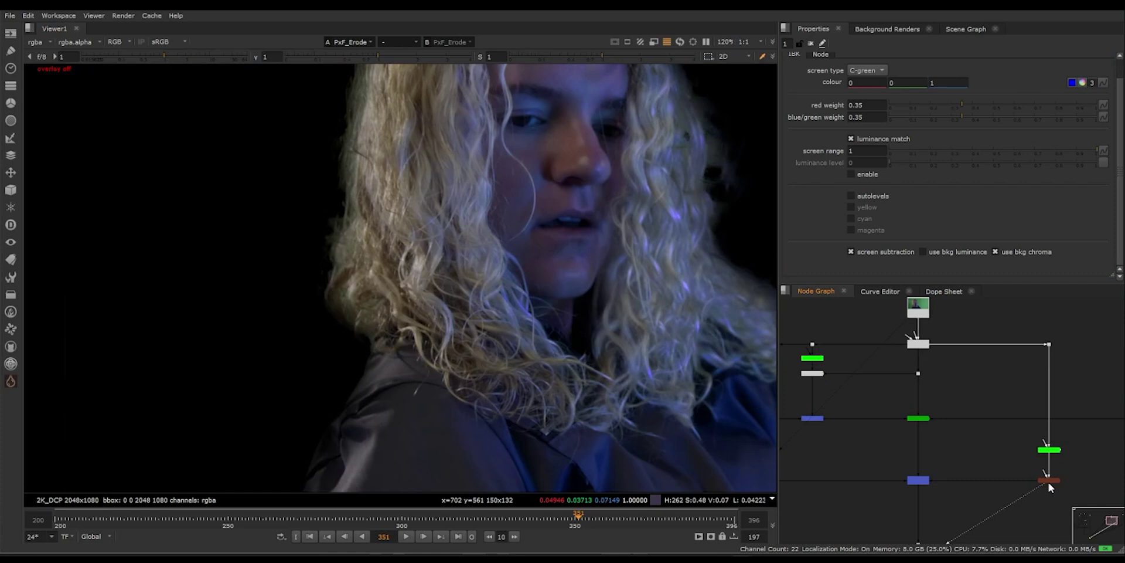
Add an Erode (filter) node on a side branch from the core-matte Primatte.
{"action": "scroll", "coordinate": [1049, 486], "scroll_direction": "up", "scroll_amount": 3}
{"action": "key", "text": "Tab"}
{"action": "type", "text": "erode"}
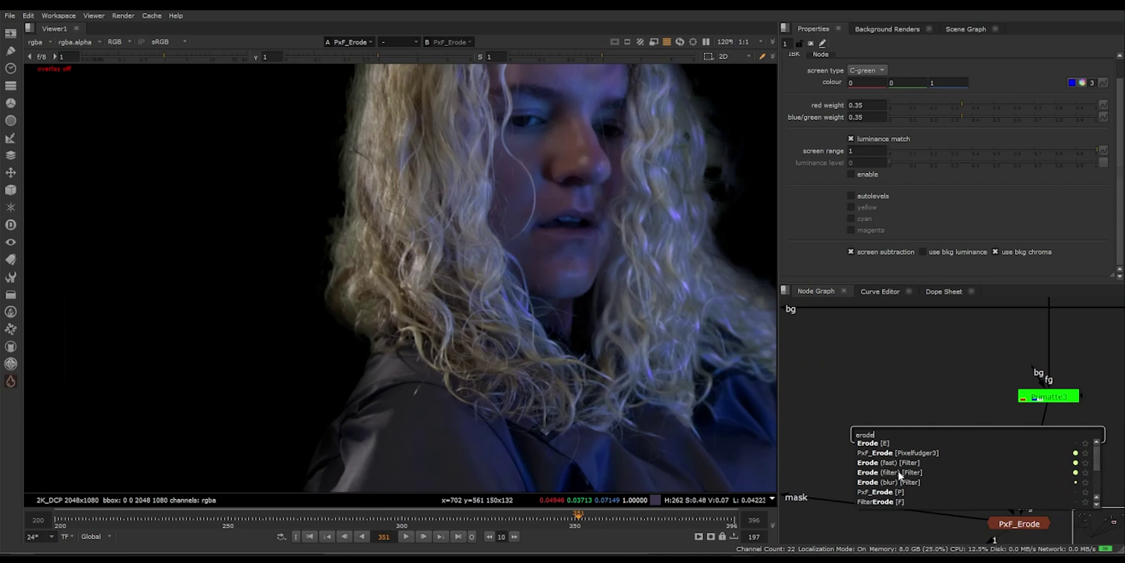
{"action": "left_click", "coordinate": [899, 472]}
{"action": "left_click_drag", "start_coordinate": [980, 443], "coordinate": [945, 433]}
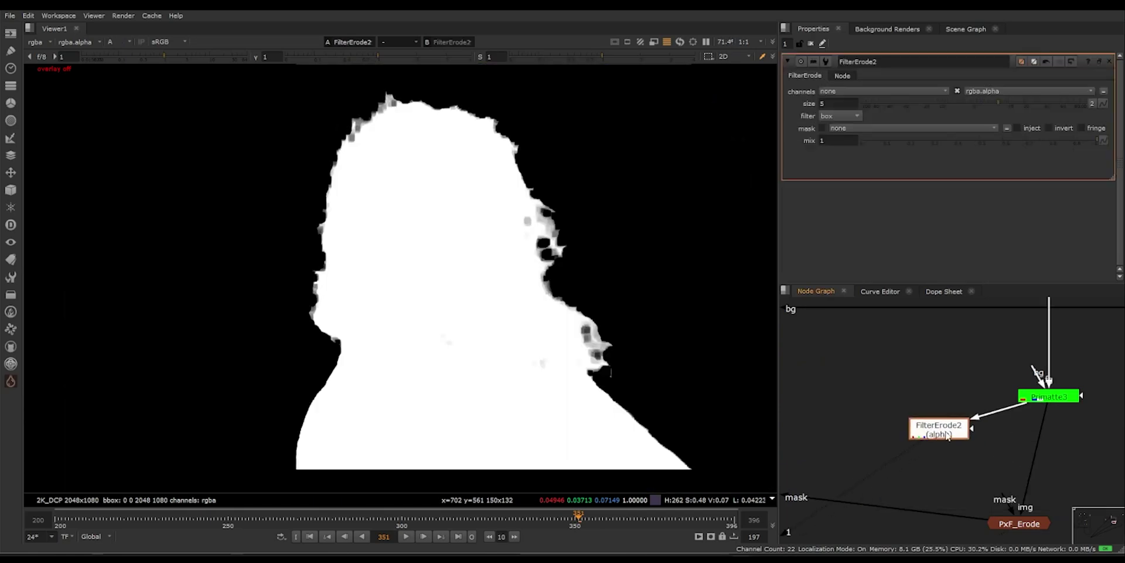
Add an EdgeBlur node beneath the filter erode and set its size to 10.8.
{"action": "key", "text": "Tab"}
{"action": "type", "text": "edge"}
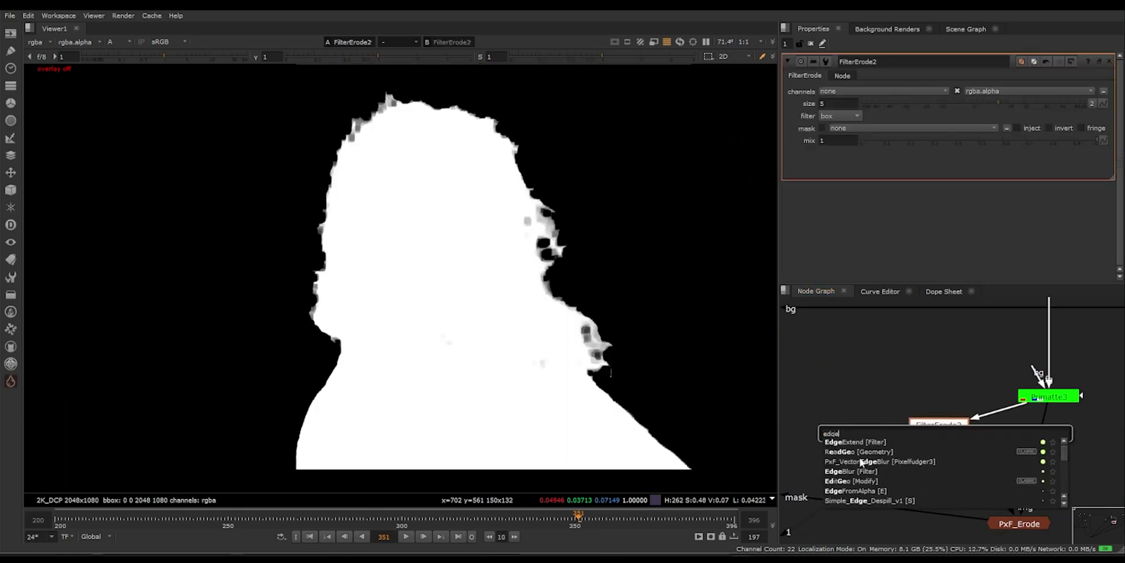
{"action": "left_click", "coordinate": [868, 471]}
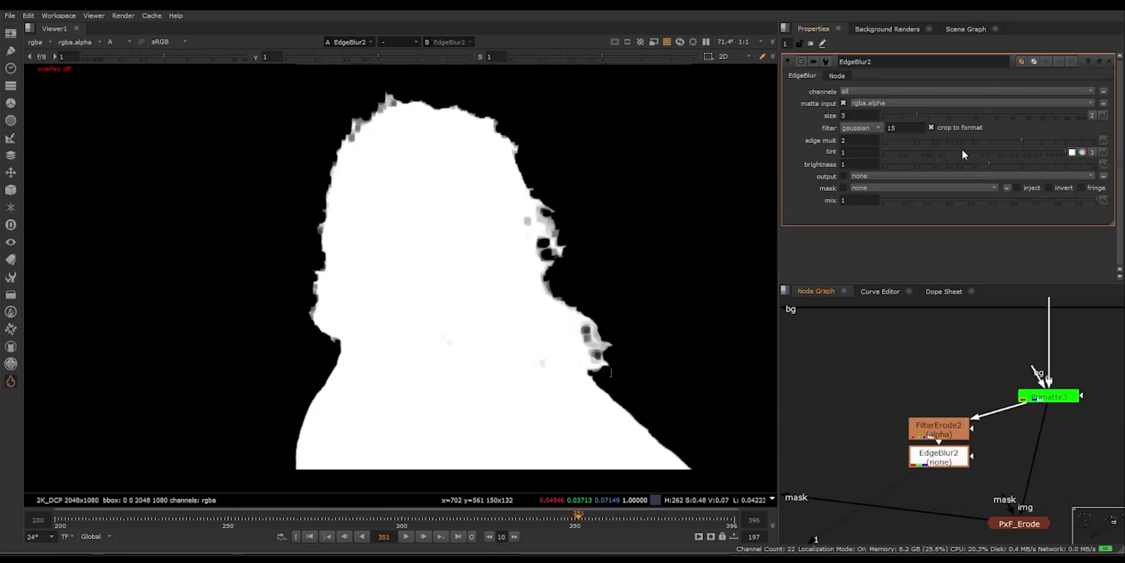
{"action": "left_click_drag", "start_coordinate": [915, 115], "coordinate": [949, 125]}
Reconnect the Keymix's mask to the EdgeBlur and compare the IBKGizmo alpha with the Keymix alpha.
{"action": "left_click_drag", "start_coordinate": [967, 519], "coordinate": [944, 461]}
{"action": "scroll", "coordinate": [990, 501], "scroll_direction": "down", "scroll_amount": 1}
{"action": "middle_click_drag", "start_coordinate": [993, 502], "coordinate": [1063, 433]}
{"action": "left_click_drag", "start_coordinate": [1024, 398], "coordinate": [1025, 419]}
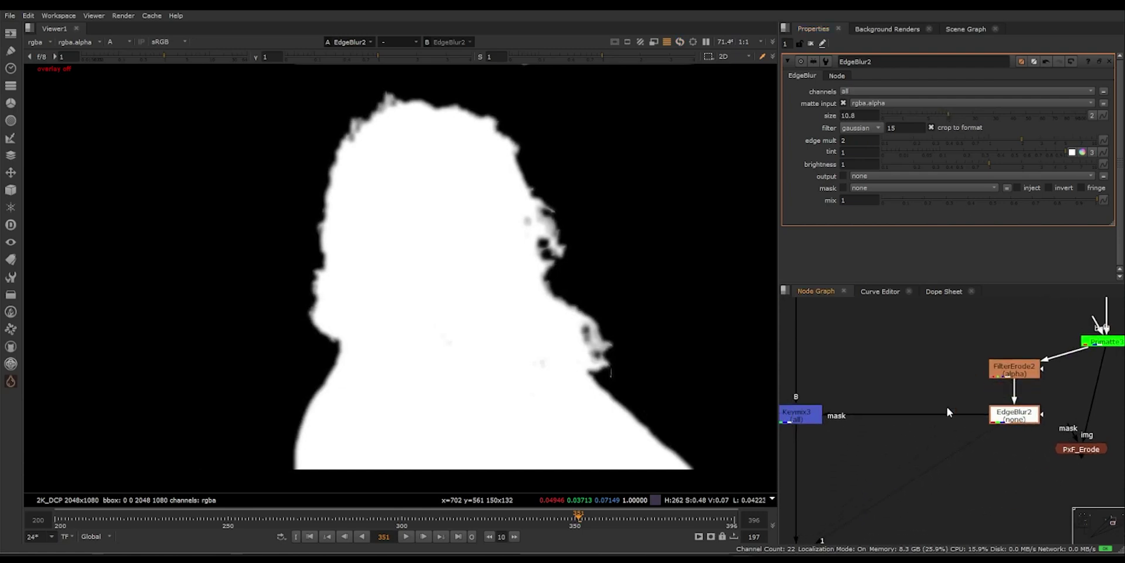
{"action": "scroll", "coordinate": [947, 407], "scroll_direction": "down", "scroll_amount": 3}
{"action": "middle_click_drag", "start_coordinate": [947, 407], "coordinate": [1007, 419]}
{"action": "left_click", "coordinate": [909, 340]}
{"action": "key", "text": "1"}
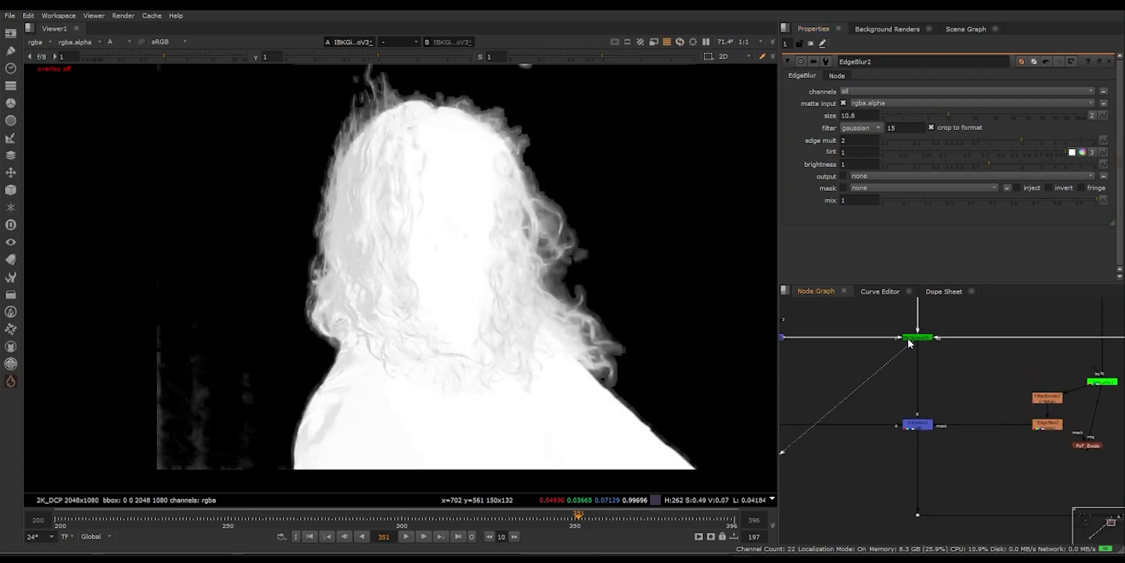
{"action": "left_click", "coordinate": [914, 424]}
{"action": "key", "text": "1"}
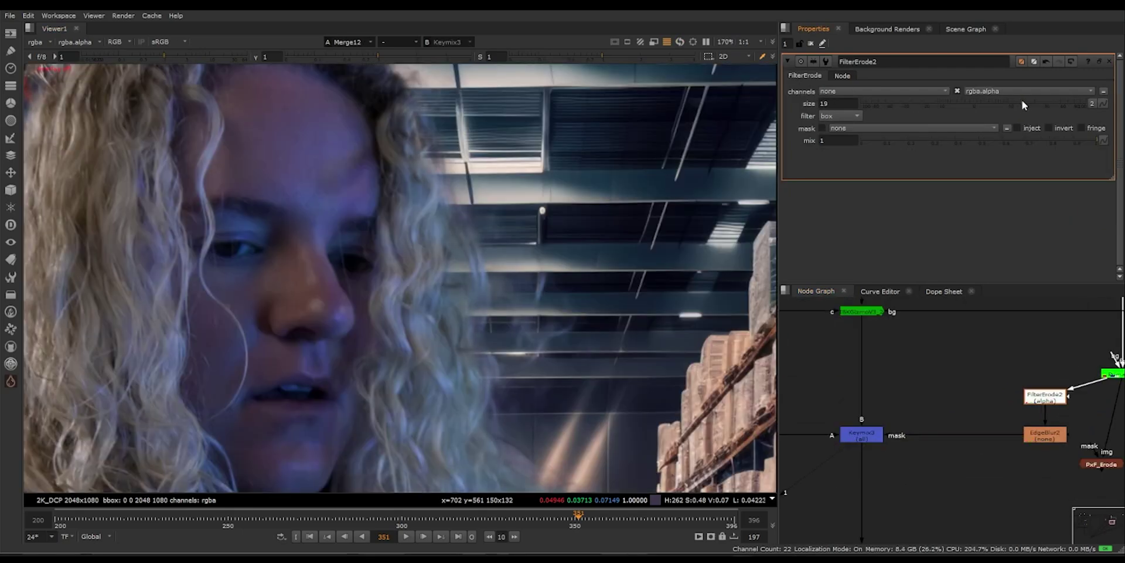
Adjust the filter erode's size and set the EdgeBlur's size to 30.5 while viewing the composite.
{"action": "left_click_drag", "start_coordinate": [1022, 101], "coordinate": [994, 113]}
{"action": "double_click", "coordinate": [1045, 433]}
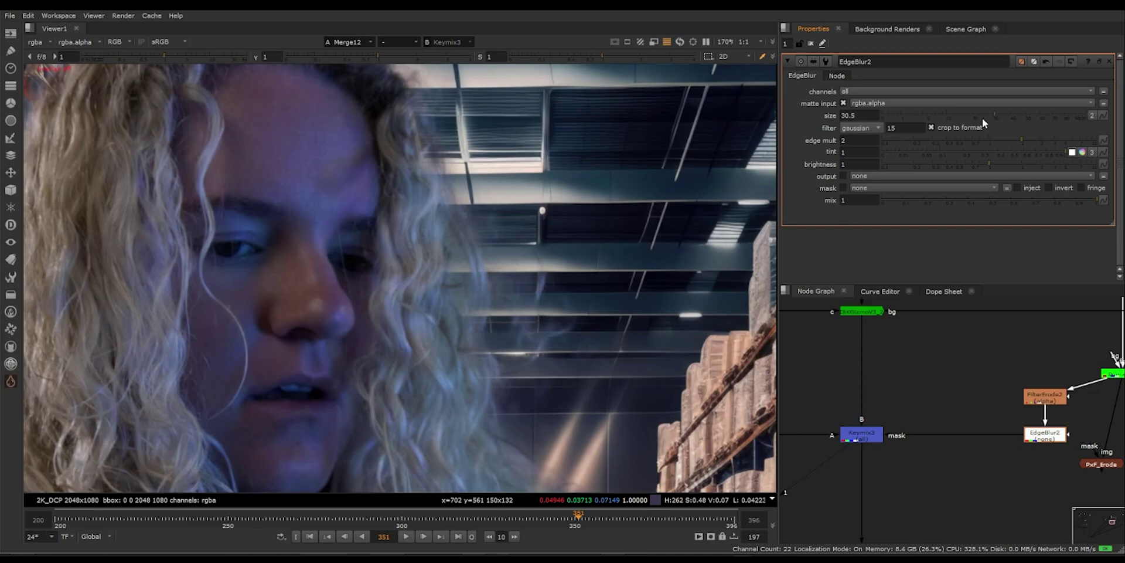
{"action": "scroll", "coordinate": [592, 345], "scroll_direction": "down", "scroll_amount": 3}
{"action": "middle_click_drag", "start_coordinate": [592, 345], "coordinate": [620, 304]}
{"action": "scroll", "coordinate": [459, 195], "scroll_direction": "up", "scroll_amount": 6}
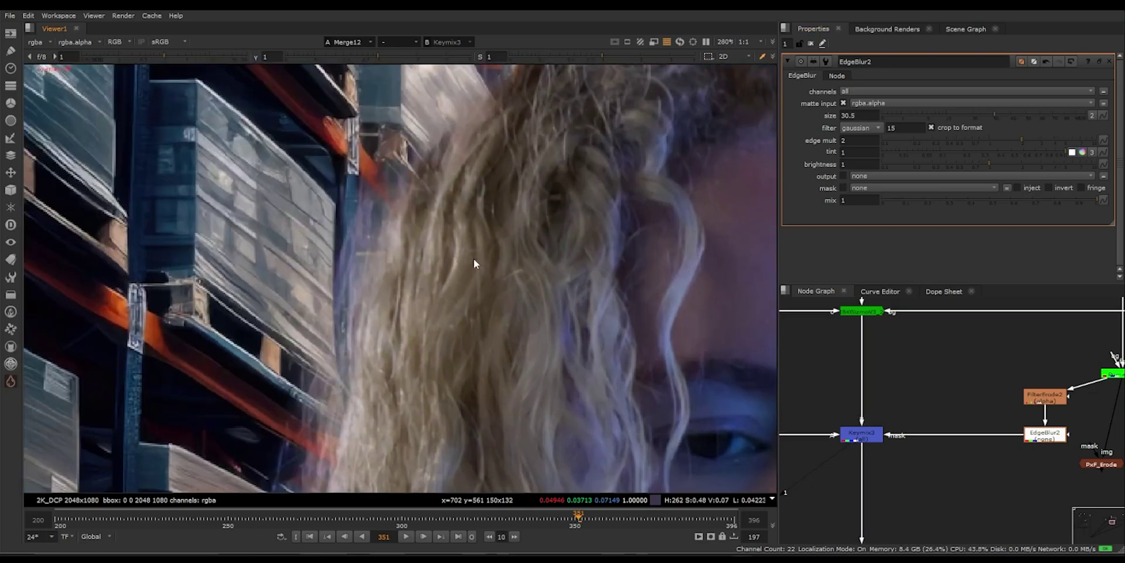
Compare the full composite with the other viewer input, checking the hair outline.
{"action": "scroll", "coordinate": [473, 258], "scroll_direction": "down", "scroll_amount": 8}
{"action": "middle_click_drag", "start_coordinate": [473, 258], "coordinate": [427, 273]}
{"action": "key", "text": "3"}
{"action": "key", "text": "2"}
{"action": "key", "text": "3"}
{"action": "key", "text": "2"}
{"action": "middle_click_drag", "start_coordinate": [663, 409], "coordinate": [599, 394]}
{"action": "scroll", "coordinate": [394, 136], "scroll_direction": "up", "scroll_amount": 5}
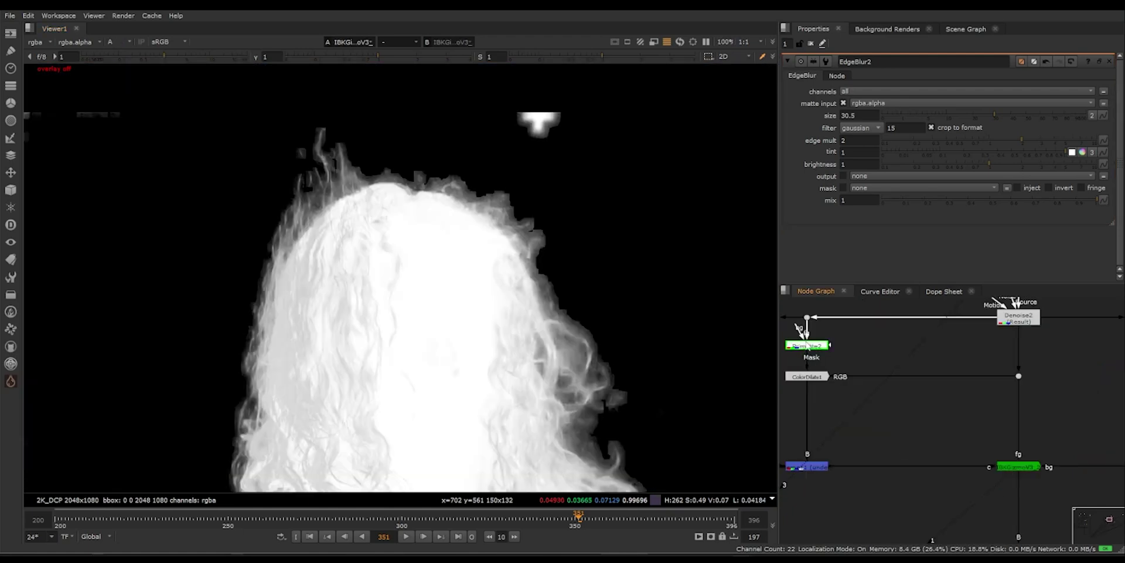
View the clean-plate branch's Primatte and inspect its alpha and colour around the hair.
{"action": "key", "text": "1"}
{"action": "key", "text": "a"}
{"action": "key", "text": "a"}
{"action": "key", "text": "a"}
{"action": "scroll", "coordinate": [572, 381], "scroll_direction": "up", "scroll_amount": 1}
Add an IBKColour node beside the clean-plate Primatte and connect its input to the denoised footage's dot.
{"action": "scroll", "coordinate": [1004, 445], "scroll_direction": "up", "scroll_amount": 2}
{"action": "middle_click_drag", "start_coordinate": [847, 368], "coordinate": [939, 422]}
{"action": "scroll", "coordinate": [1004, 446], "scroll_direction": "down", "scroll_amount": 1}
{"action": "left_click", "coordinate": [979, 404]}
{"action": "key", "text": "Tab"}
{"action": "type", "text": "ib"}
{"action": "key", "text": "Down"}
{"action": "key", "text": "Down"}
{"action": "key", "text": "Return"}
{"action": "left_click", "coordinate": [964, 392]}
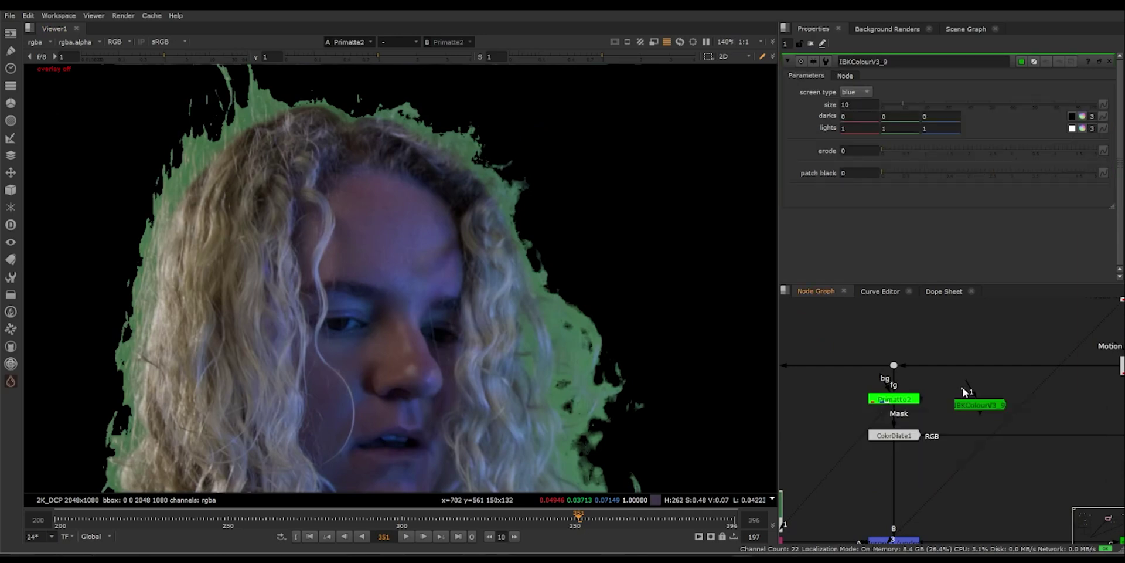
{"action": "left_click_drag", "start_coordinate": [969, 385], "coordinate": [897, 365]}
{"action": "left_click_drag", "start_coordinate": [981, 407], "coordinate": [987, 405]}
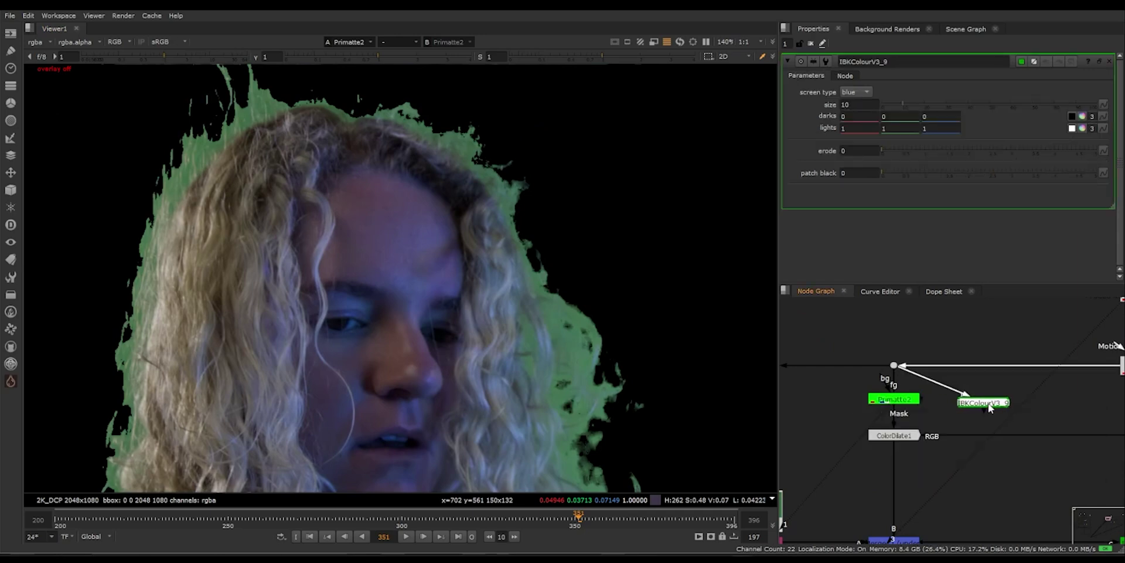
View the new IBKColour node with its screen type at green and set its size to 0.
{"action": "key", "text": "1"}
{"action": "left_click", "coordinate": [961, 375]}
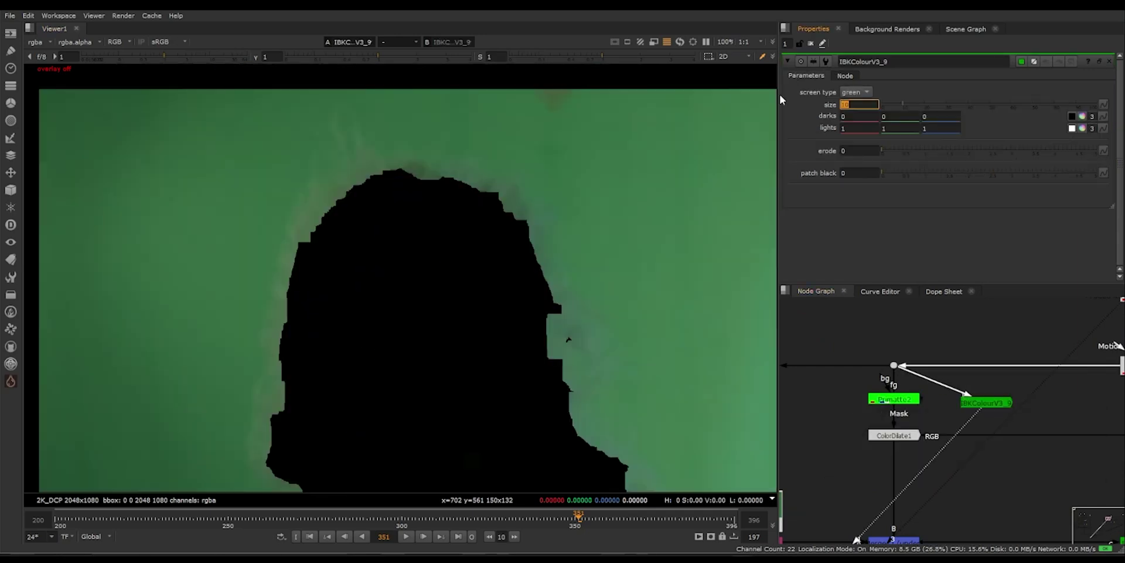
{"action": "type", "text": "0"}
{"action": "key", "text": "Return"}
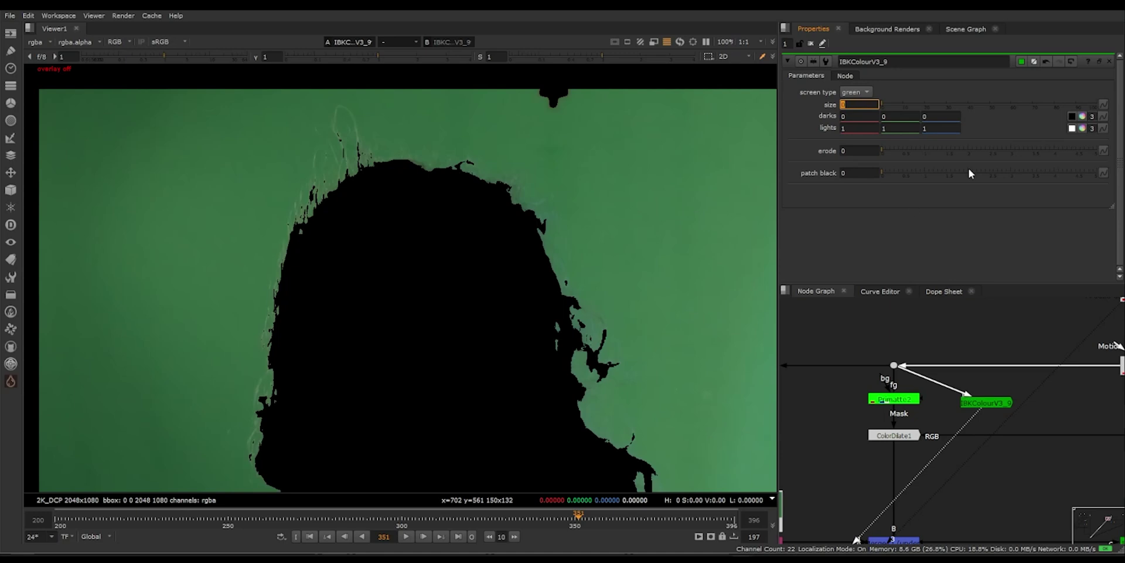
Set the IBKColour's green darks value to -0.03.
{"action": "left_click", "coordinate": [912, 113]}
{"action": "key", "text": "Down"}
{"action": "key", "text": "Up"}
{"action": "key", "text": "Right"}
{"action": "key", "text": "Down"}
{"action": "key", "text": "Down"}
{"action": "key", "text": "Down"}
{"action": "key", "text": "Down"}
{"action": "key", "text": "Up"}
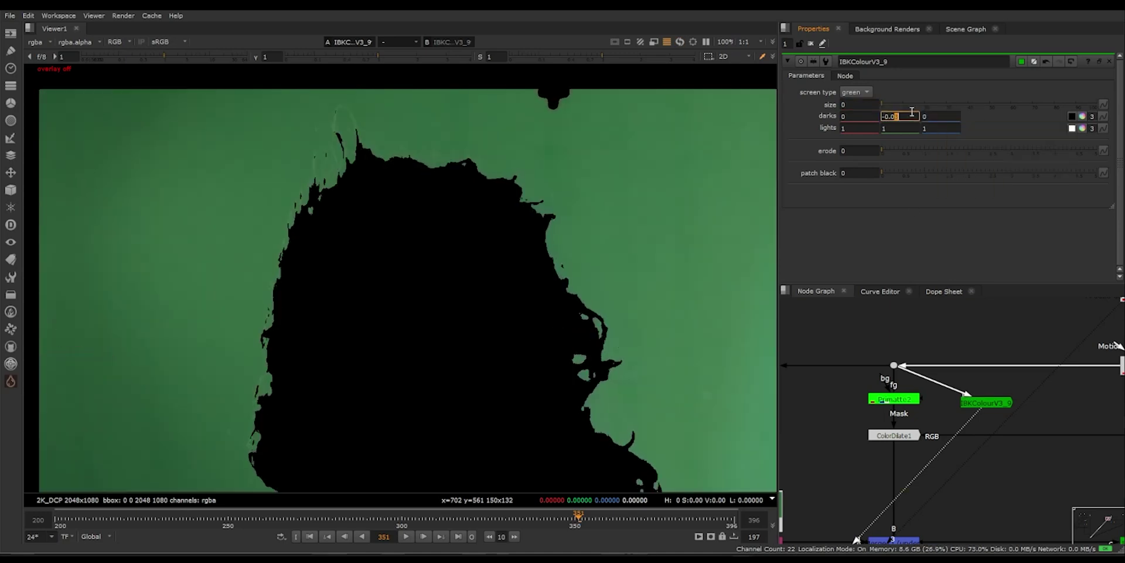
{"action": "key", "text": "Up"}
{"action": "key", "text": "Down"}
{"action": "key", "text": "Down"}
Set the IBKColour's green lights value to 0.98.
{"action": "left_click", "coordinate": [913, 129]}
{"action": "key", "text": "Down"}
{"action": "key", "text": "Up"}
{"action": "key", "text": "Right"}
{"action": "key", "text": "Down"}
{"action": "key", "text": "Down"}
{"action": "key", "text": "Down"}
{"action": "key", "text": "Up"}
{"action": "scroll", "coordinate": [668, 295], "scroll_direction": "down", "scroll_amount": 2}
{"action": "middle_click_drag", "start_coordinate": [667, 298], "coordinate": [609, 234]}
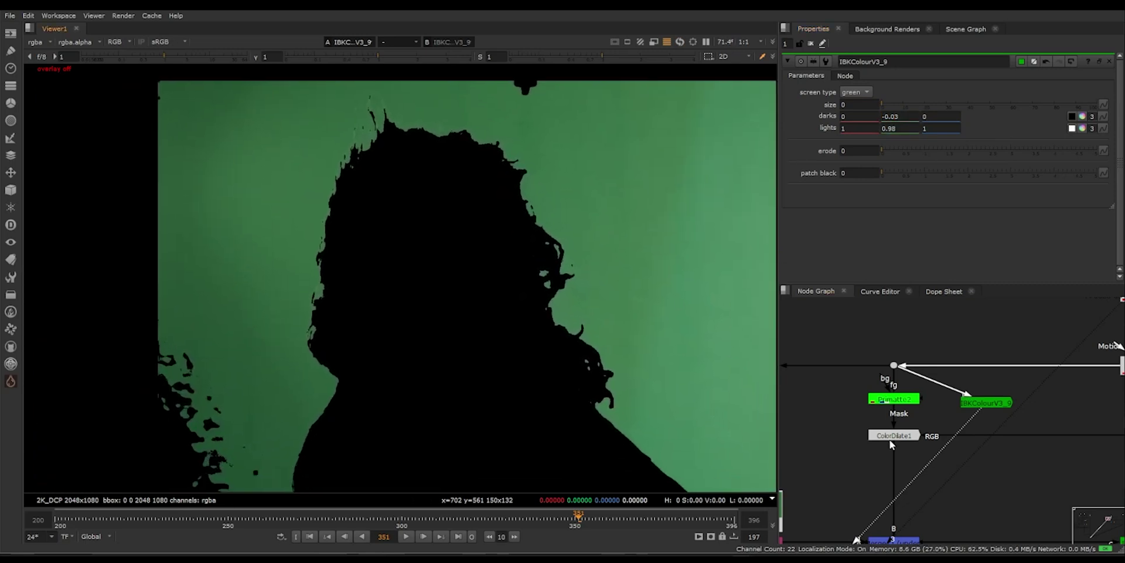
Set the IBKColour's erode to 5 and move the node lower to make room above it.
{"action": "type", "text": "3"}
{"action": "key", "text": "Return"}
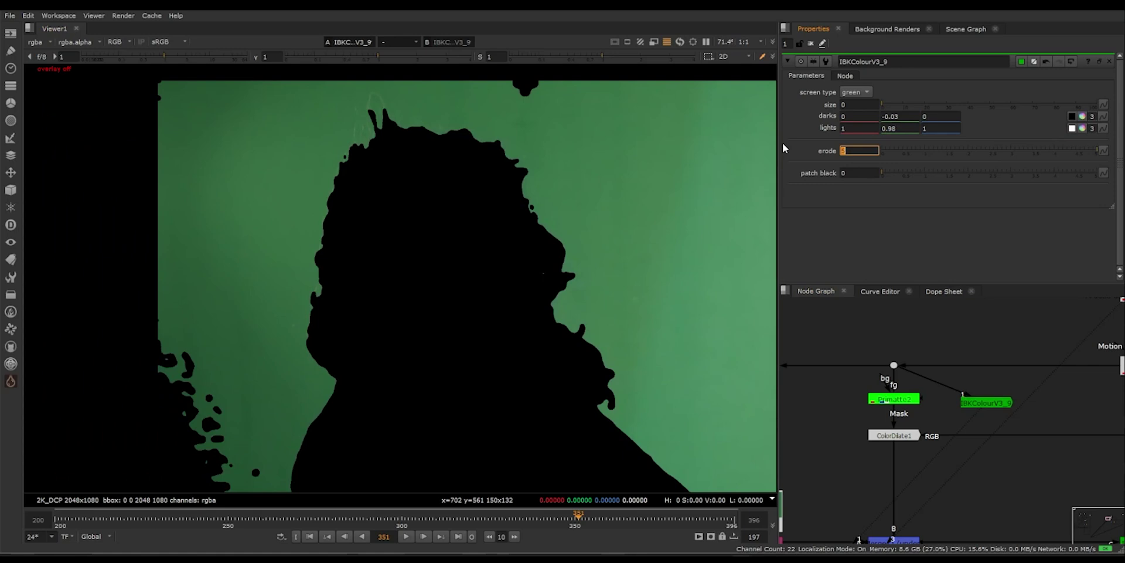
{"action": "middle_click_drag", "start_coordinate": [1086, 390], "coordinate": [1078, 331]}
{"action": "left_click_drag", "start_coordinate": [974, 346], "coordinate": [1006, 432]}
{"action": "scroll", "coordinate": [557, 136], "scroll_direction": "up", "scroll_amount": 1}
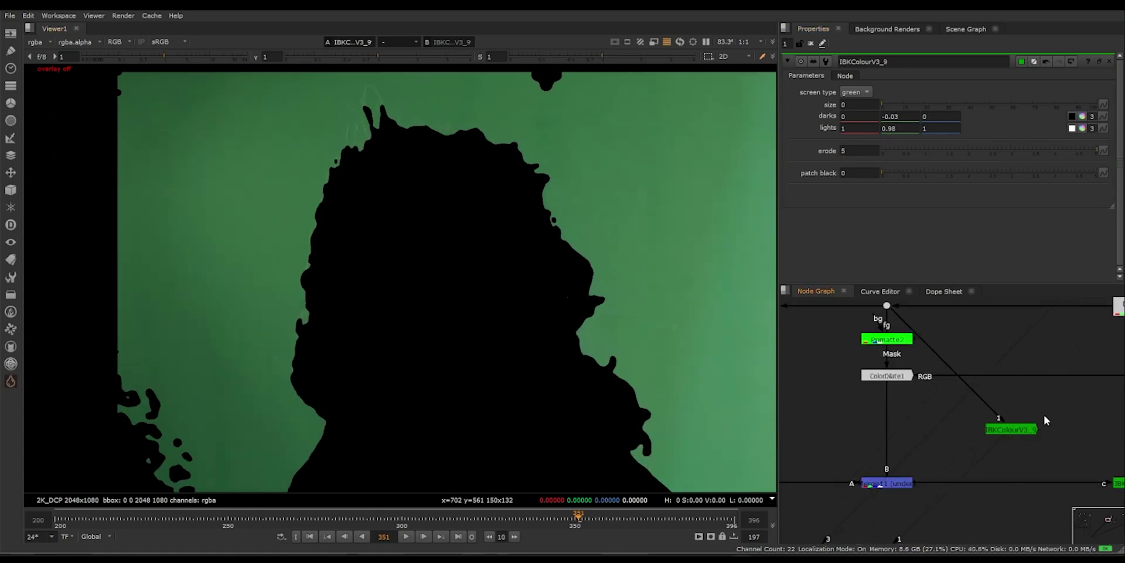
Add a Roto node and insert a Merge between the footage dot and the IBKColour.
{"action": "key", "text": "o"}
{"action": "key", "text": "m"}
{"action": "mouse_move", "coordinate": [1046, 369]}
{"action": "left_mouse_down"}
{"action": "mouse_move", "coordinate": [934, 355]}
{"action": "mouse_move", "coordinate": [961, 343]}
{"action": "left_mouse_up"}
Draw a roto shape around the woman's head and hair, and set the Merge operation to stencil.
{"action": "double_click", "coordinate": [1054, 356]}
{"action": "key", "text": "q"}
{"action": "left_click", "coordinate": [313, 429]}
{"action": "left_click", "coordinate": [288, 411]}
{"action": "left_click", "coordinate": [269, 387]}
{"action": "left_click", "coordinate": [265, 352]}
{"action": "left_click", "coordinate": [284, 322]}
{"action": "left_click_drag", "start_coordinate": [330, 145], "coordinate": [353, 91]}
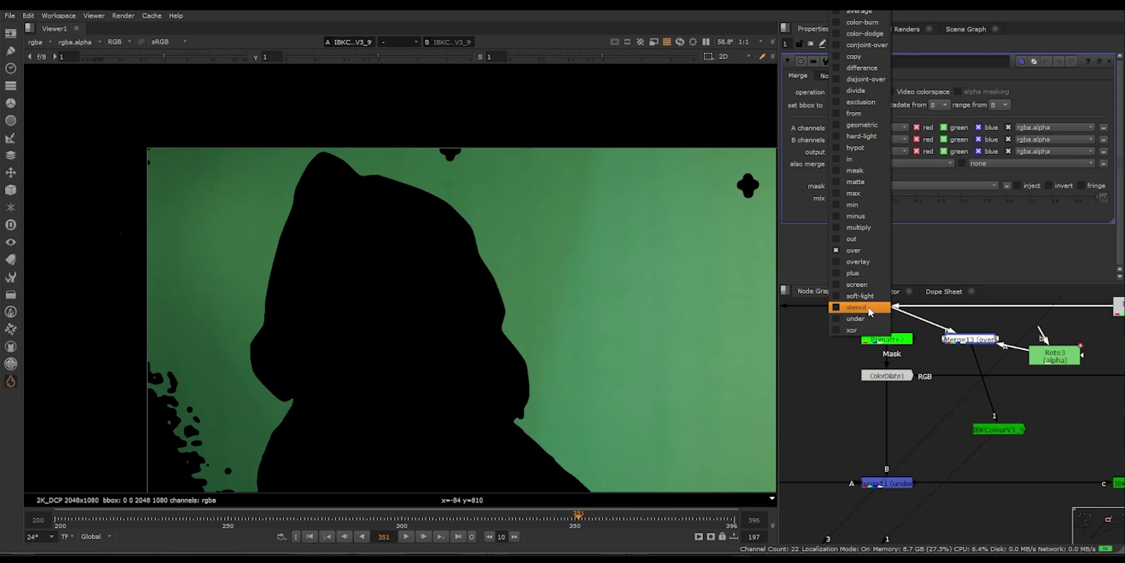
{"action": "left_click", "coordinate": [855, 304]}
Stack two IBKColour copies under the first, giving the lower one size 1, erode 0 and a patch black value.
{"action": "left_click_drag", "start_coordinate": [1023, 432], "coordinate": [994, 415]}
{"action": "double_click", "coordinate": [994, 414]}
{"action": "key", "text": "ctrl+c"}
{"action": "key", "text": "ctrl+v"}
{"action": "double_click", "coordinate": [989, 427]}
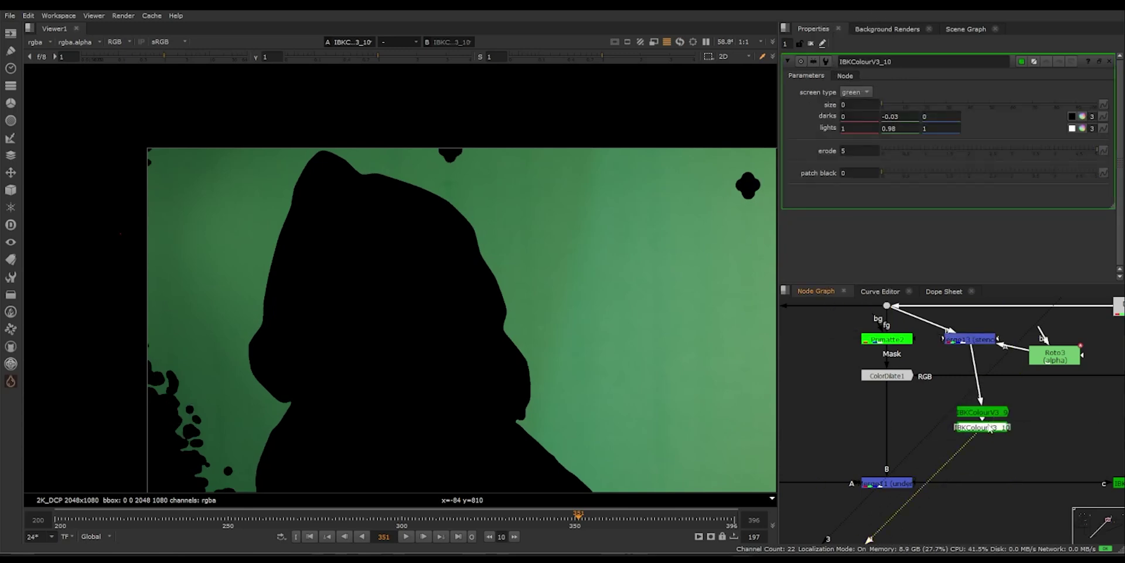
{"action": "key", "text": "ctrl+v"}
{"action": "type", "text": "21"}
{"action": "key", "text": "Return"}
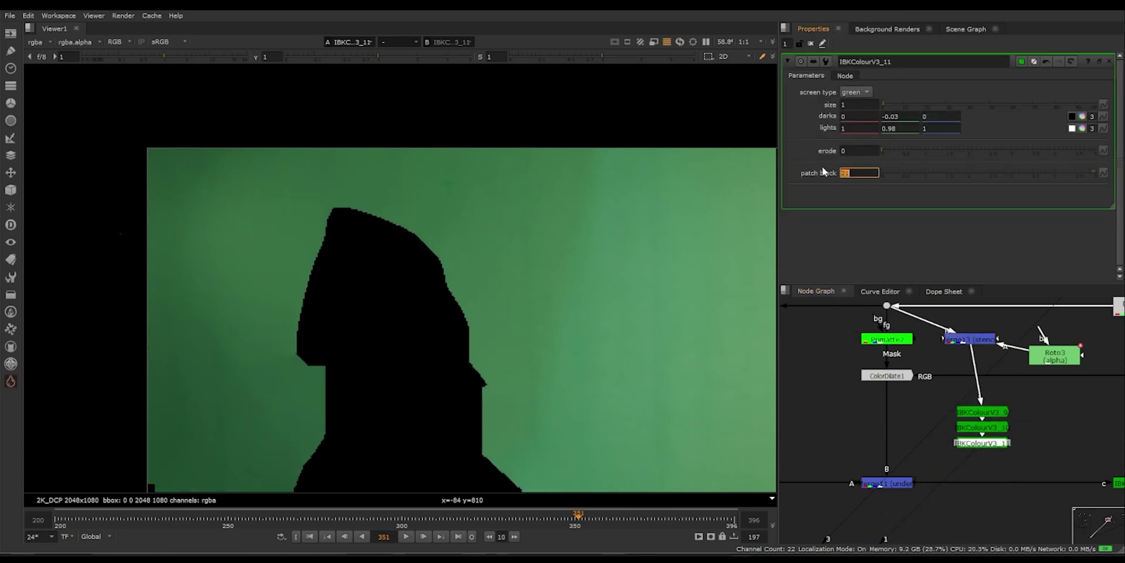
{"action": "key", "text": "Return"}
Paste another IBKColour copy below the stack and set its patch black to 4.
{"action": "key", "text": "ctrl+v"}
{"action": "double_click", "coordinate": [988, 458]}
{"action": "left_click_drag", "start_coordinate": [859, 172], "coordinate": [812, 168]}
{"action": "type", "text": "4"}
{"action": "key", "text": "Return"}
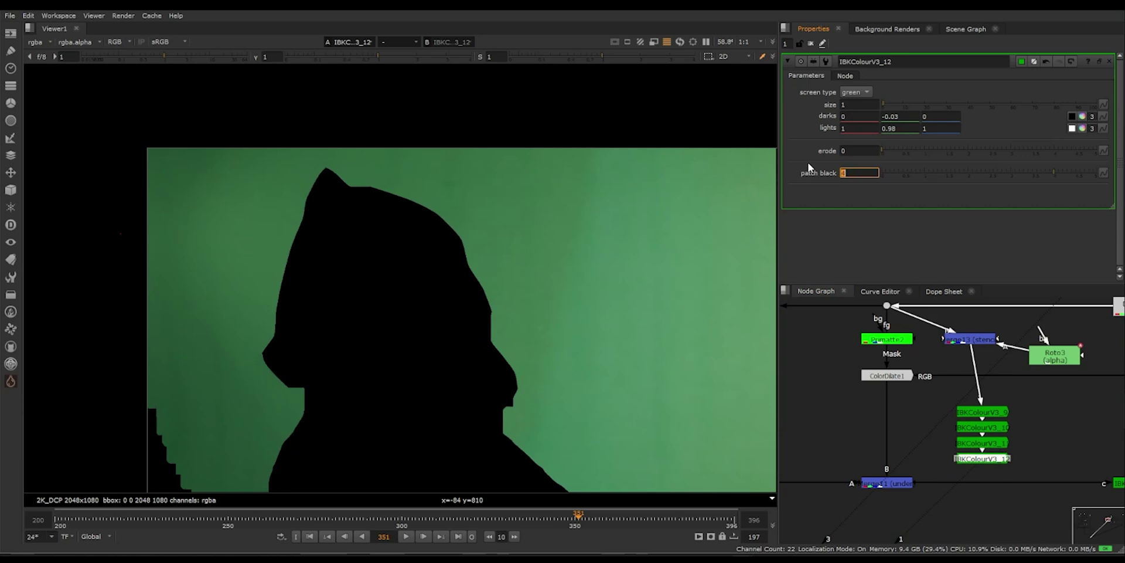
Extend the stack with further IBKColour copies, raising patch black from 8 to 32.
{"action": "key", "text": "ctrl+v"}
{"action": "left_click_drag", "start_coordinate": [986, 473], "coordinate": [987, 505]}
{"action": "left_click_drag", "start_coordinate": [859, 172], "coordinate": [810, 167]}
{"action": "type", "text": "8"}
{"action": "key", "text": "Return"}
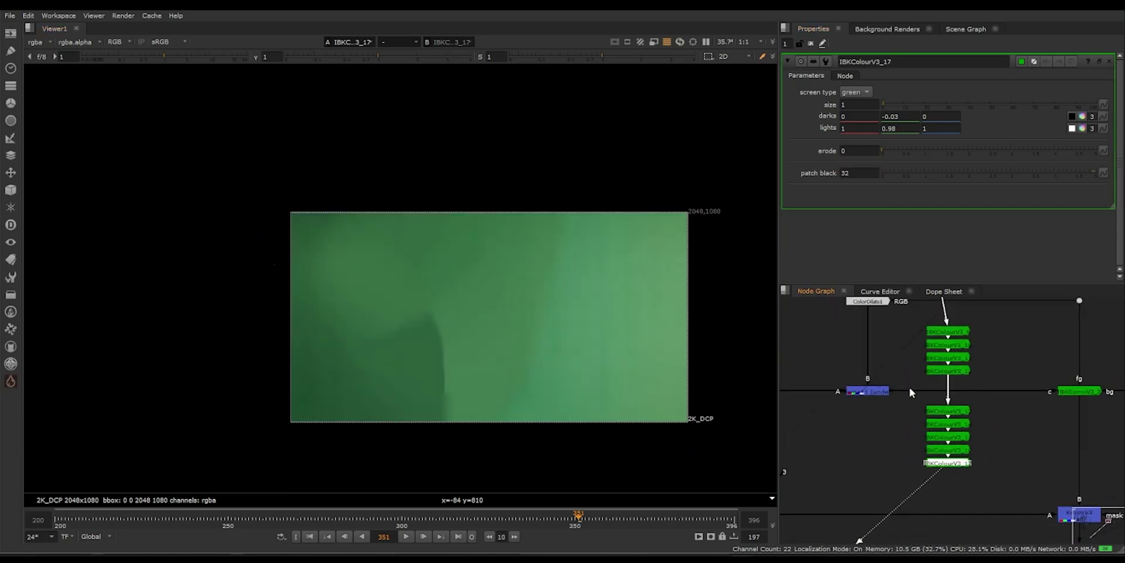
Connect the last IBKColour to the IBKGizmo's c input and view the gizmo's alpha.
{"action": "left_click_drag", "start_coordinate": [945, 413], "coordinate": [883, 394]}
{"action": "left_click", "coordinate": [1075, 393]}
{"action": "key", "text": "1"}
{"action": "left_click", "coordinate": [1037, 450]}
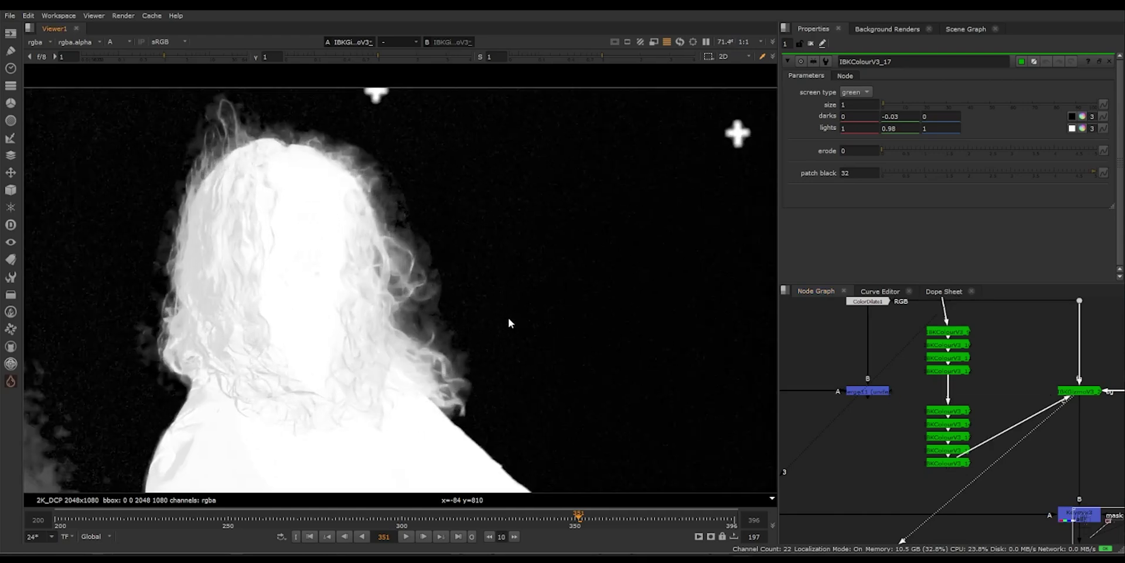
{"action": "middle_click_drag", "start_coordinate": [506, 319], "coordinate": [541, 314]}
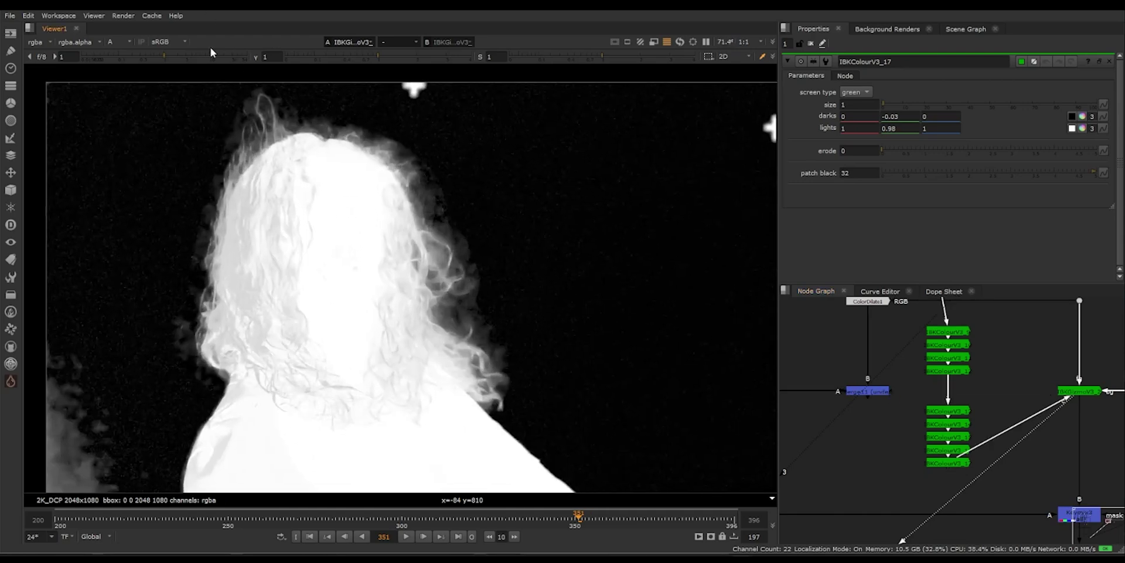
Add an L_AlphaClean_v03 node to the graph below the IBKColour stack.
{"action": "scroll", "coordinate": [1032, 389], "scroll_direction": "down", "scroll_amount": 5}
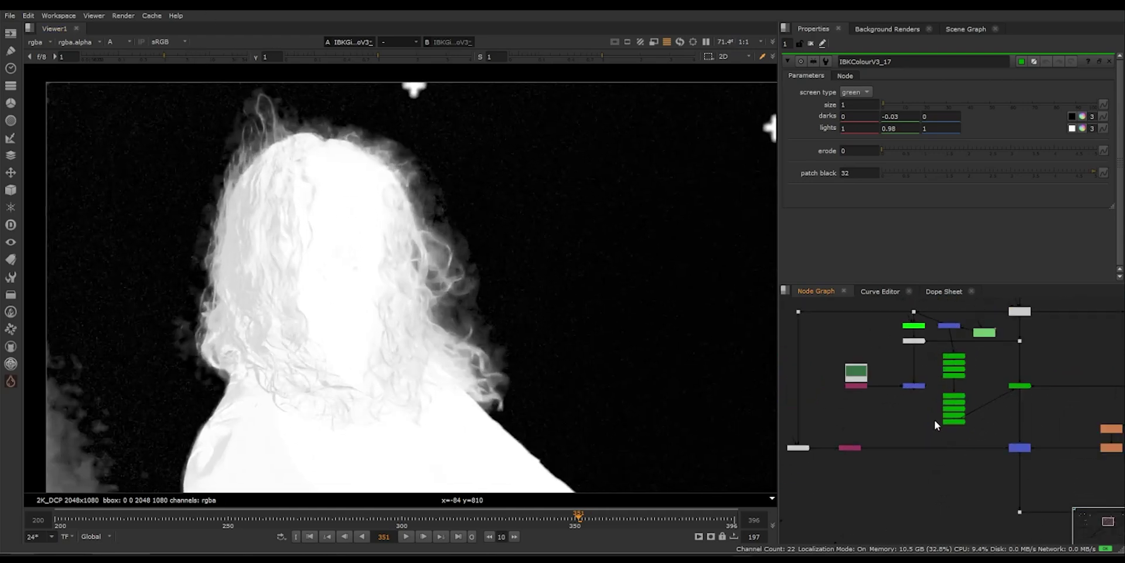
{"action": "key", "text": "Tab"}
{"action": "type", "text": "alpha"}
{"action": "key", "text": "Down"}
{"action": "key", "text": "Down"}
{"action": "key", "text": "Down"}
{"action": "key", "text": "Down"}
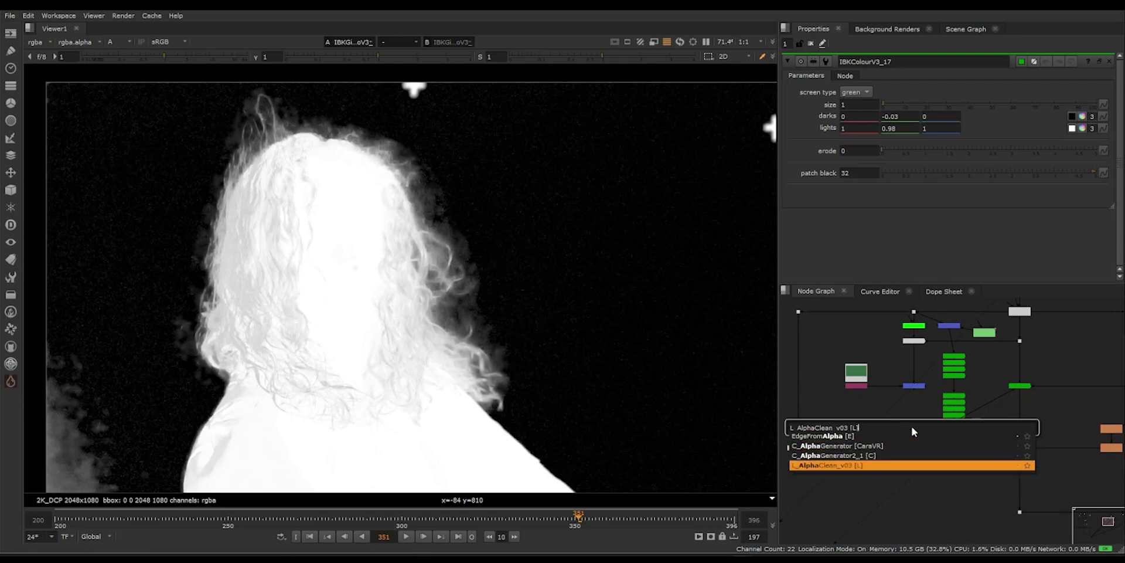
{"action": "key", "text": "Return"}
{"action": "scroll", "coordinate": [956, 416], "scroll_direction": "up", "scroll_amount": 2}
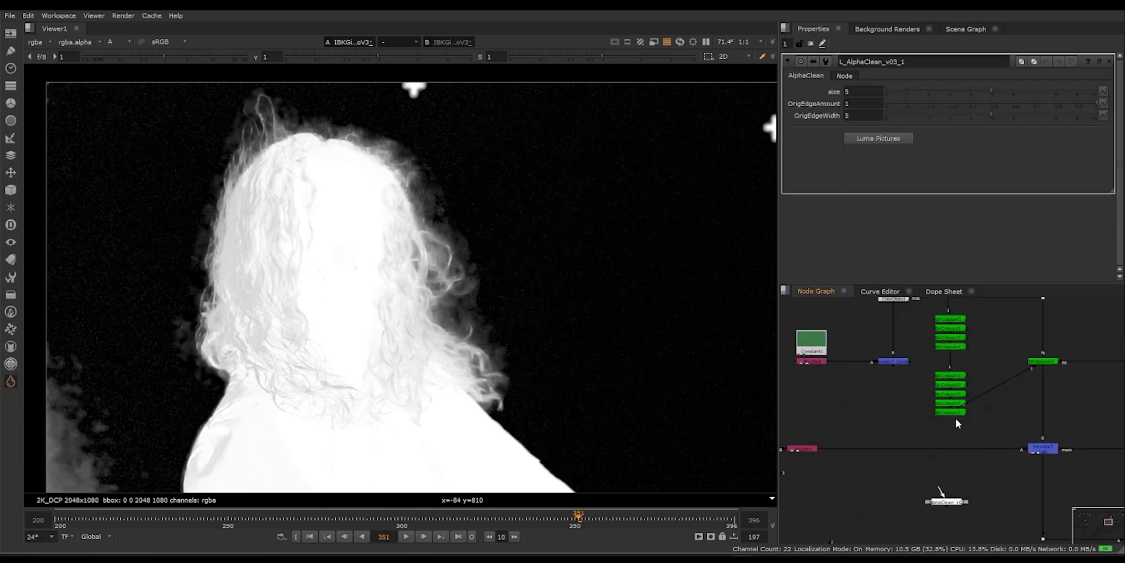
Raise the viewer gain to 8.5 and connect the AlphaClean node to the IBKGizmo's output.
{"action": "double_click", "coordinate": [1042, 361]}
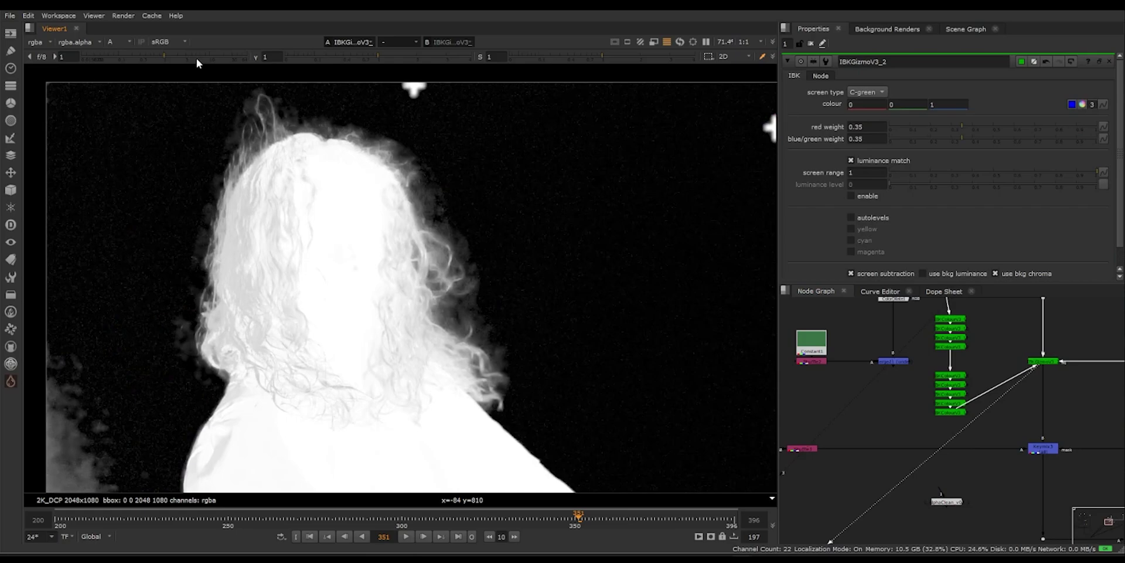
{"action": "left_click_drag", "start_coordinate": [197, 59], "coordinate": [217, 60]}
{"action": "left_click_drag", "start_coordinate": [940, 497], "coordinate": [1017, 418]}
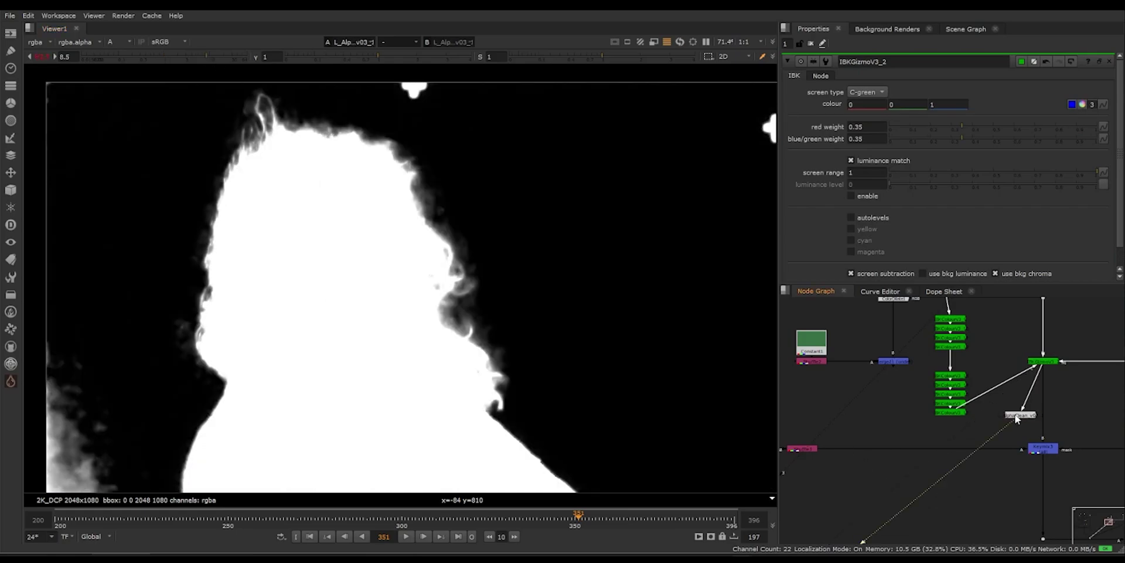
Compare the hair alpha with the AlphaClean node enabled and disabled.
{"action": "key", "text": "d"}
{"action": "key", "text": "d"}
{"action": "key", "text": "d"}
{"action": "key", "text": "d"}
{"action": "key", "text": "d"}
{"action": "key", "text": "d"}
{"action": "key", "text": "d"}
{"action": "key", "text": "d"}
Set the AlphaClean's size to 0.001 and OrigEdgeAmount to 0, comparing the alpha with it on and off.
{"action": "double_click", "coordinate": [1018, 416]}
{"action": "key", "text": "d"}
{"action": "key", "text": "d"}
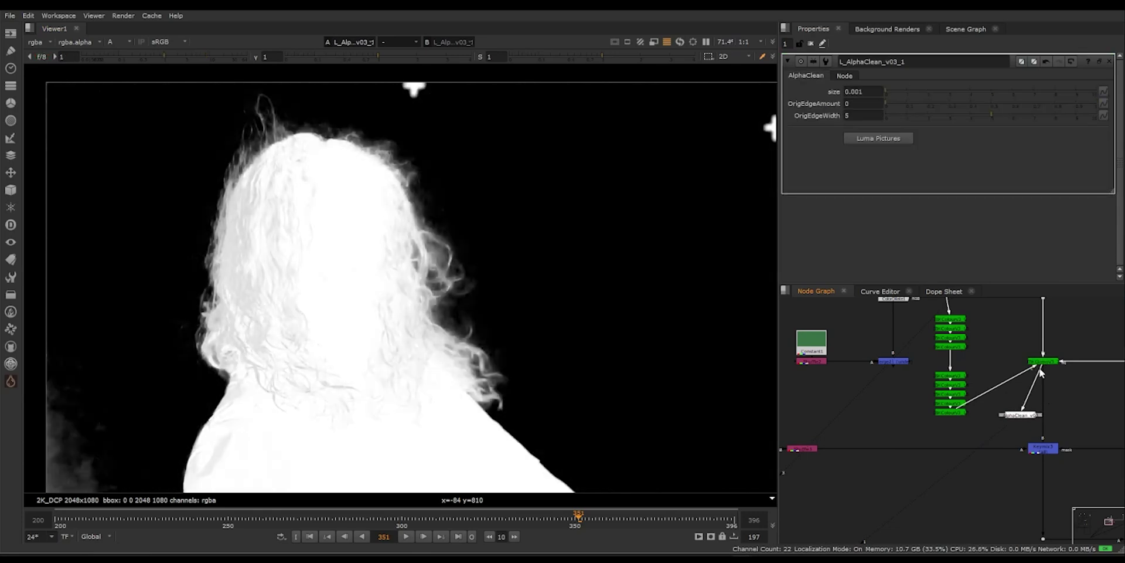
View the full composite in colour and compare the hair edges with the original green-screen footage.
{"action": "key", "text": "a"}
{"action": "scroll", "coordinate": [1046, 410], "scroll_direction": "down", "scroll_amount": 3}
{"action": "middle_click_drag", "start_coordinate": [1046, 411], "coordinate": [957, 392]}
{"action": "scroll", "coordinate": [1040, 418], "scroll_direction": "down", "scroll_amount": 2}
{"action": "scroll", "coordinate": [1031, 406], "scroll_direction": "up", "scroll_amount": 2}
{"action": "middle_click_drag", "start_coordinate": [1031, 406], "coordinate": [917, 401]}
{"action": "left_click", "coordinate": [1043, 416]}
{"action": "key", "text": "1"}
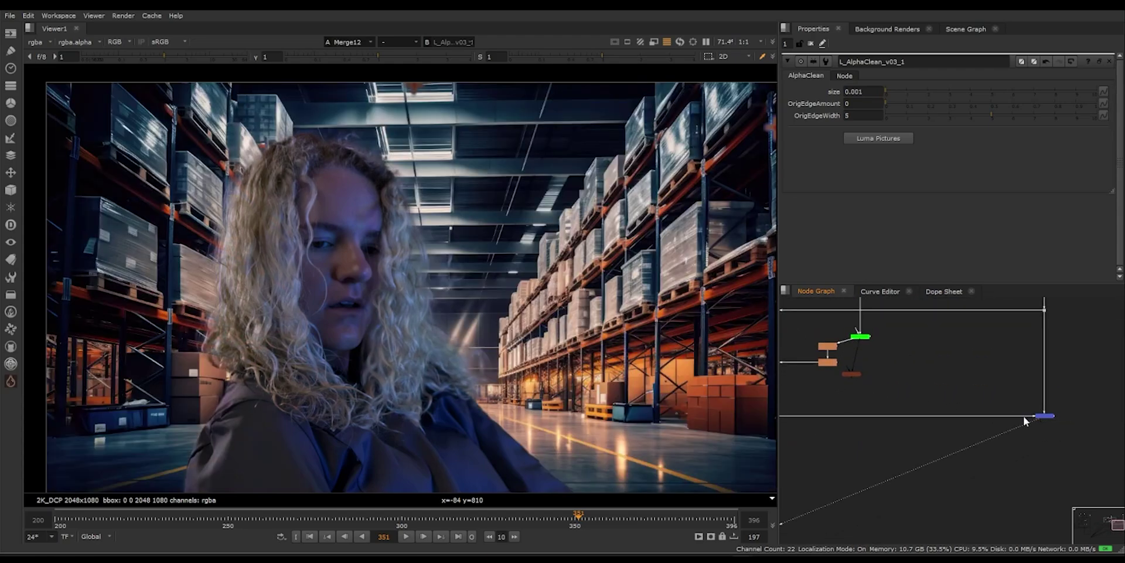
{"action": "scroll", "coordinate": [434, 245], "scroll_direction": "up", "scroll_amount": 5}
{"action": "key", "text": "2"}
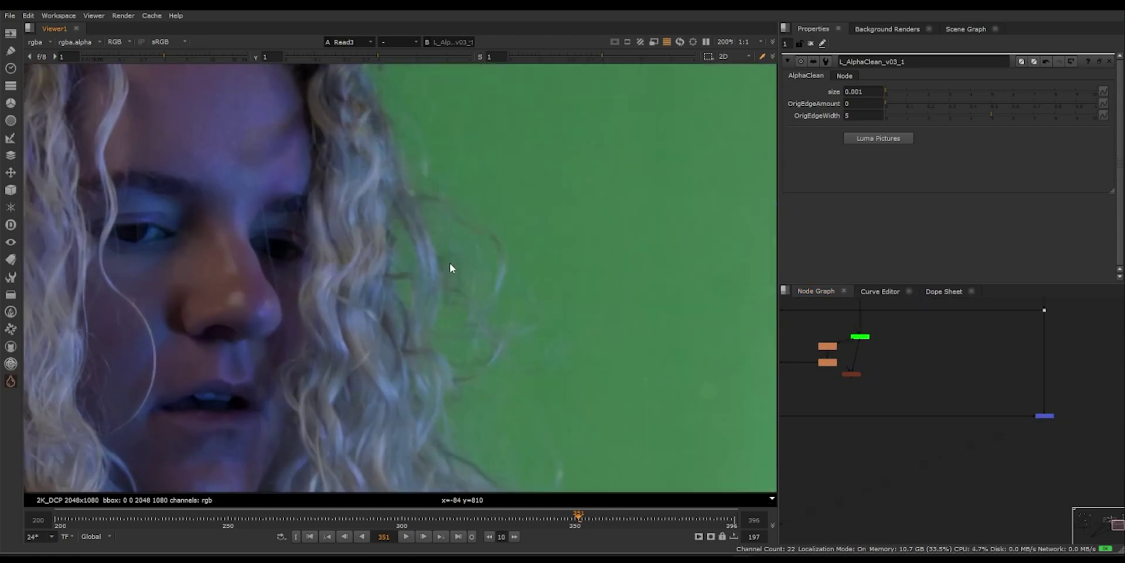
{"action": "key", "text": "1"}
Add a Grade node with gain 0 below the background image to check the hair over black.
{"action": "scroll", "coordinate": [508, 281], "scroll_direction": "down", "scroll_amount": 6}
{"action": "middle_click_drag", "start_coordinate": [1004, 353], "coordinate": [980, 495]}
{"action": "left_click", "coordinate": [1037, 375]}
{"action": "key", "text": "g"}
{"action": "left_click_drag", "start_coordinate": [1037, 375], "coordinate": [1023, 382]}
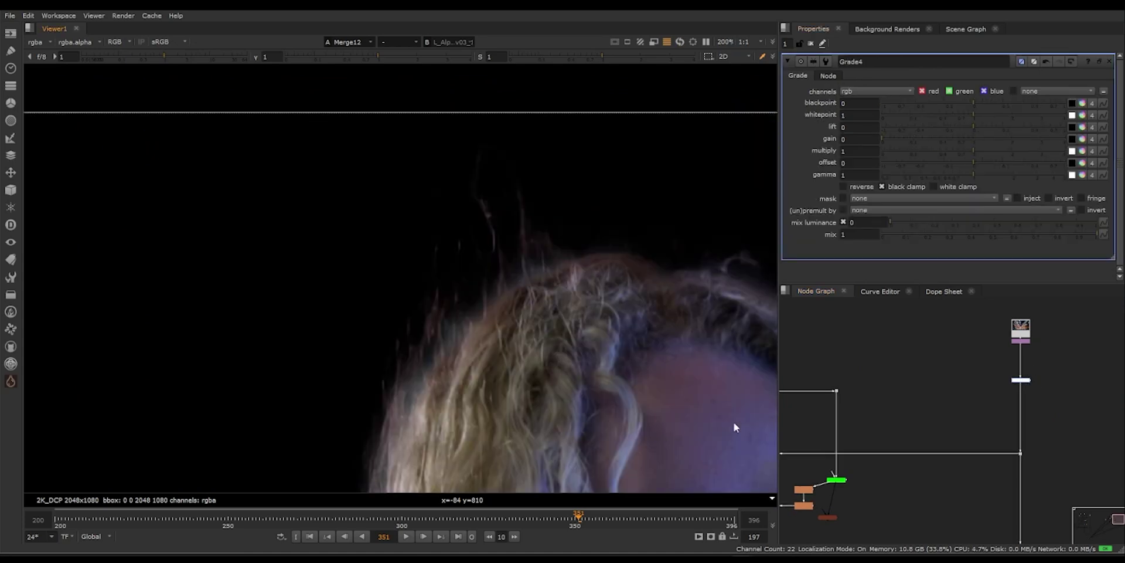
Move the Keymix row with its matte nodes lower in the graph, leaving space below the AlphaClean node.
{"action": "scroll", "coordinate": [916, 437], "scroll_direction": "down", "scroll_amount": 4}
{"action": "middle_click_drag", "start_coordinate": [917, 437], "coordinate": [975, 417]}
{"action": "scroll", "coordinate": [975, 417], "scroll_direction": "up", "scroll_amount": 5}
{"action": "double_click", "coordinate": [1086, 420]}
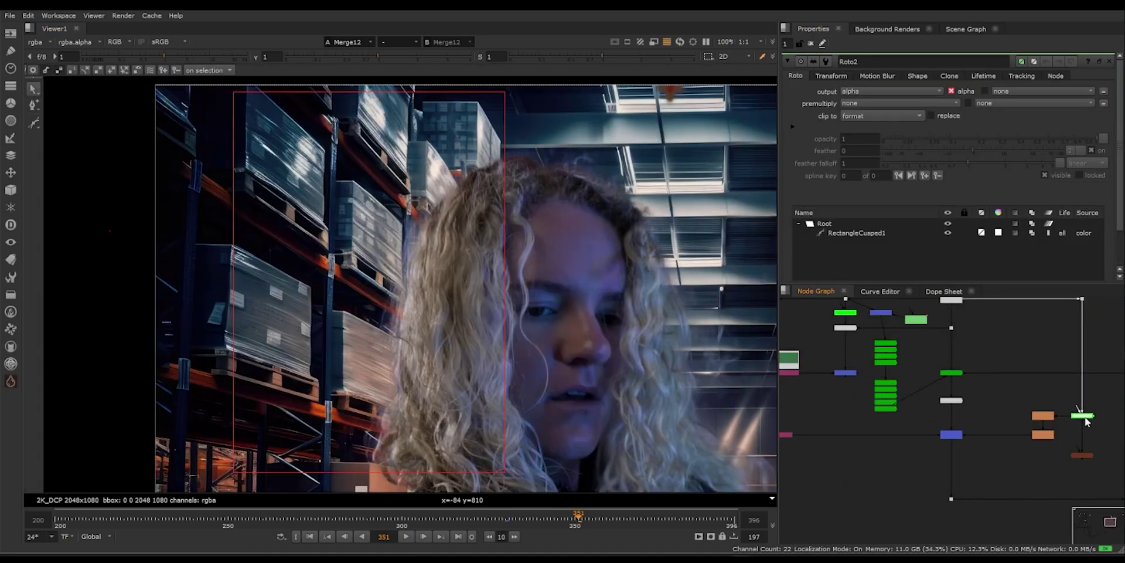
{"action": "left_click_drag", "start_coordinate": [806, 441], "coordinate": [1118, 394]}
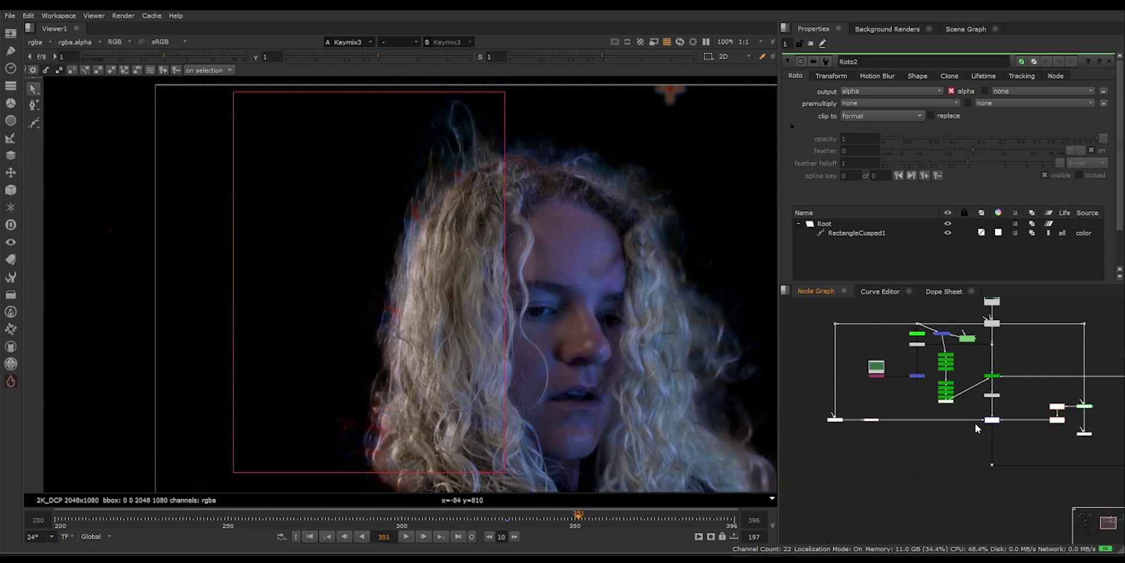
{"action": "left_click_drag", "start_coordinate": [990, 420], "coordinate": [990, 451]}
{"action": "left_click", "coordinate": [1026, 423]}
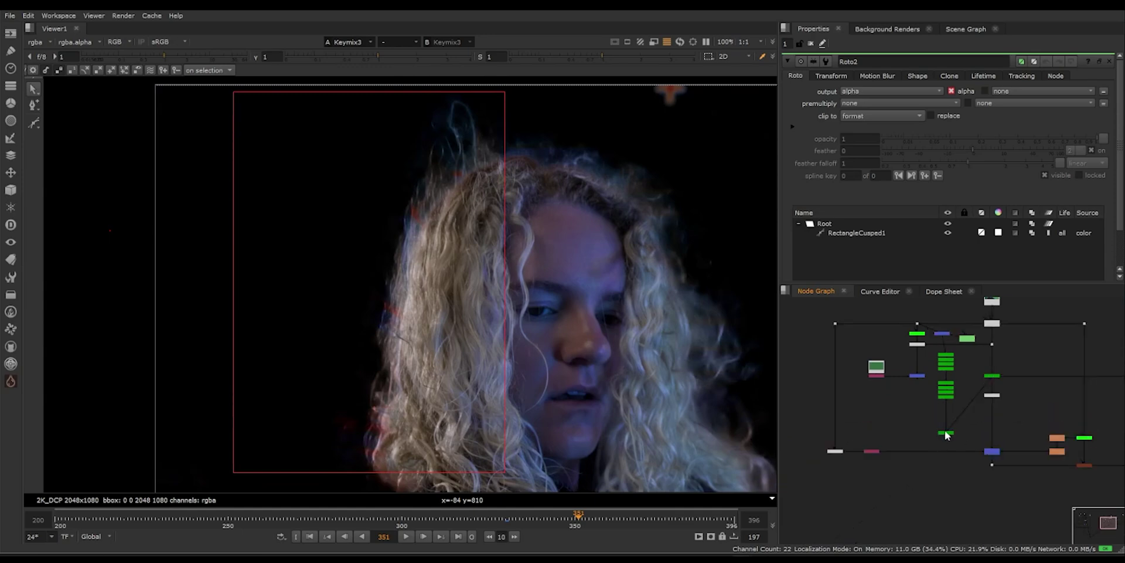
{"action": "left_click_drag", "start_coordinate": [996, 395], "coordinate": [996, 391]}
{"action": "left_click", "coordinate": [1036, 403]}
Add a Keylight fed by the footage, sample the green beside the hair as screen colour, and view it.
{"action": "scroll", "coordinate": [1033, 403], "scroll_direction": "up", "scroll_amount": 3}
{"action": "key", "text": "Tab"}
{"action": "type", "text": "keyl"}
{"action": "key", "text": "Return"}
{"action": "key", "text": "1"}
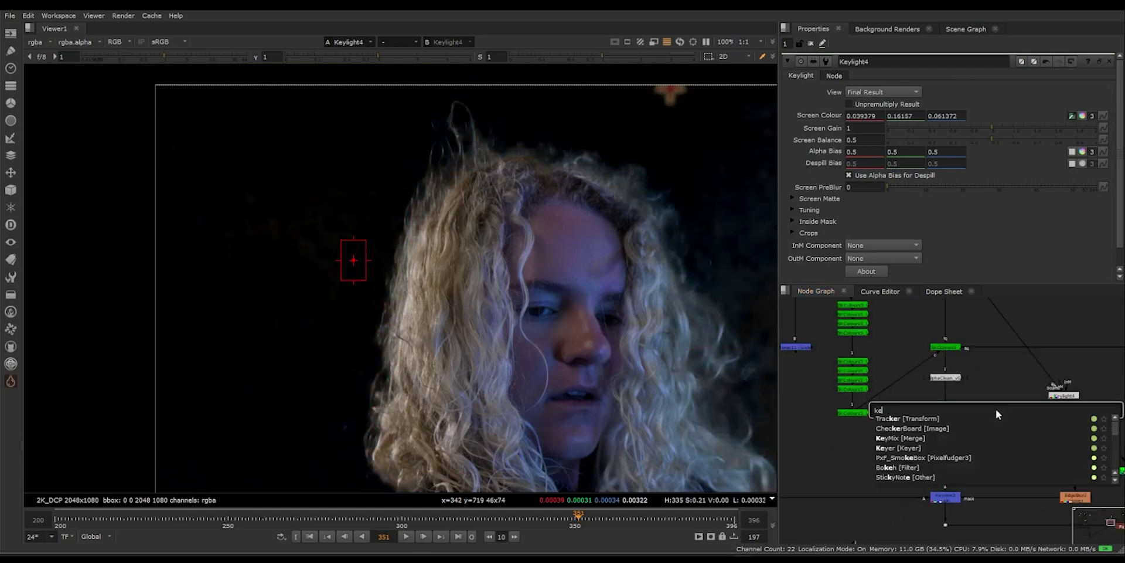
{"action": "type", "text": "eyli"}
{"action": "left_click", "coordinate": [911, 419]}
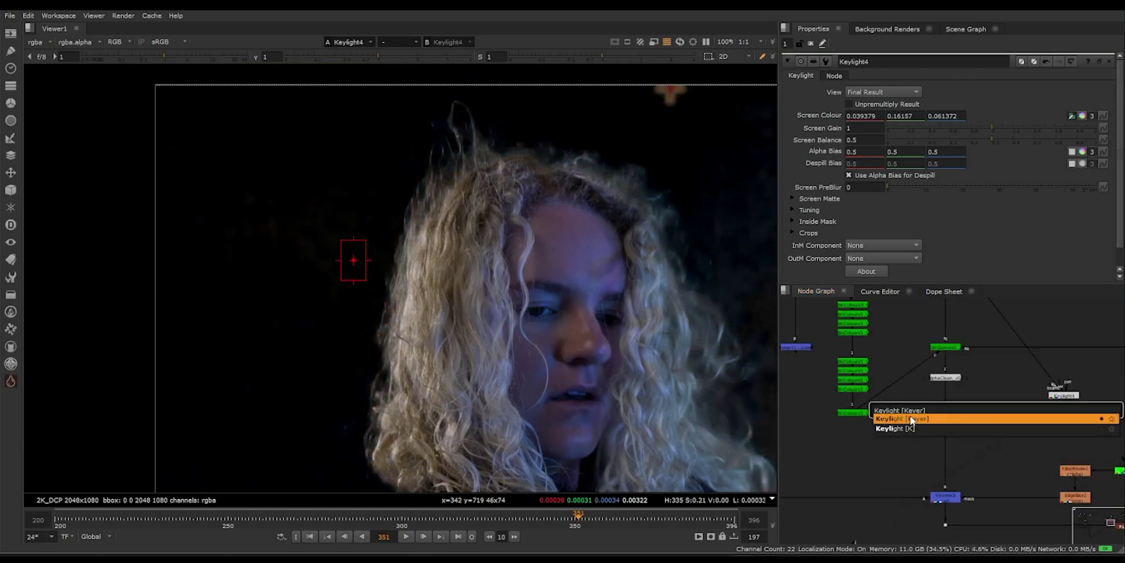
{"action": "left_click_drag", "start_coordinate": [1000, 412], "coordinate": [948, 432]}
{"action": "key", "text": "Delete"}
Insert a Keymix below the AlphaClean node and connect the Keylight to its A input.
{"action": "key", "text": "Tab"}
{"action": "type", "text": "keymi"}
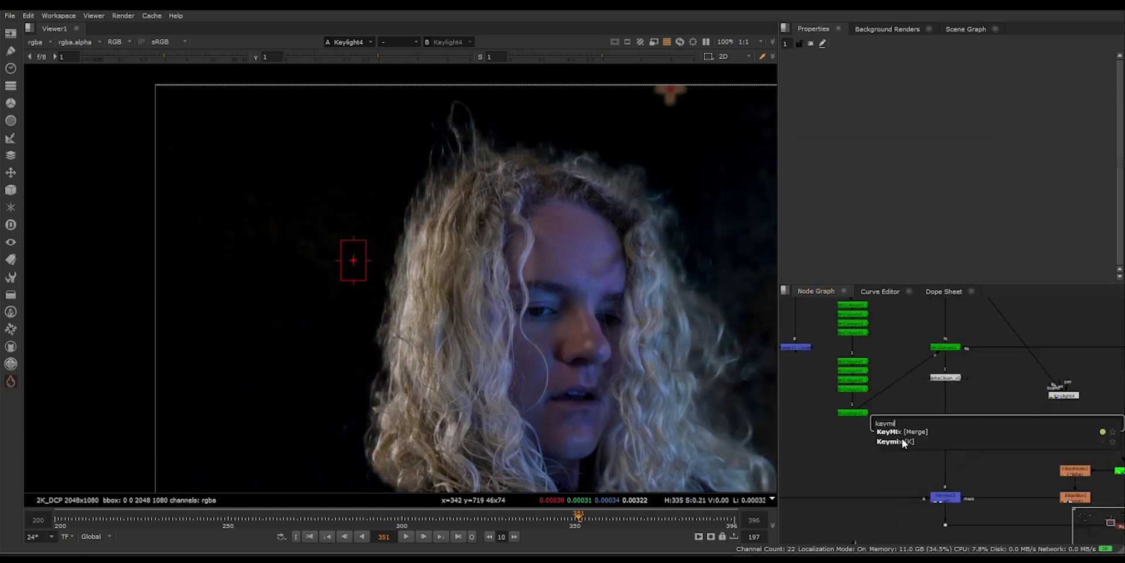
{"action": "left_click", "coordinate": [907, 434]}
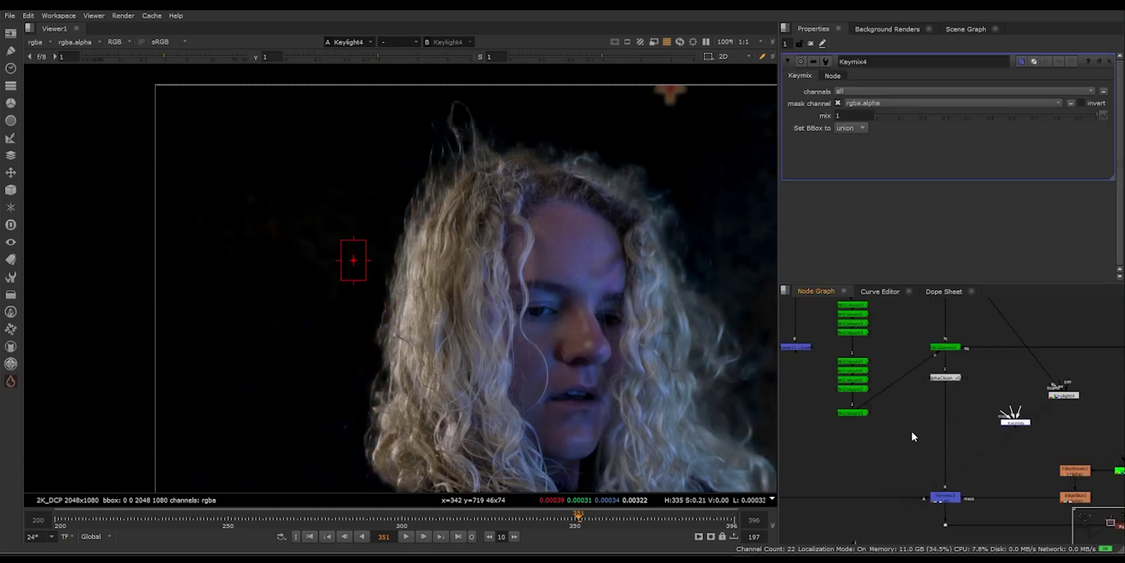
{"action": "left_click_drag", "start_coordinate": [1018, 427], "coordinate": [938, 439]}
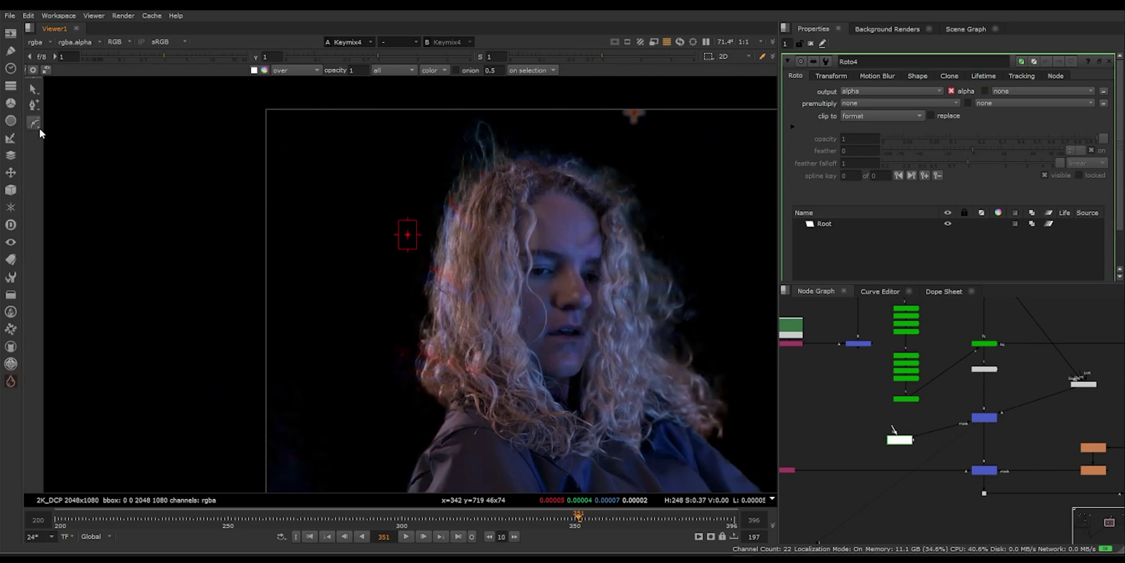
Draw a rectangle over the hair's left edge in the Roto node that masks the new Keymix.
{"action": "left_click", "coordinate": [34, 122]}
{"action": "left_click", "coordinate": [64, 175]}
{"action": "left_click_drag", "start_coordinate": [424, 261], "coordinate": [515, 421]}
{"action": "key", "text": "q"}
View the full composite and inspect the left hair edge against the warehouse background.
{"action": "middle_click_drag", "start_coordinate": [988, 470], "coordinate": [867, 401]}
{"action": "left_click", "coordinate": [924, 443]}
{"action": "key", "text": "1"}
{"action": "scroll", "coordinate": [943, 466], "scroll_direction": "down", "scroll_amount": 3}
{"action": "middle_click_drag", "start_coordinate": [1102, 409], "coordinate": [980, 398]}
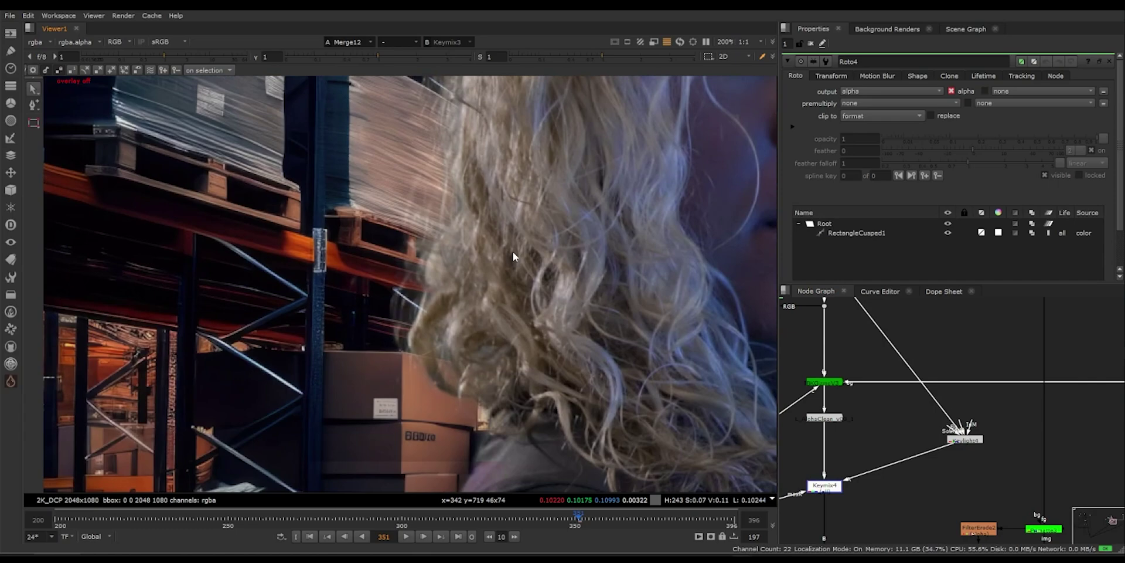
{"action": "scroll", "coordinate": [508, 266], "scroll_direction": "down", "scroll_amount": 2}
{"action": "scroll", "coordinate": [457, 340], "scroll_direction": "down", "scroll_amount": 2}
{"action": "middle_click_drag", "start_coordinate": [481, 287], "coordinate": [536, 451]}
{"action": "scroll", "coordinate": [553, 245], "scroll_direction": "up", "scroll_amount": 4}
{"action": "scroll", "coordinate": [553, 245], "scroll_direction": "down", "scroll_amount": 2}
Set the Keylight's Clip Black to 0.1 while viewing its alpha.
{"action": "left_click", "coordinate": [961, 438]}
{"action": "key", "text": "1"}
{"action": "key", "text": "a"}
{"action": "scroll", "coordinate": [528, 339], "scroll_direction": "down", "scroll_amount": 8}
{"action": "double_click", "coordinate": [961, 438]}
{"action": "left_click", "coordinate": [883, 210]}
{"action": "key", "text": "Up"}
{"action": "key", "text": "Down"}
{"action": "key", "text": "Up"}
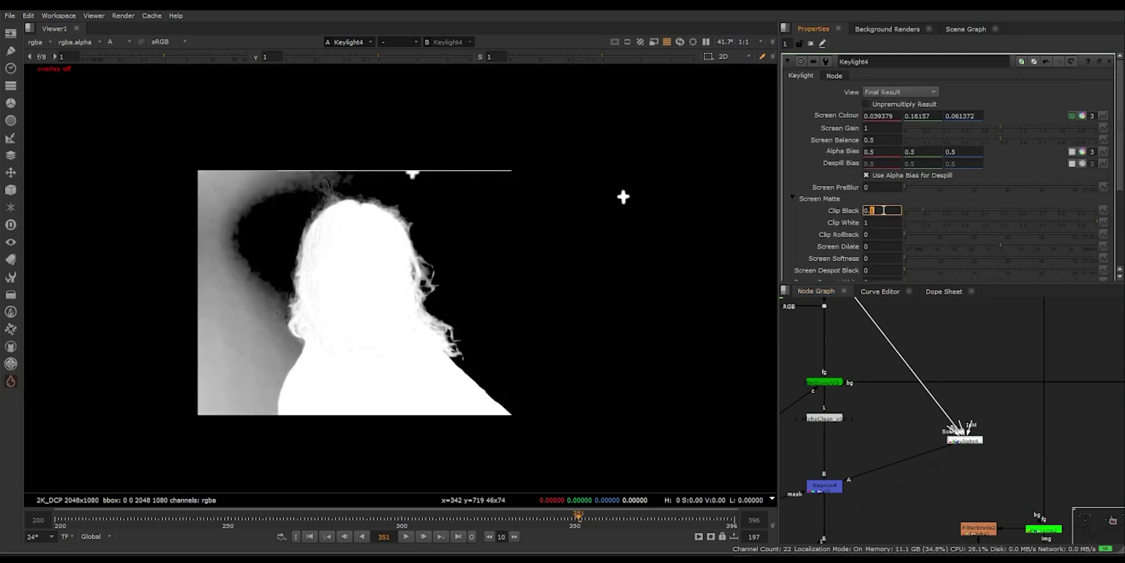
{"action": "key", "text": "a"}
Disable the Keymix that blends the Keylight edge in below the AlphaClean node.
{"action": "scroll", "coordinate": [352, 293], "scroll_direction": "up", "scroll_amount": 3}
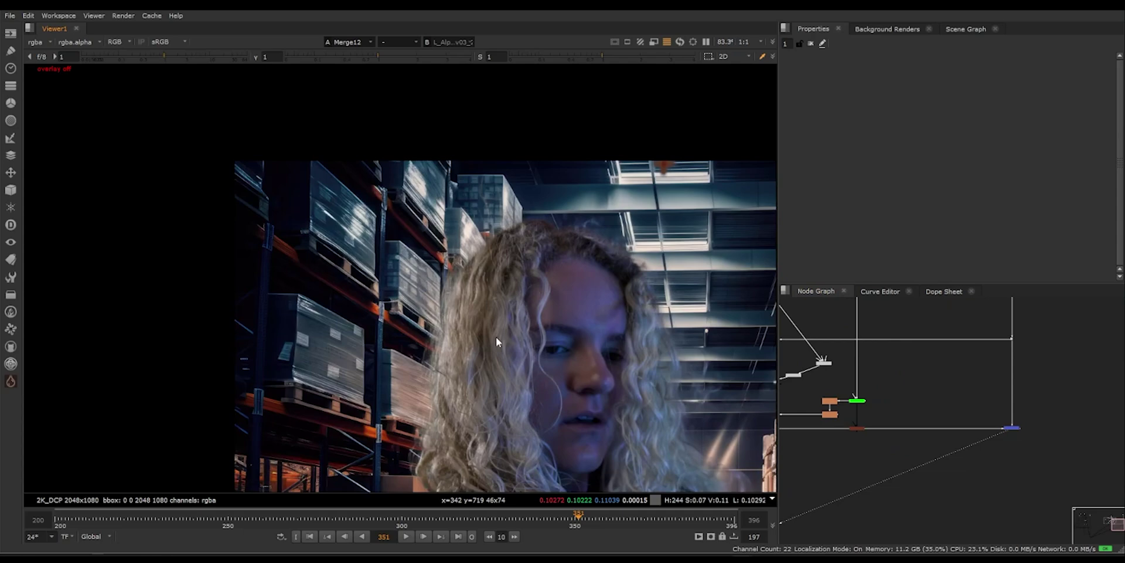
{"action": "middle_click_drag", "start_coordinate": [877, 368], "coordinate": [939, 397]}
{"action": "left_click", "coordinate": [828, 411]}
{"action": "key", "text": "d"}
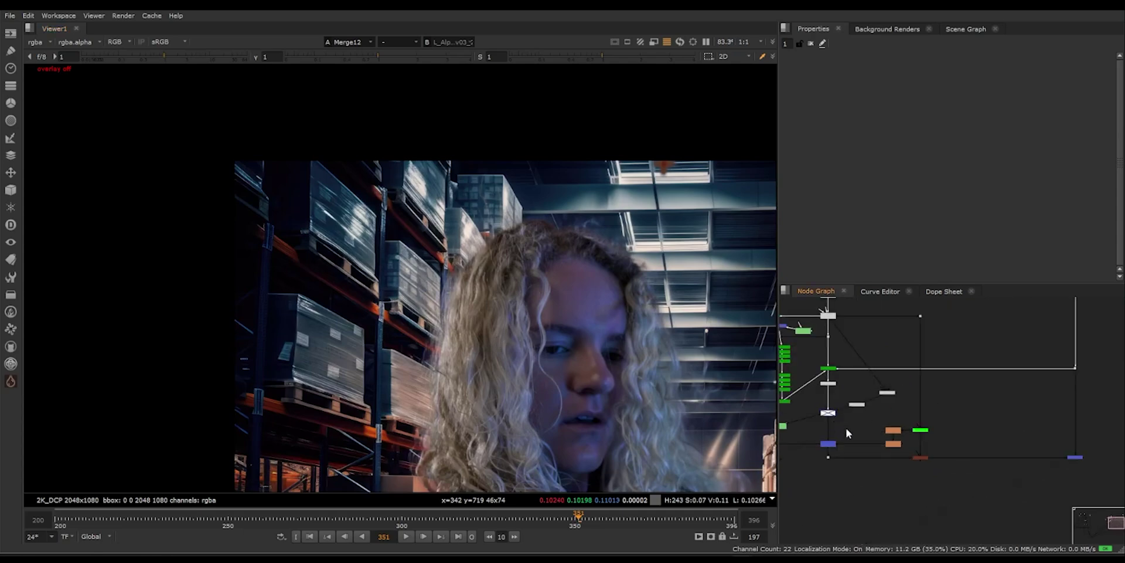
Examine the despilled plate and the clean plate from the last node of the IBKColour stack at full frame.
{"action": "scroll", "coordinate": [1073, 311], "scroll_direction": "down", "scroll_amount": 1}
{"action": "middle_click_drag", "start_coordinate": [1076, 308], "coordinate": [1067, 401]}
{"action": "scroll", "coordinate": [831, 437], "scroll_direction": "up", "scroll_amount": 4}
{"action": "middle_click_drag", "start_coordinate": [831, 437], "coordinate": [982, 349]}
{"action": "scroll", "coordinate": [982, 349], "scroll_direction": "down", "scroll_amount": 2}
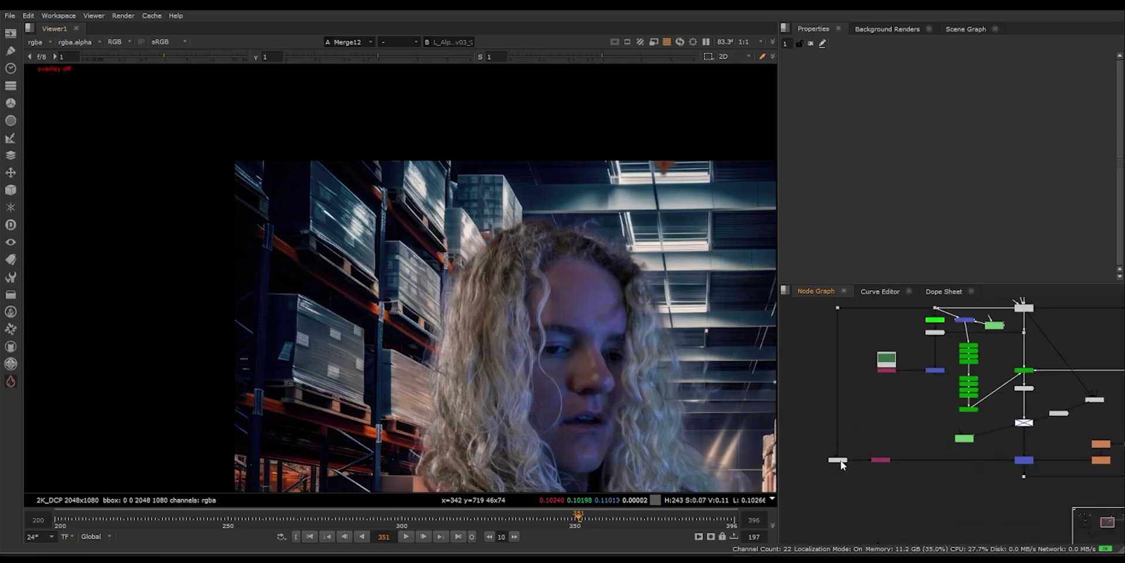
{"action": "left_click", "coordinate": [840, 461]}
{"action": "key", "text": "1"}
{"action": "middle_click_drag", "start_coordinate": [926, 490], "coordinate": [935, 459]}
{"action": "scroll", "coordinate": [942, 450], "scroll_direction": "down", "scroll_amount": 1}
{"action": "left_click", "coordinate": [971, 391]}
{"action": "key", "text": "1"}
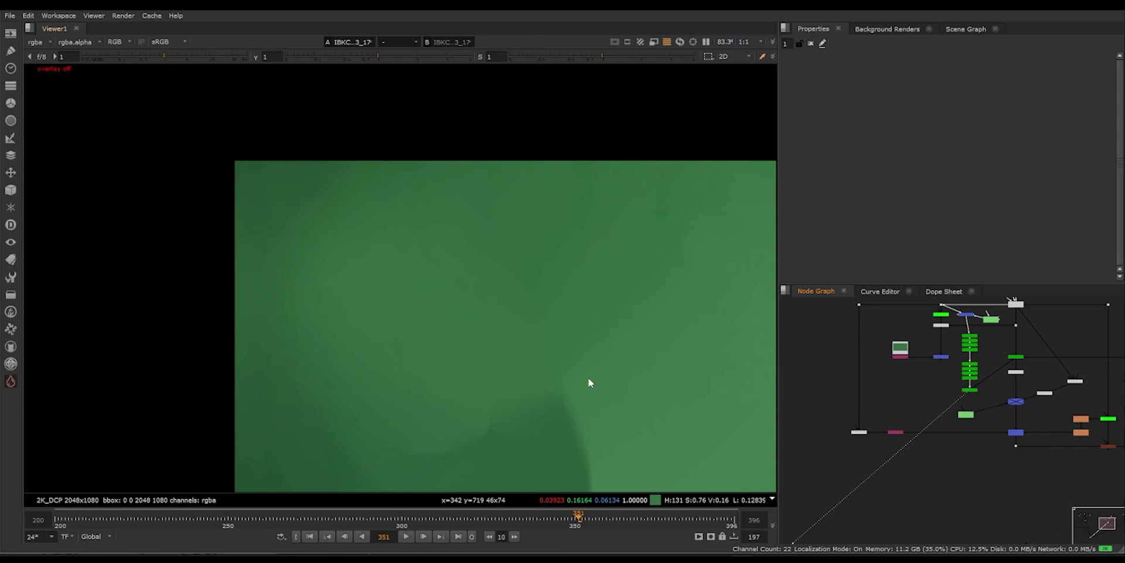
{"action": "key", "text": "f"}
{"action": "scroll", "coordinate": [882, 458], "scroll_direction": "up", "scroll_amount": 2}
Duplicate the Despill node, connect the copy to the last IBKColour node, and compare it with the original despilled plate.
{"action": "left_click", "coordinate": [849, 420]}
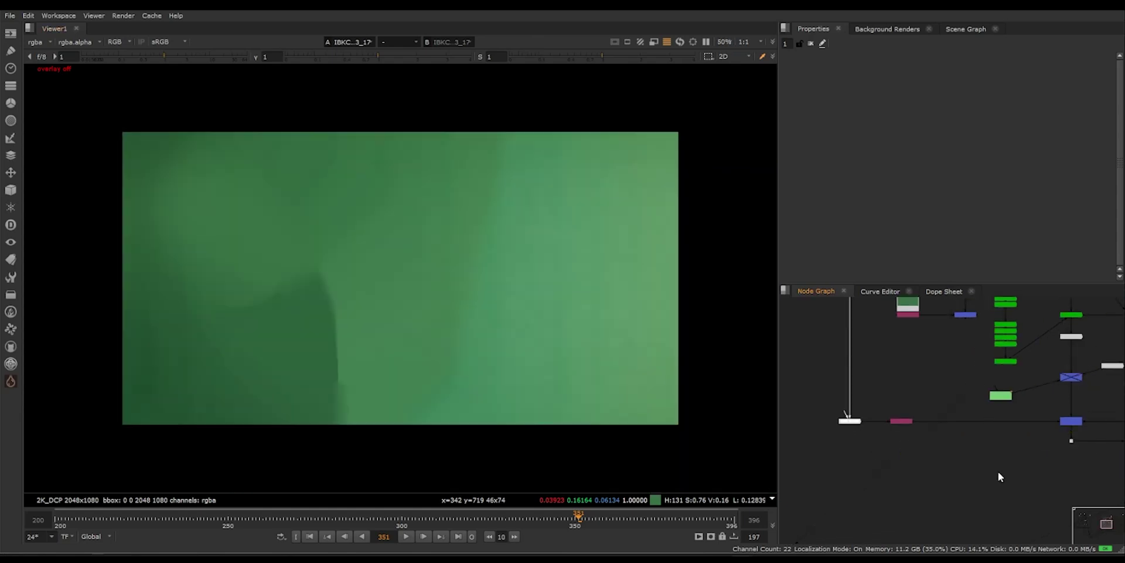
{"action": "left_click_drag", "start_coordinate": [996, 445], "coordinate": [1009, 366]}
{"action": "left_click_drag", "start_coordinate": [992, 449], "coordinate": [951, 361]}
{"action": "key", "text": "1"}
{"action": "left_click", "coordinate": [849, 421]}
{"action": "key", "text": "1"}
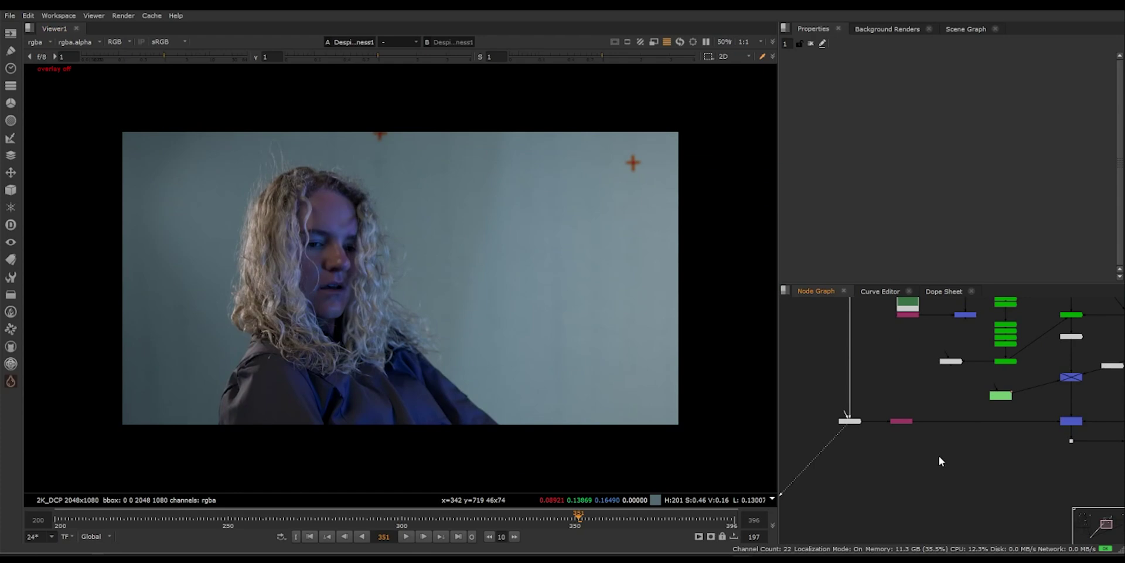
Divide the despilled plate by the despilled clean plate with a Merge, and move the final background merge and its dot down for space.
{"action": "key", "text": "m"}
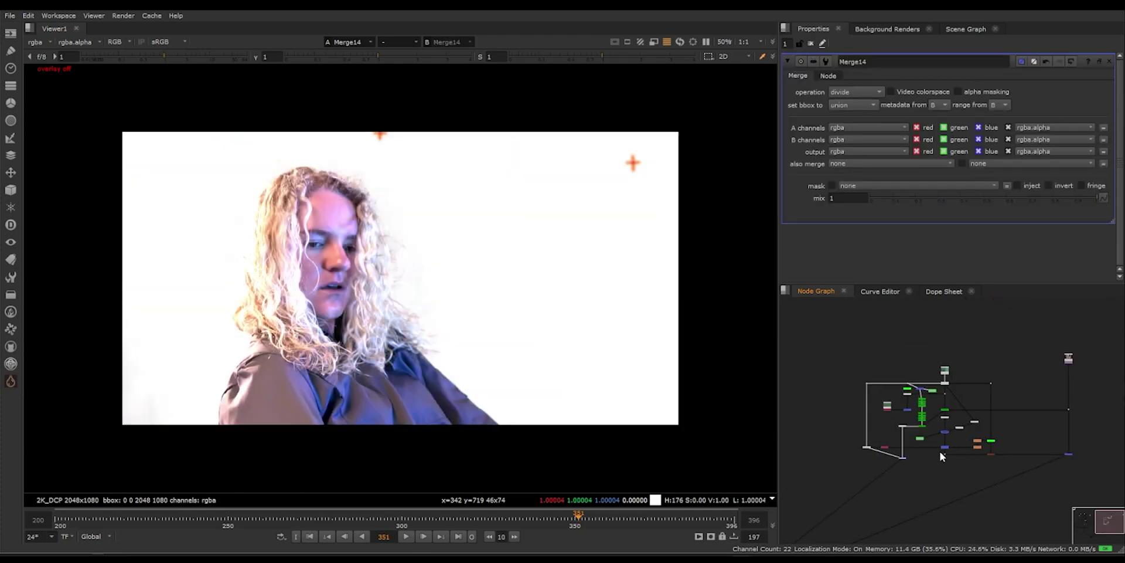
{"action": "left_click_drag", "start_coordinate": [1070, 455], "coordinate": [1068, 527]}
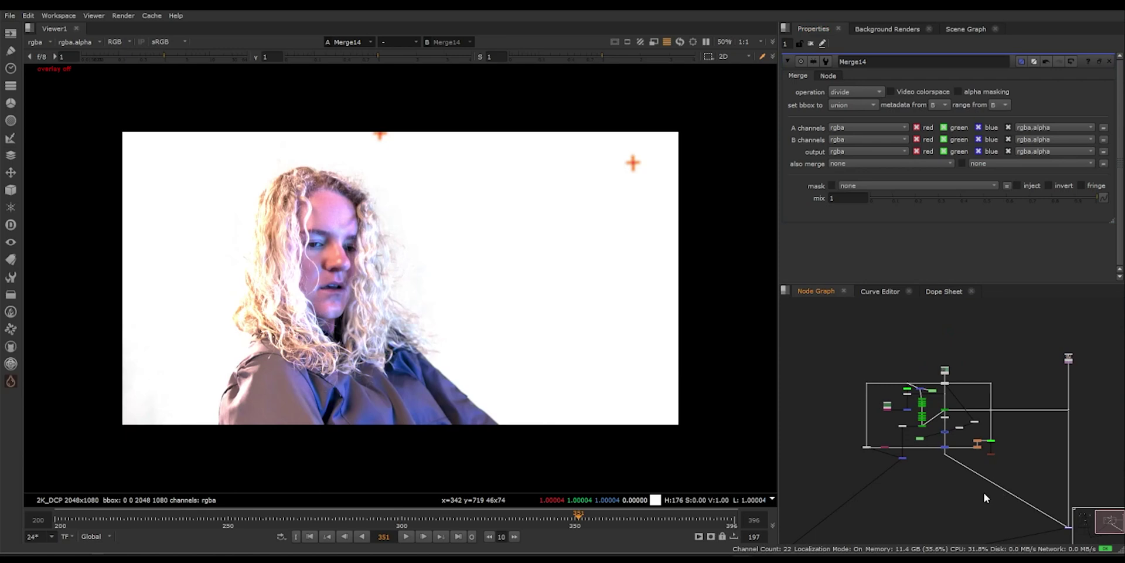
{"action": "left_click_drag", "start_coordinate": [945, 454], "coordinate": [945, 468]}
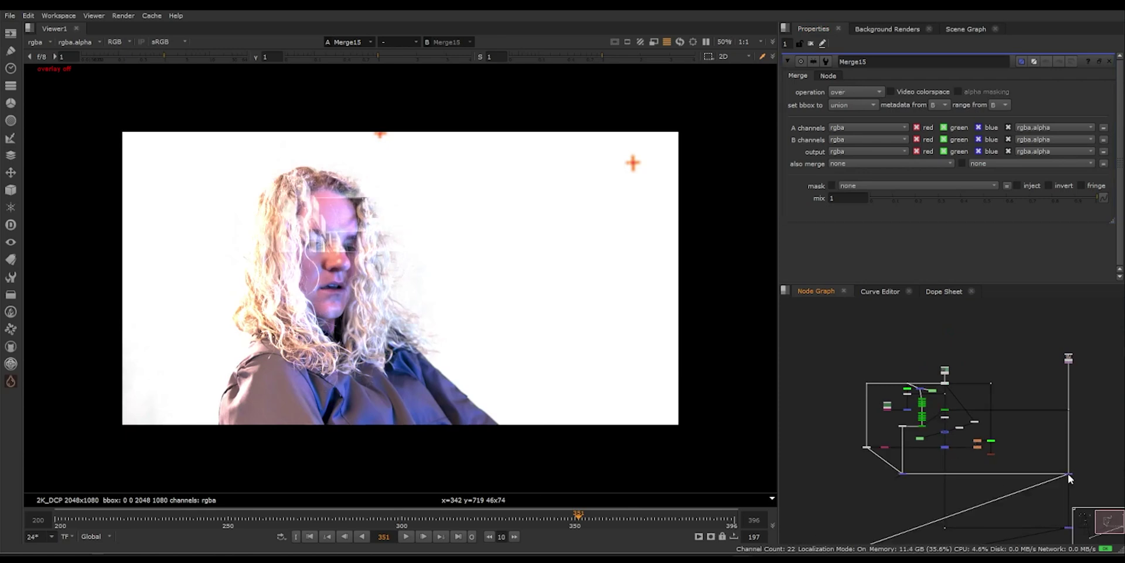
Merge the divided result onto the background branch with the multiply operation and insert a Grade between the two merges.
{"action": "left_click", "coordinate": [1068, 475]}
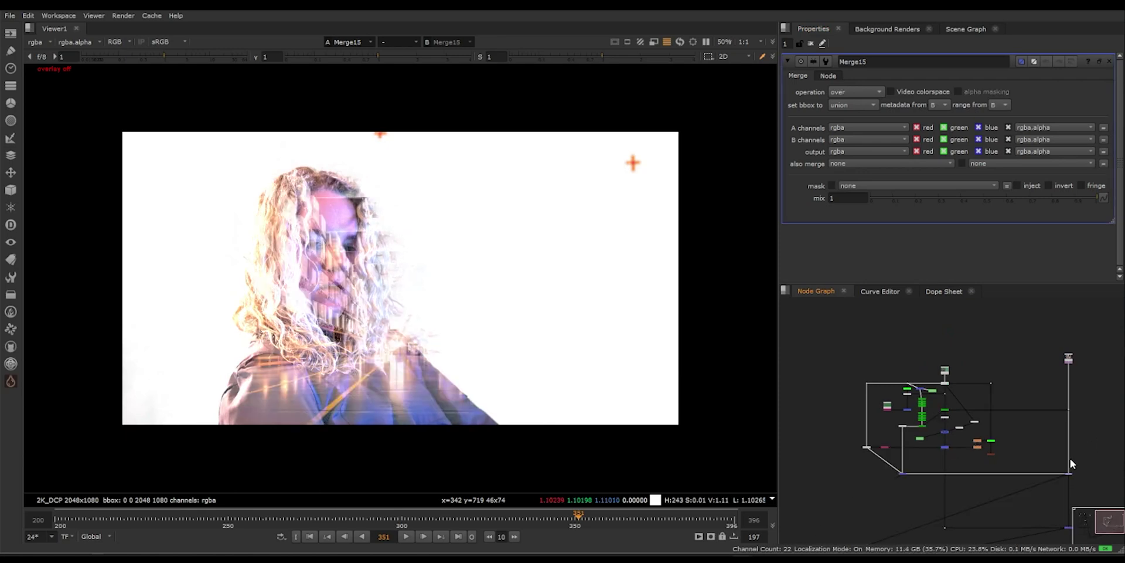
{"action": "left_click", "coordinate": [866, 92]}
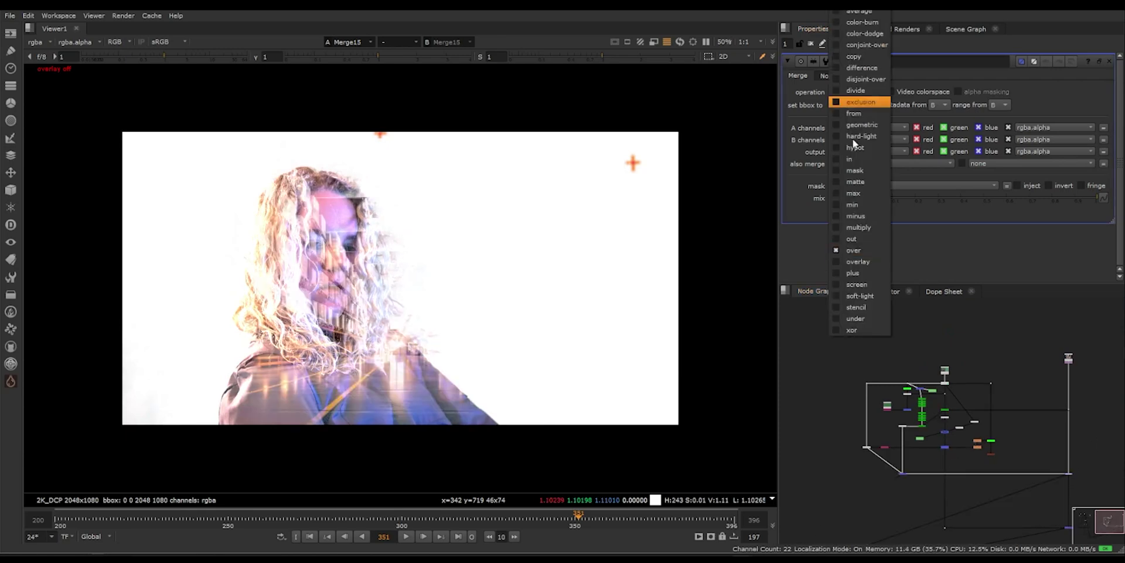
{"action": "left_click", "coordinate": [871, 230]}
{"action": "scroll", "coordinate": [328, 274], "scroll_direction": "up", "scroll_amount": 3}
{"action": "scroll", "coordinate": [535, 305], "scroll_direction": "down", "scroll_amount": 1}
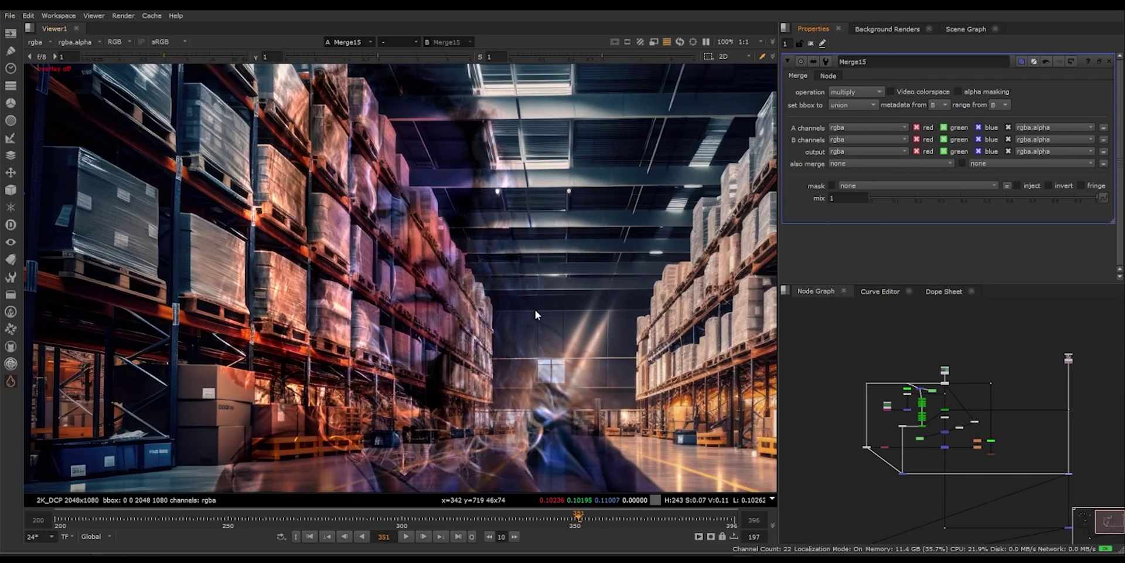
{"action": "scroll", "coordinate": [903, 479], "scroll_direction": "up", "scroll_amount": 4}
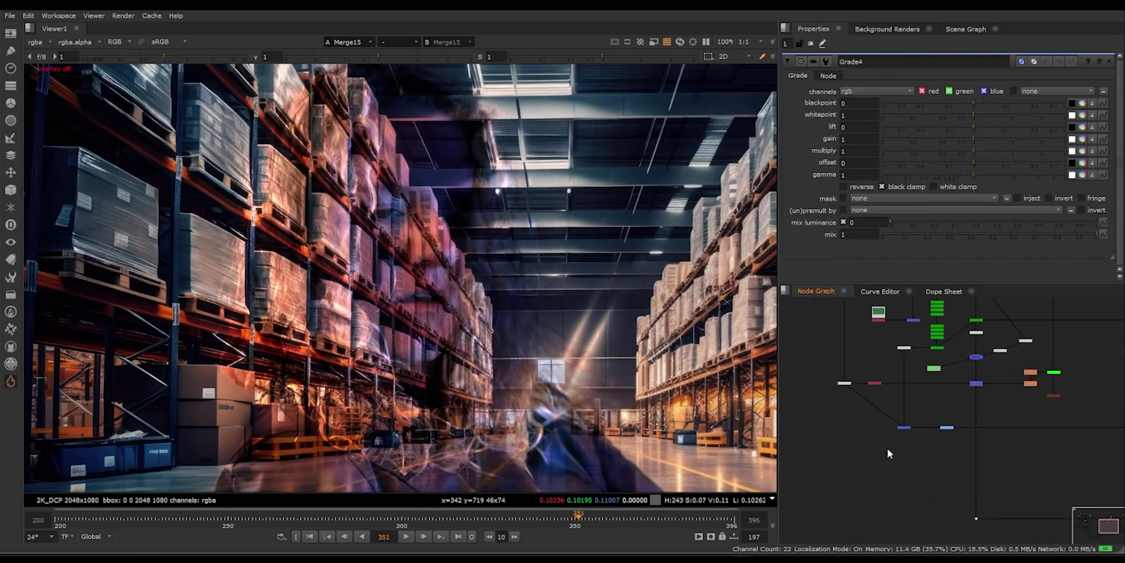
Create a second Merge set to minus that subtracts the despilled clean plate from the despilled plate, and view it.
{"action": "middle_click_drag", "start_coordinate": [887, 448], "coordinate": [897, 450]}
{"action": "left_click", "coordinate": [884, 460]}
{"action": "key", "text": "m"}
{"action": "scroll", "coordinate": [886, 458], "scroll_direction": "up", "scroll_amount": 2}
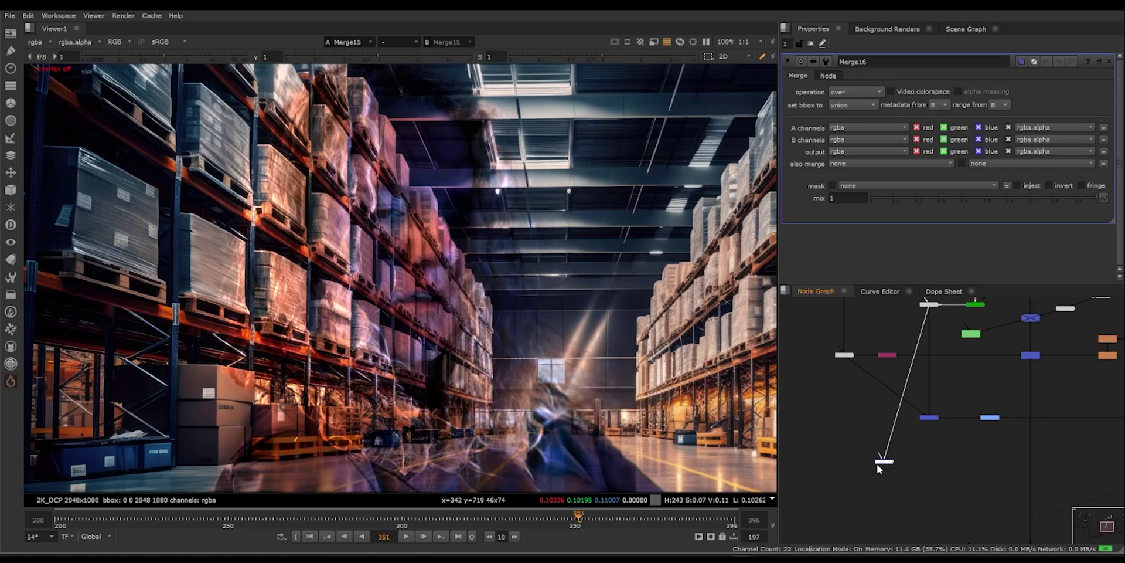
{"action": "scroll", "coordinate": [887, 458], "scroll_direction": "up", "scroll_amount": 3}
{"action": "key", "text": "1"}
{"action": "left_click", "coordinate": [856, 92]}
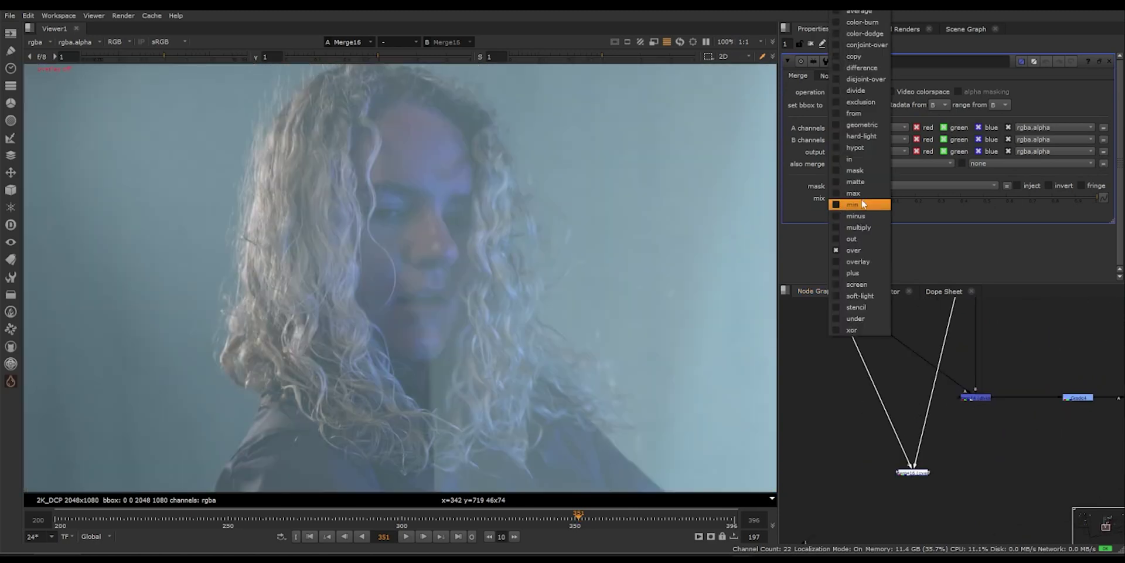
{"action": "left_click", "coordinate": [855, 216]}
{"action": "scroll", "coordinate": [1047, 429], "scroll_direction": "down", "scroll_amount": 3}
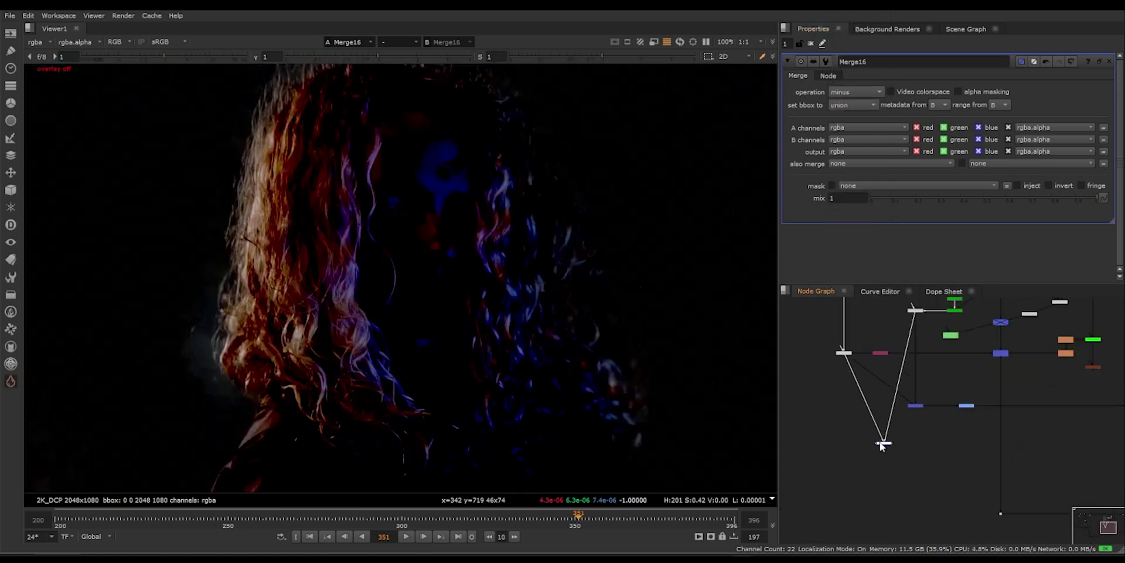
Add a Merge set to plus below the multiply merge on the background branch, fed by the minus result.
{"action": "middle_click_drag", "start_coordinate": [1024, 459], "coordinate": [885, 437]}
{"action": "left_click", "coordinate": [1048, 430]}
{"action": "key", "text": "m"}
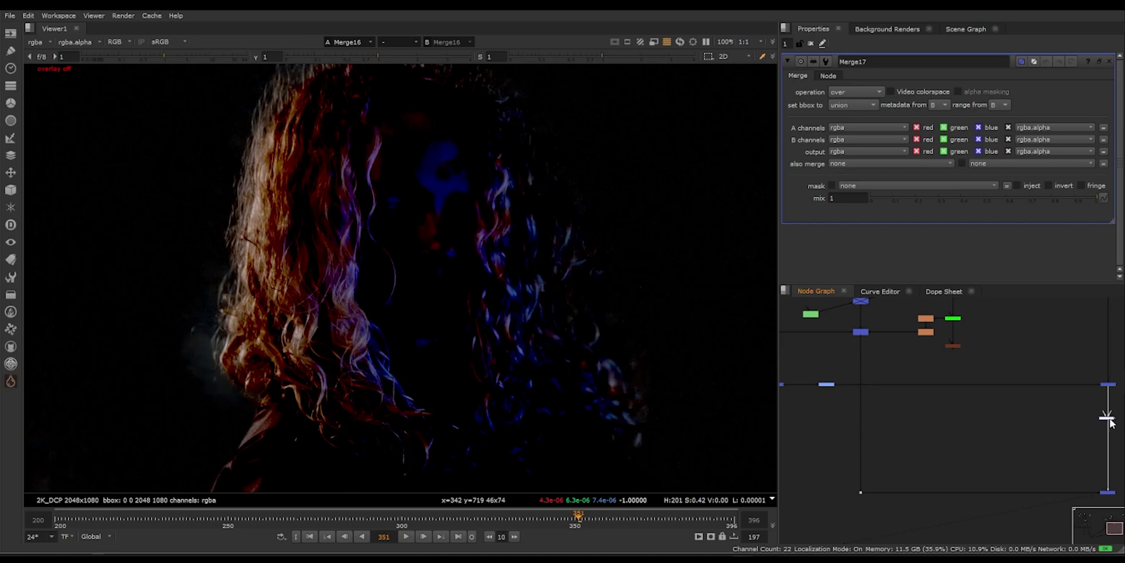
{"action": "left_click", "coordinate": [850, 256]}
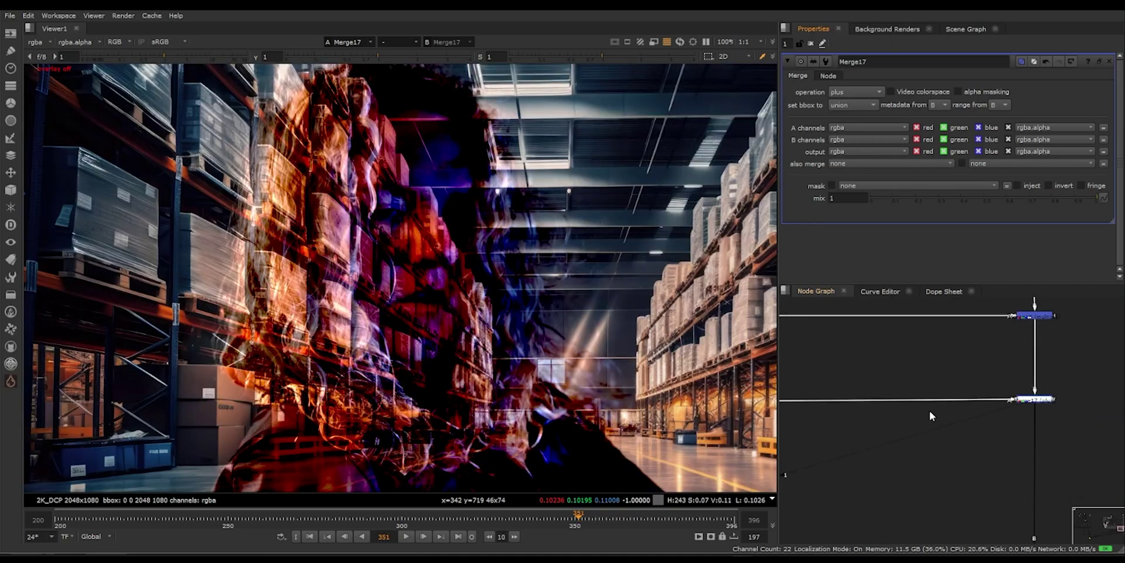
Insert a Grade between the minus merge and the plus merge, positioned close to the plus merge.
{"action": "left_click", "coordinate": [933, 433]}
{"action": "key", "text": "g"}
{"action": "left_click_drag", "start_coordinate": [934, 433], "coordinate": [897, 406]}
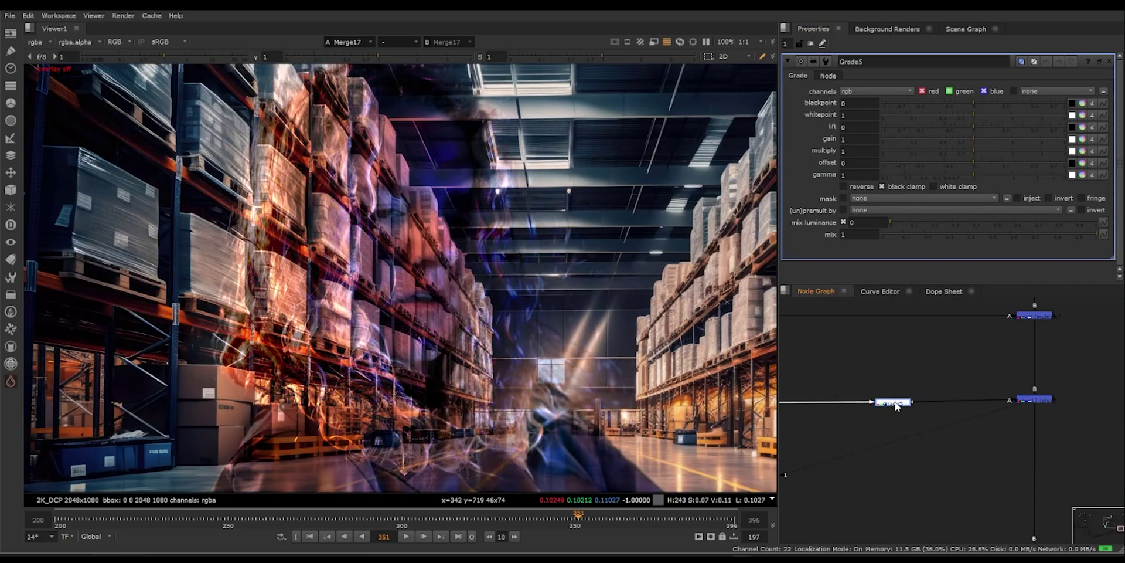
{"action": "scroll", "coordinate": [1035, 397], "scroll_direction": "down", "scroll_amount": 3}
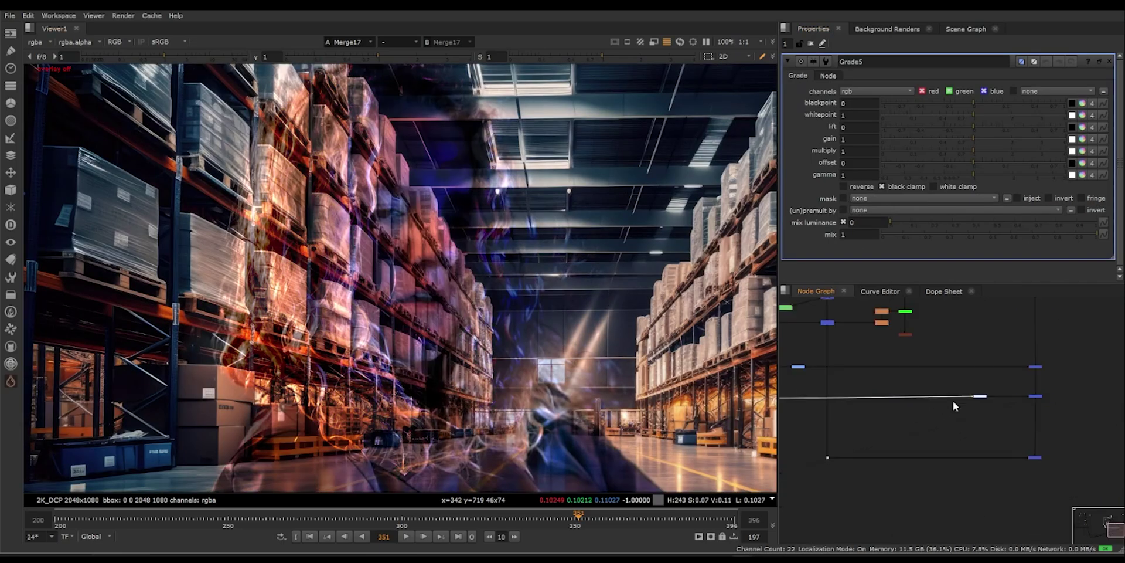
{"action": "scroll", "coordinate": [993, 452], "scroll_direction": "down", "scroll_amount": 1}
{"action": "scroll", "coordinate": [1013, 438], "scroll_direction": "up", "scroll_amount": 5}
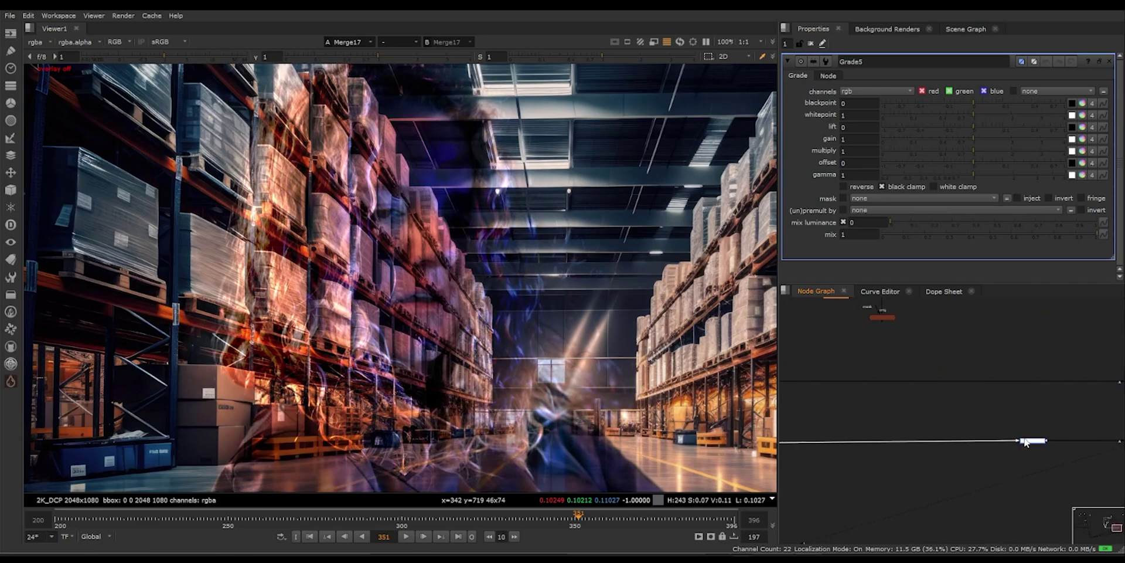
View the final composite merge and inspect the hair edges with both the multiply and plus merges active.
{"action": "scroll", "coordinate": [481, 203], "scroll_direction": "up", "scroll_amount": 2}
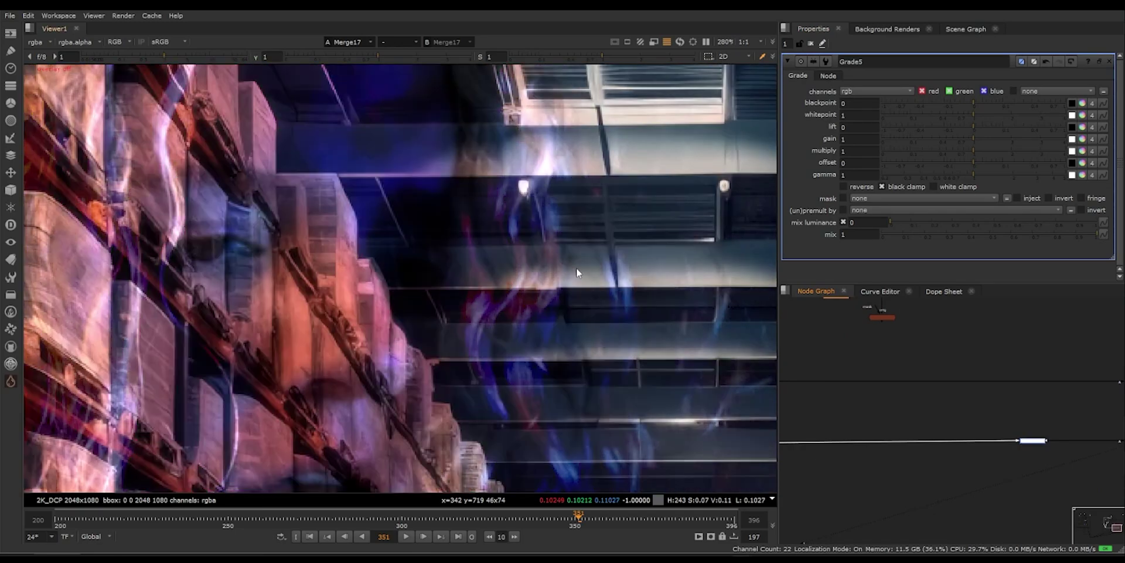
{"action": "scroll", "coordinate": [508, 305], "scroll_direction": "down", "scroll_amount": 2}
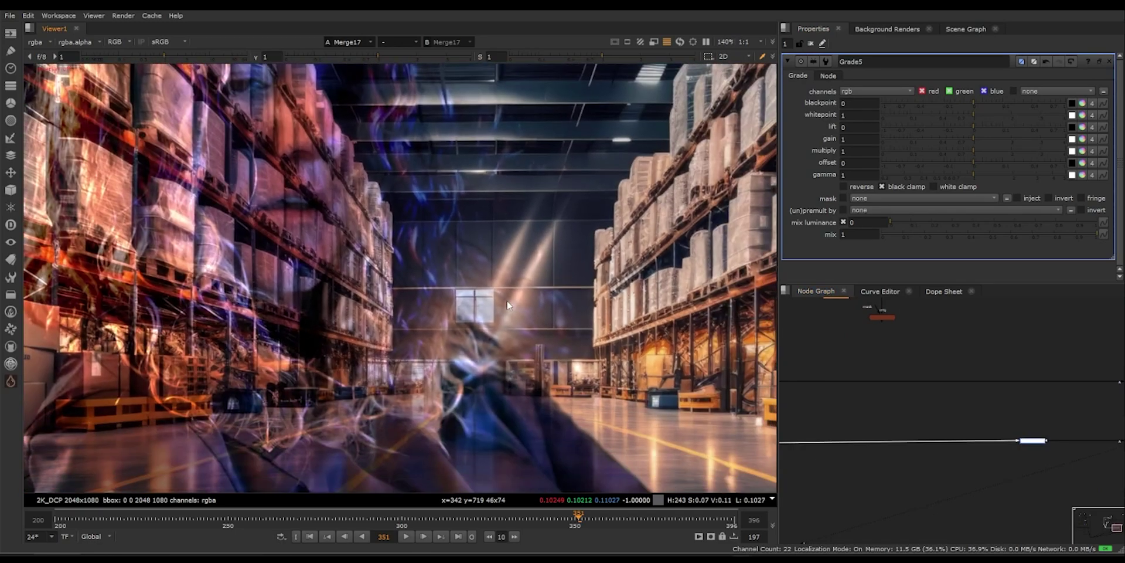
{"action": "middle_click_drag", "start_coordinate": [457, 321], "coordinate": [622, 434]}
{"action": "left_click", "coordinate": [909, 450]}
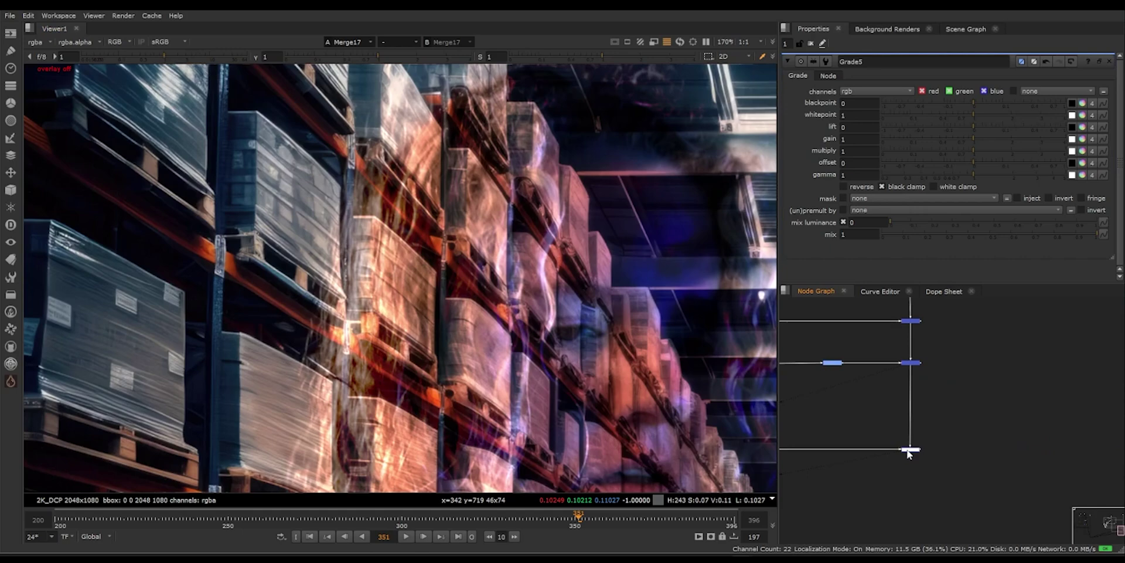
{"action": "key", "text": "1"}
{"action": "scroll", "coordinate": [428, 309], "scroll_direction": "down", "scroll_amount": 2}
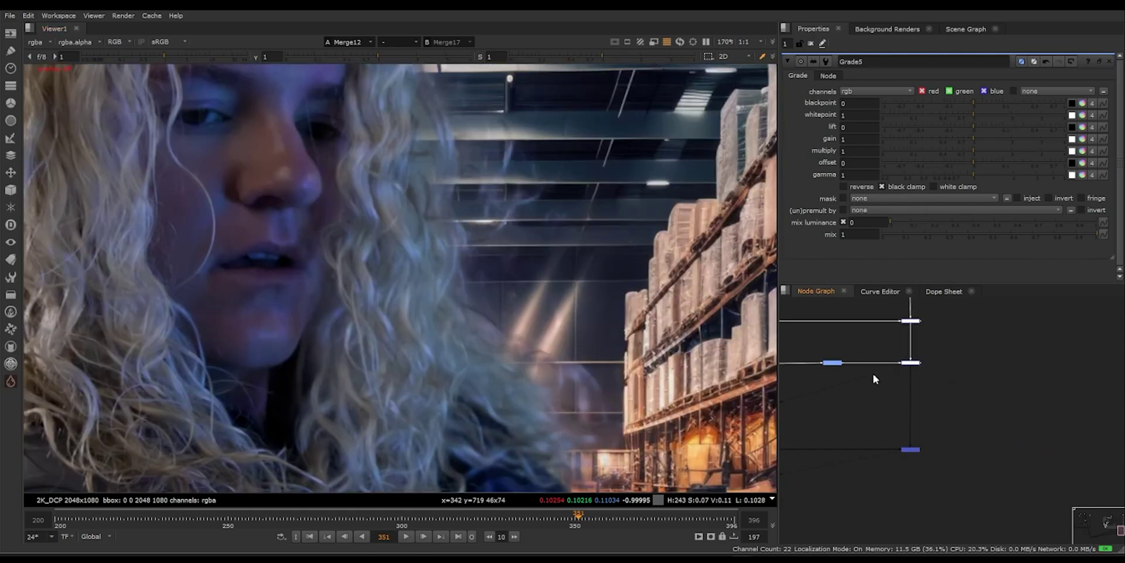
{"action": "scroll", "coordinate": [559, 327], "scroll_direction": "up", "scroll_amount": 4}
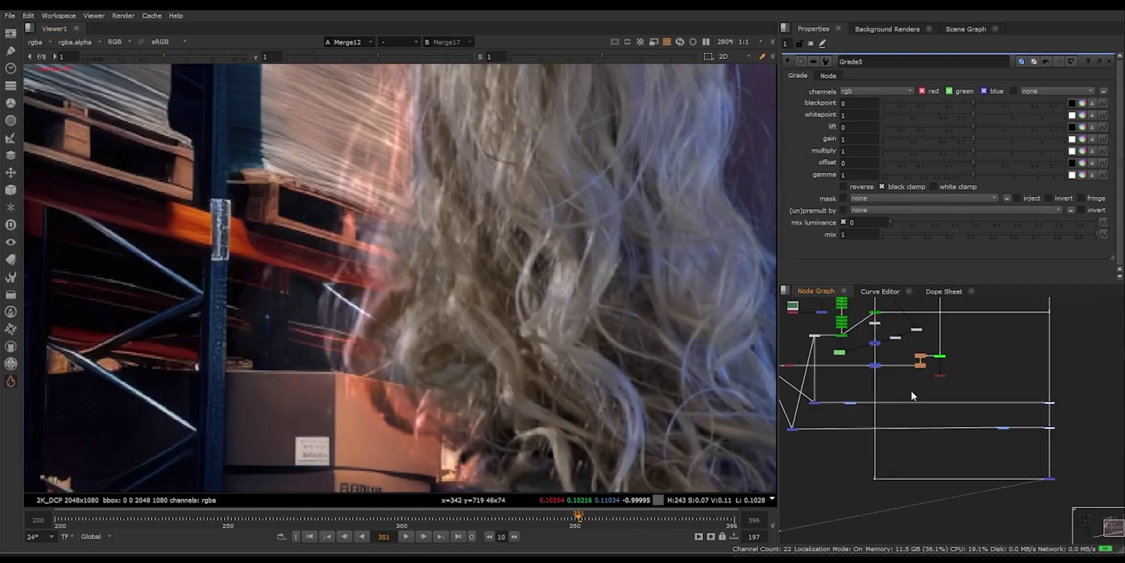
Toggle the multiply merge off and on to compare its effect on the left and right hair edges.
{"action": "left_click", "coordinate": [1049, 402]}
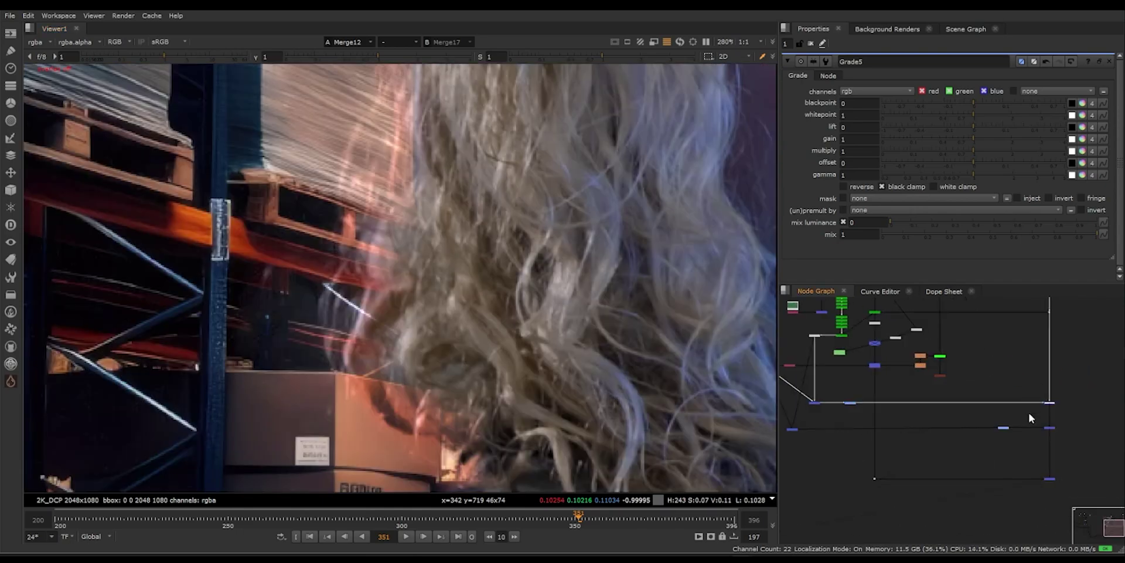
{"action": "key", "text": "1"}
{"action": "scroll", "coordinate": [466, 282], "scroll_direction": "down", "scroll_amount": 6}
{"action": "scroll", "coordinate": [492, 80], "scroll_direction": "up", "scroll_amount": 4}
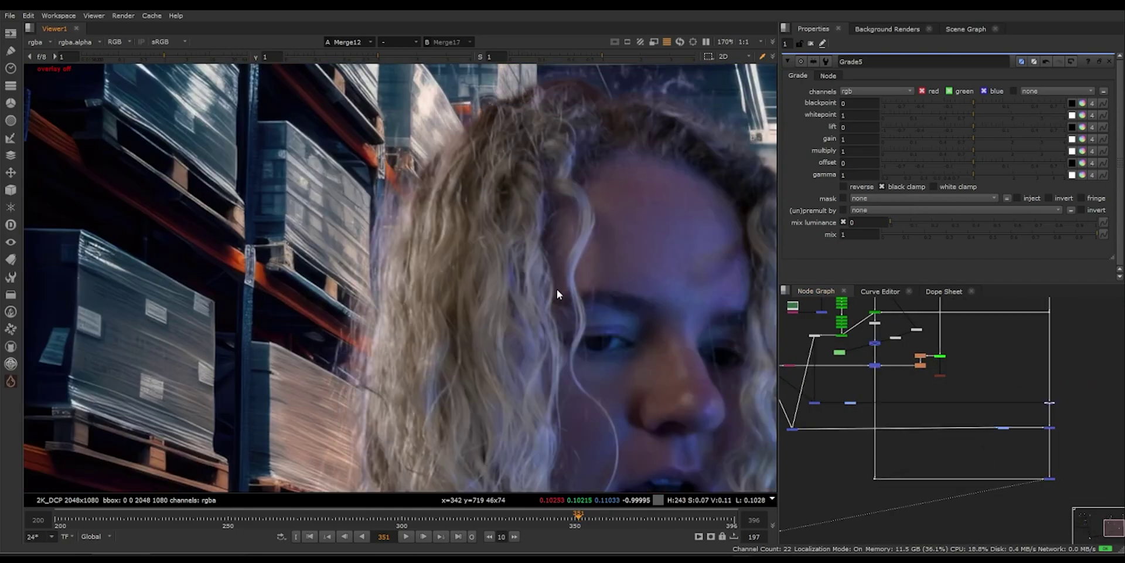
{"action": "scroll", "coordinate": [406, 307], "scroll_direction": "up", "scroll_amount": 5}
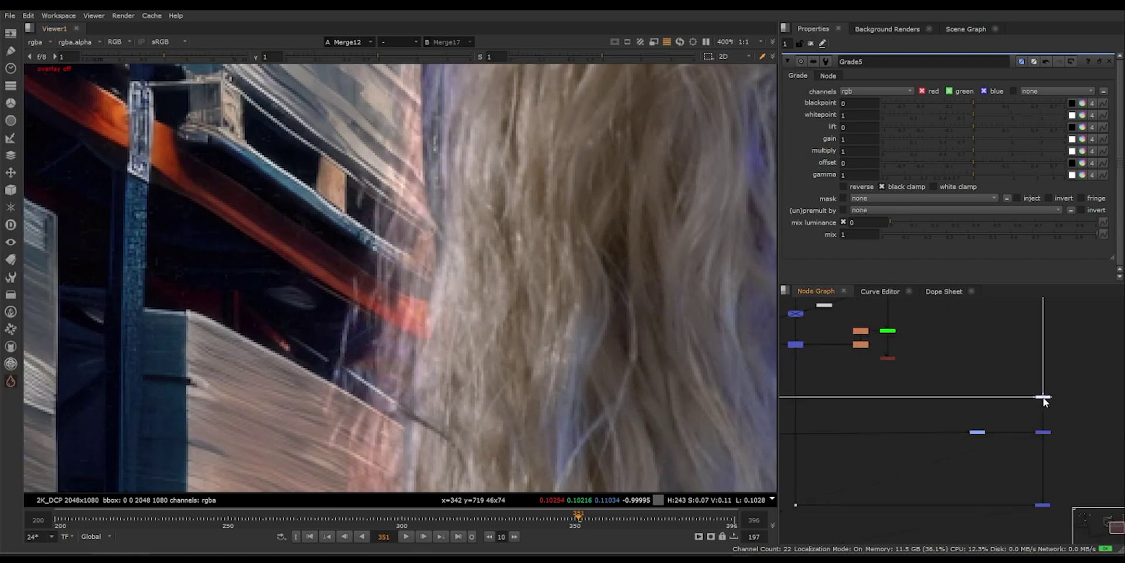
{"action": "scroll", "coordinate": [526, 302], "scroll_direction": "down", "scroll_amount": 4}
{"action": "scroll", "coordinate": [525, 302], "scroll_direction": "down", "scroll_amount": 3}
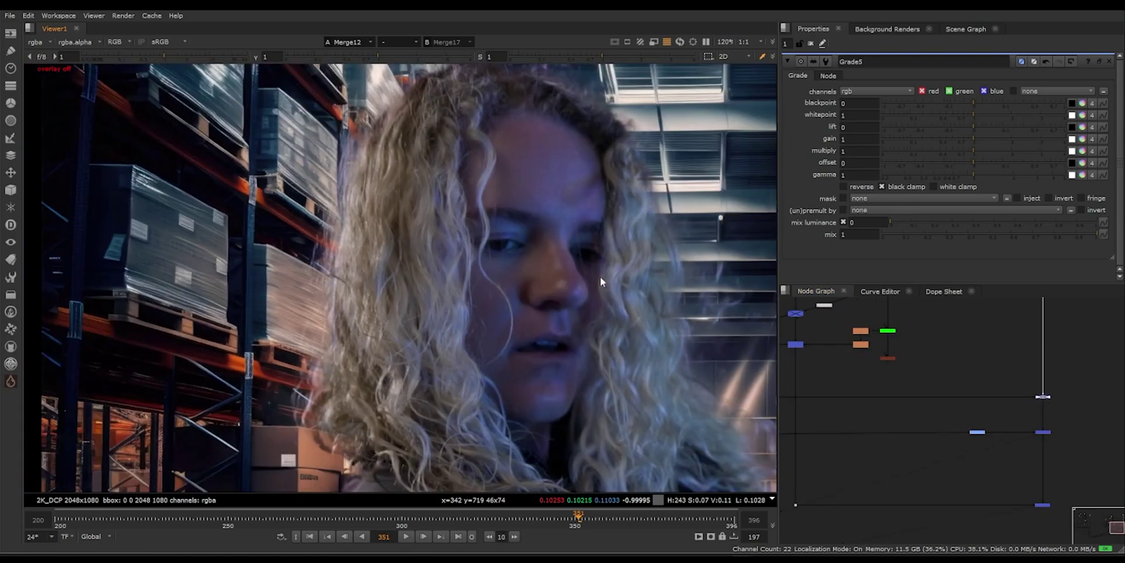
{"action": "scroll", "coordinate": [629, 407], "scroll_direction": "up", "scroll_amount": 4}
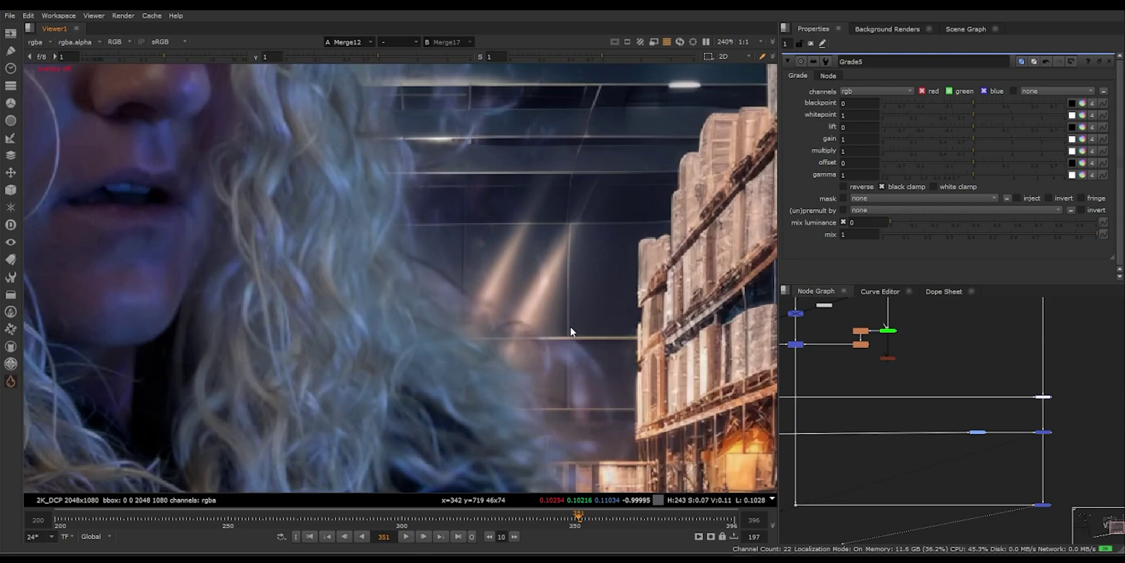
Toggle the plus merge off and on with the multiply merge disabled to compare fine hair detail against the warehouse.
{"action": "left_click", "coordinate": [1046, 433]}
{"action": "key", "text": "d"}
{"action": "key", "text": "d"}
{"action": "key", "text": "d"}
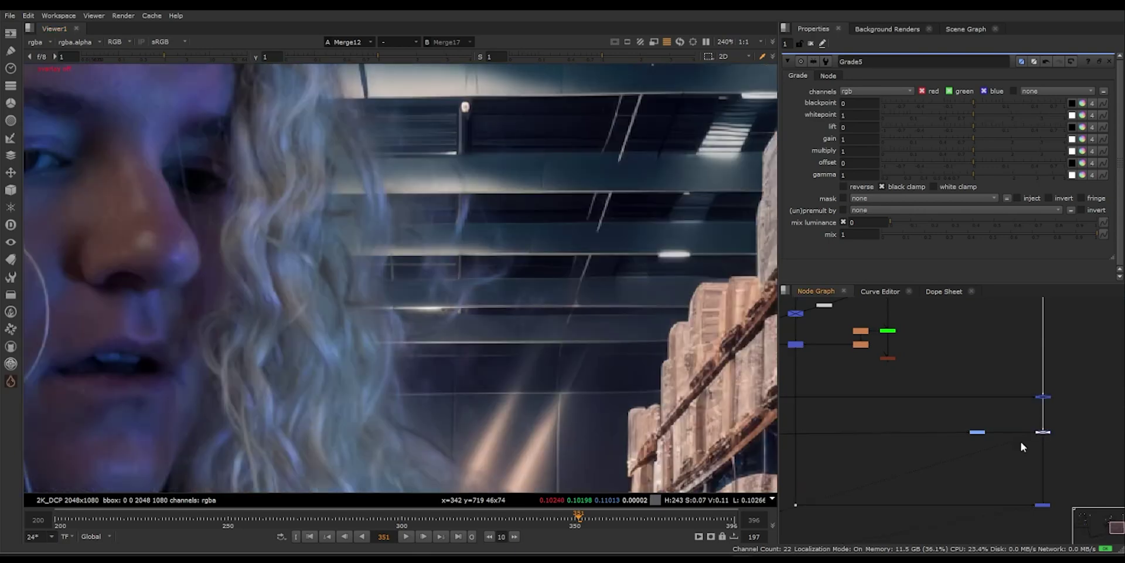
{"action": "scroll", "coordinate": [1046, 432], "scroll_direction": "up", "scroll_amount": 6}
{"action": "scroll", "coordinate": [1044, 443], "scroll_direction": "down", "scroll_amount": 5}
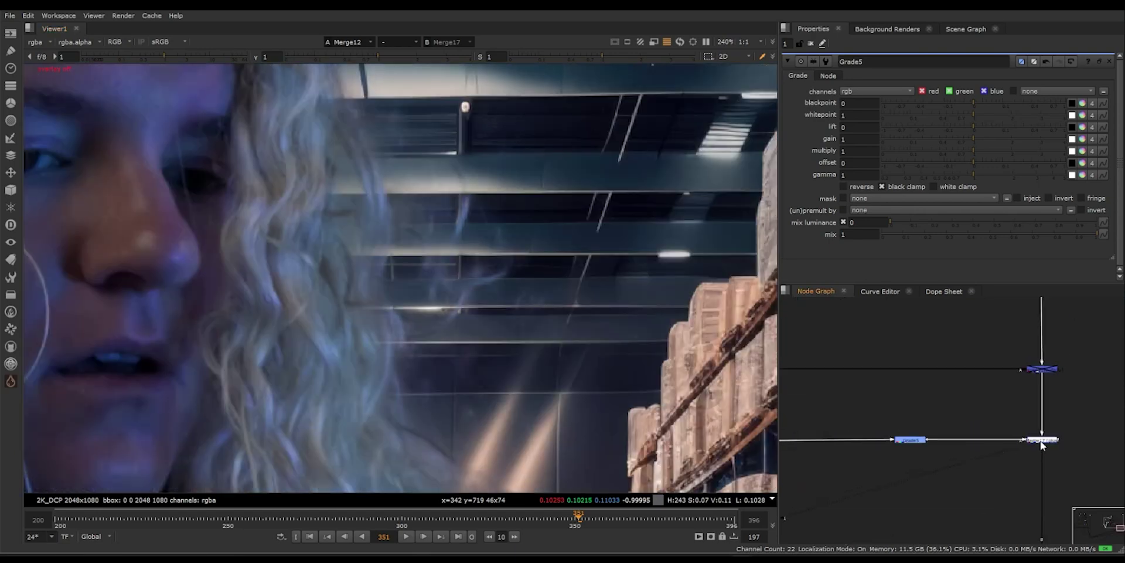
{"action": "left_click", "coordinate": [1043, 391]}
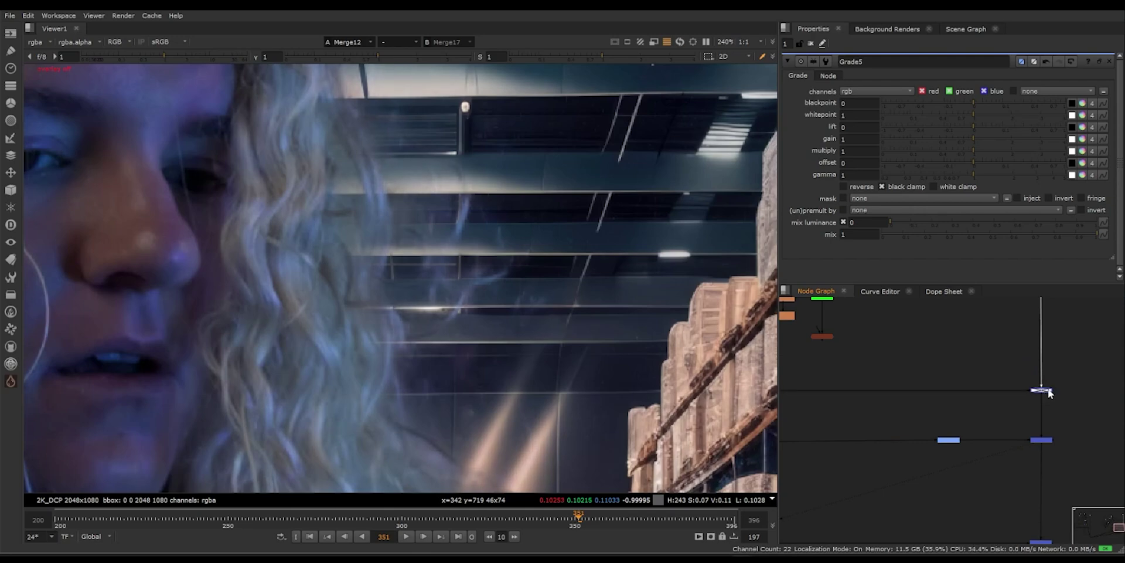
{"action": "scroll", "coordinate": [352, 221], "scroll_direction": "down", "scroll_amount": 4}
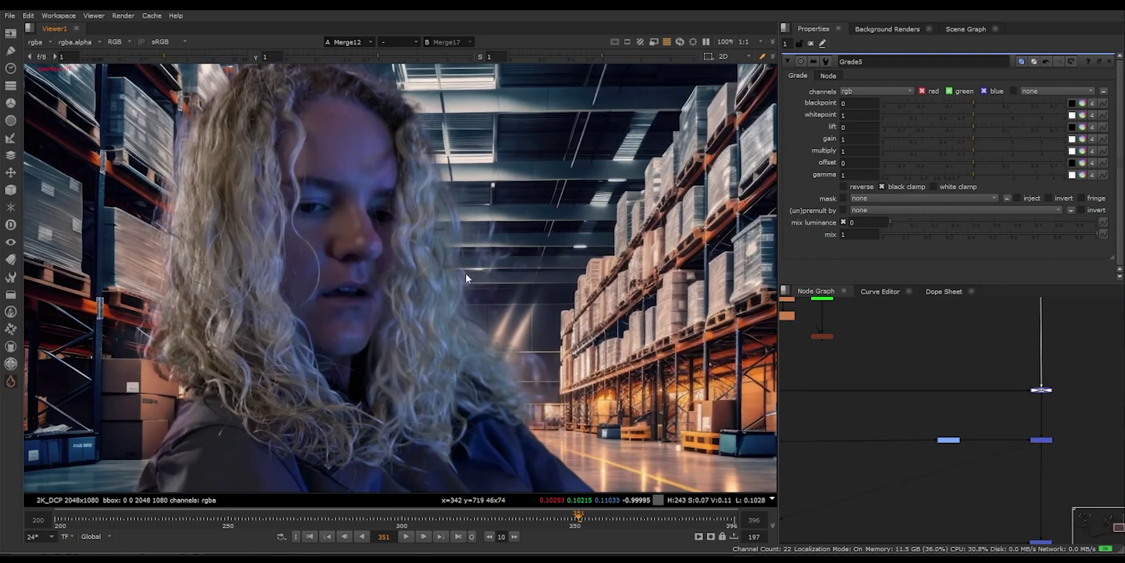
Toggle the plus merge off and on to examine its effect on the flyaway hairs above the head.
{"action": "scroll", "coordinate": [353, 307], "scroll_direction": "up", "scroll_amount": 3}
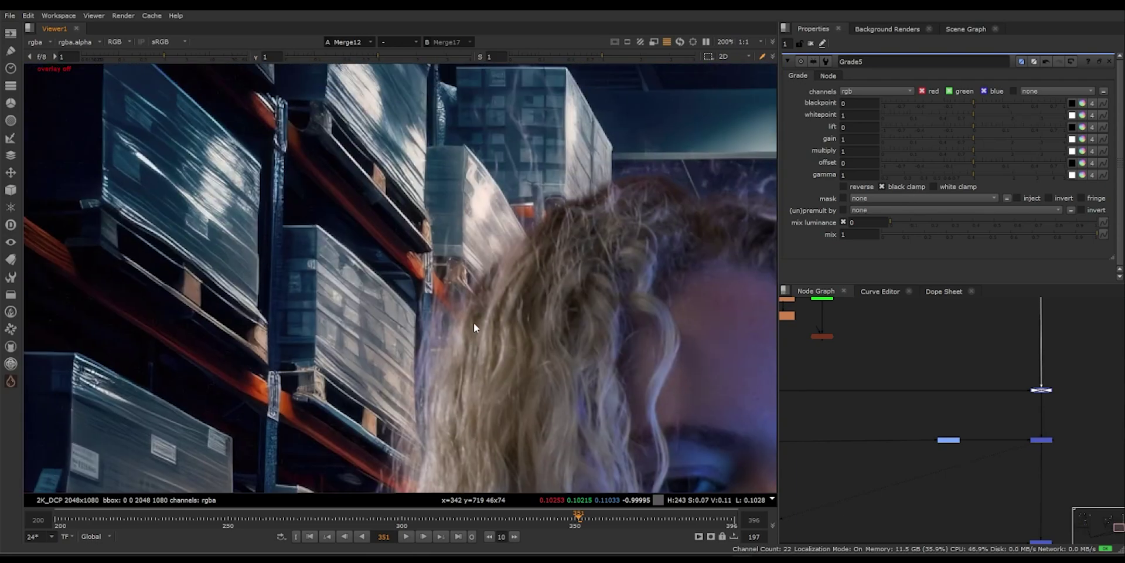
{"action": "scroll", "coordinate": [484, 296], "scroll_direction": "up", "scroll_amount": 1}
{"action": "left_click", "coordinate": [1042, 440]}
{"action": "scroll", "coordinate": [674, 272], "scroll_direction": "up", "scroll_amount": 3}
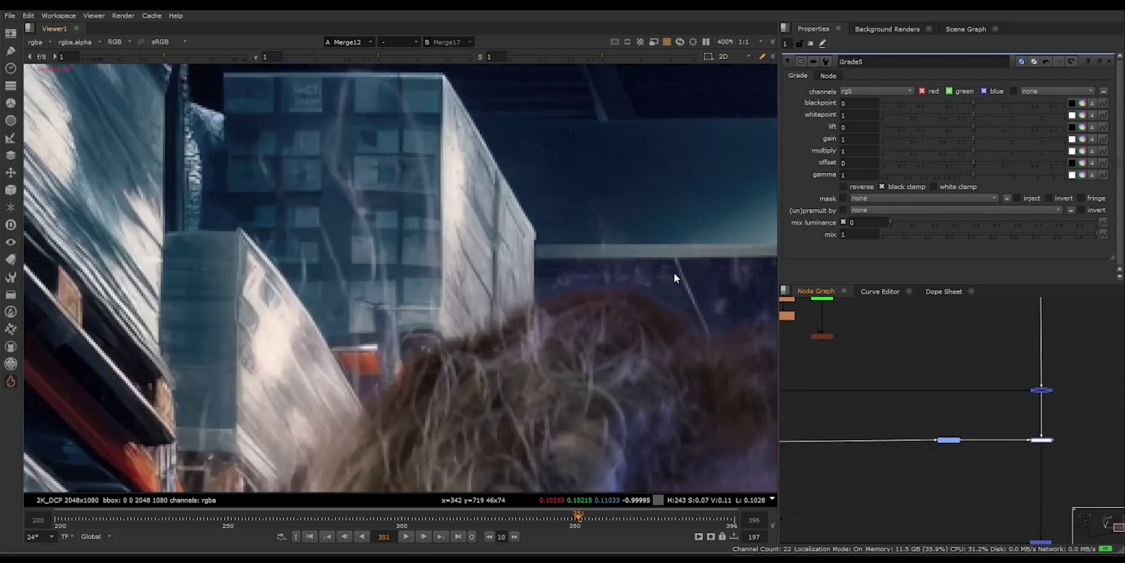
{"action": "scroll", "coordinate": [574, 277], "scroll_direction": "down", "scroll_amount": 3}
{"action": "key", "text": "d"}
{"action": "key", "text": "d"}
{"action": "key", "text": "d"}
{"action": "key", "text": "d"}
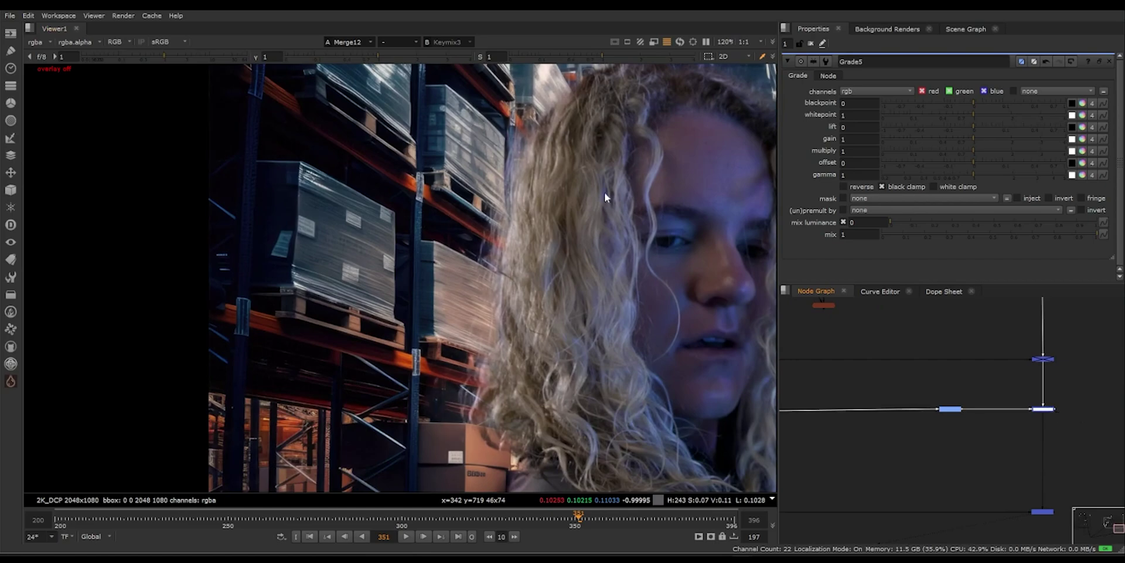
{"action": "scroll", "coordinate": [600, 267], "scroll_direction": "down", "scroll_amount": 3}
{"action": "scroll", "coordinate": [726, 340], "scroll_direction": "up", "scroll_amount": 3}
Add a Transform below the Reformat of the sharp warehouse background image.
{"action": "middle_click_drag", "start_coordinate": [727, 340], "coordinate": [522, 323]}
{"action": "scroll", "coordinate": [906, 395], "scroll_direction": "down", "scroll_amount": 4}
{"action": "middle_click_drag", "start_coordinate": [812, 325], "coordinate": [933, 388]}
{"action": "scroll", "coordinate": [946, 447], "scroll_direction": "up", "scroll_amount": 2}
{"action": "scroll", "coordinate": [933, 388], "scroll_direction": "up", "scroll_amount": 1}
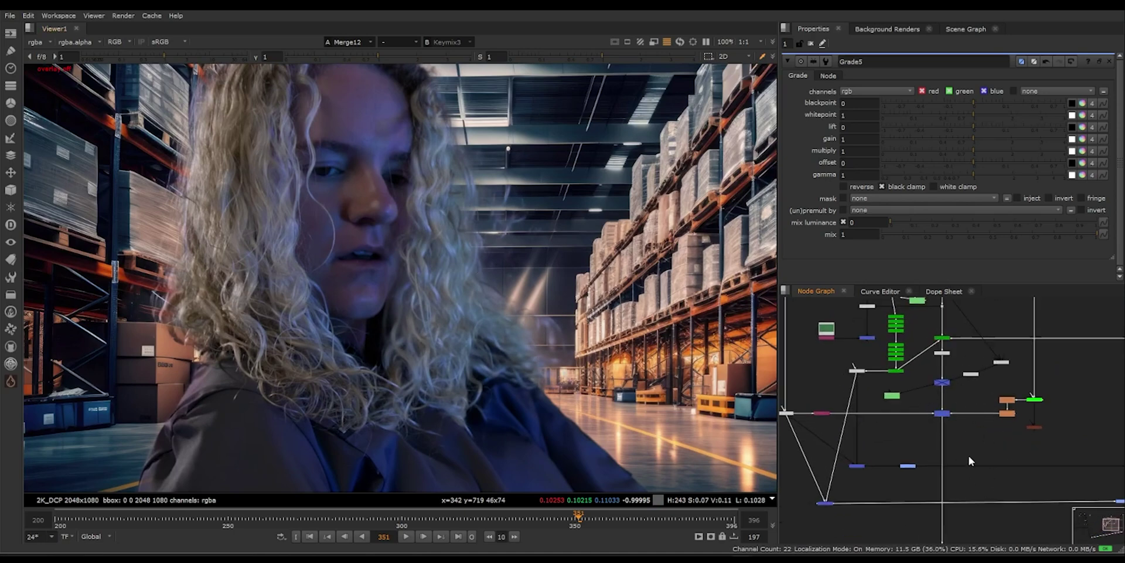
{"action": "scroll", "coordinate": [988, 437], "scroll_direction": "down", "scroll_amount": 3}
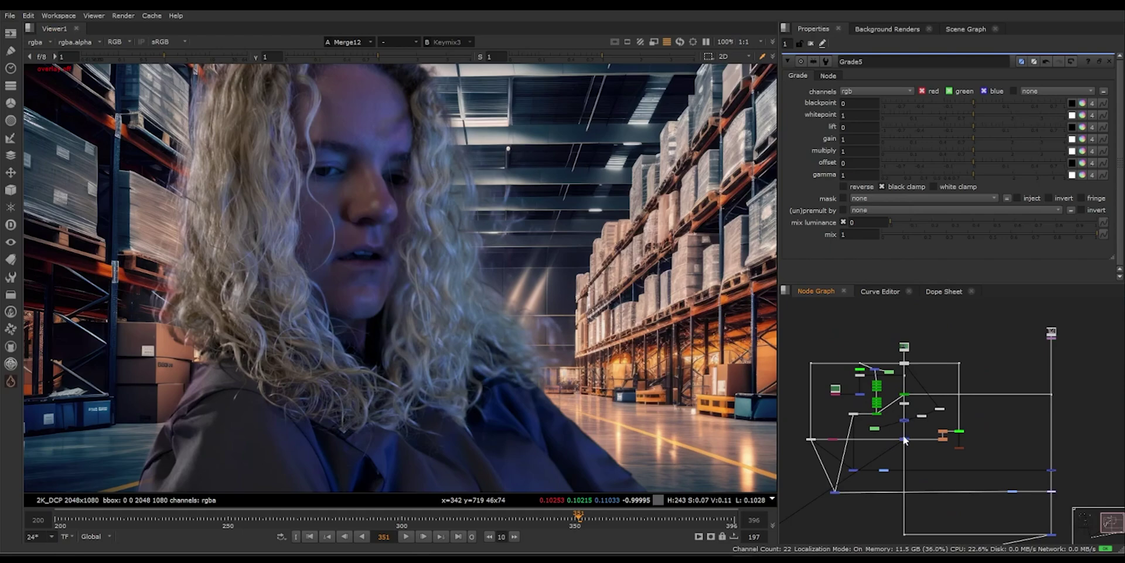
{"action": "scroll", "coordinate": [415, 225], "scroll_direction": "down", "scroll_amount": 3}
{"action": "scroll", "coordinate": [991, 413], "scroll_direction": "up", "scroll_amount": 5}
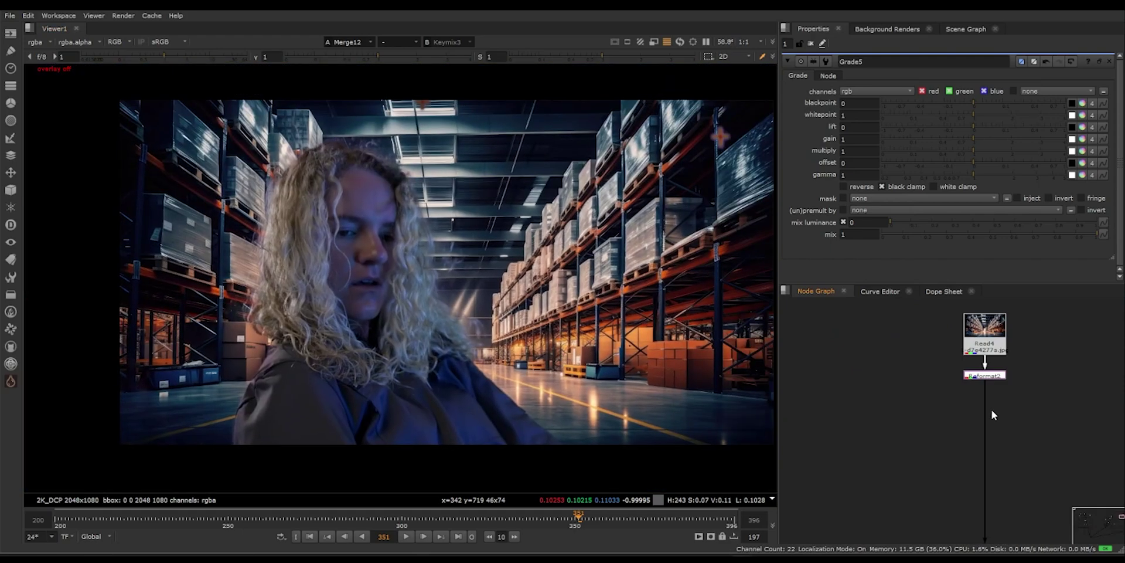
{"action": "key", "text": "t"}
Reconnect the composite's background to the Reformat ending the defocused, graded and transformed warehouse branch.
{"action": "scroll", "coordinate": [1012, 367], "scroll_direction": "down", "scroll_amount": 4}
{"action": "middle_click_drag", "start_coordinate": [1012, 366], "coordinate": [968, 418]}
{"action": "left_click_drag", "start_coordinate": [940, 427], "coordinate": [975, 473]}
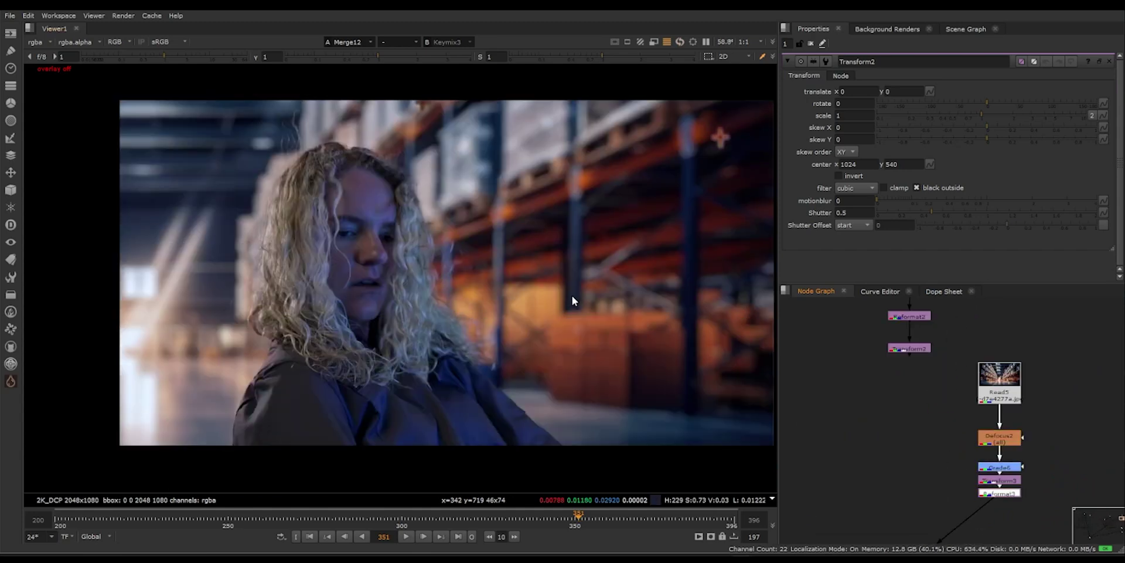
Compare the composite with the original green-screen plate along the hair beside the face against the defocused background.
{"action": "scroll", "coordinate": [462, 269], "scroll_direction": "up", "scroll_amount": 4}
{"action": "middle_click_drag", "start_coordinate": [463, 270], "coordinate": [434, 239]}
{"action": "key", "text": "1"}
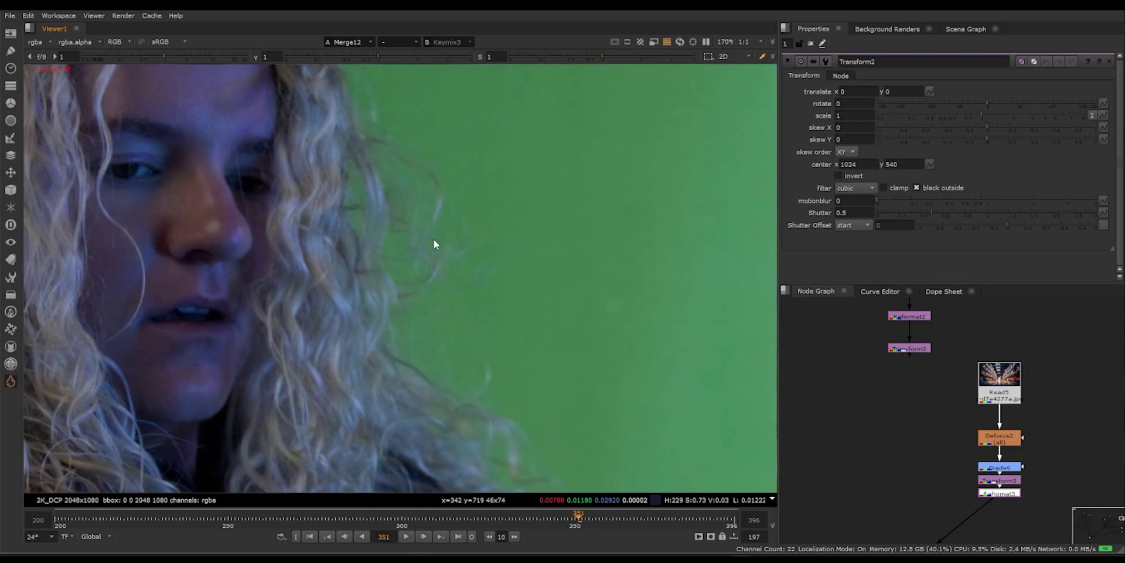
{"action": "key", "text": "1"}
{"action": "scroll", "coordinate": [504, 311], "scroll_direction": "up", "scroll_amount": 3}
{"action": "key", "text": "2"}
{"action": "key", "text": "1"}
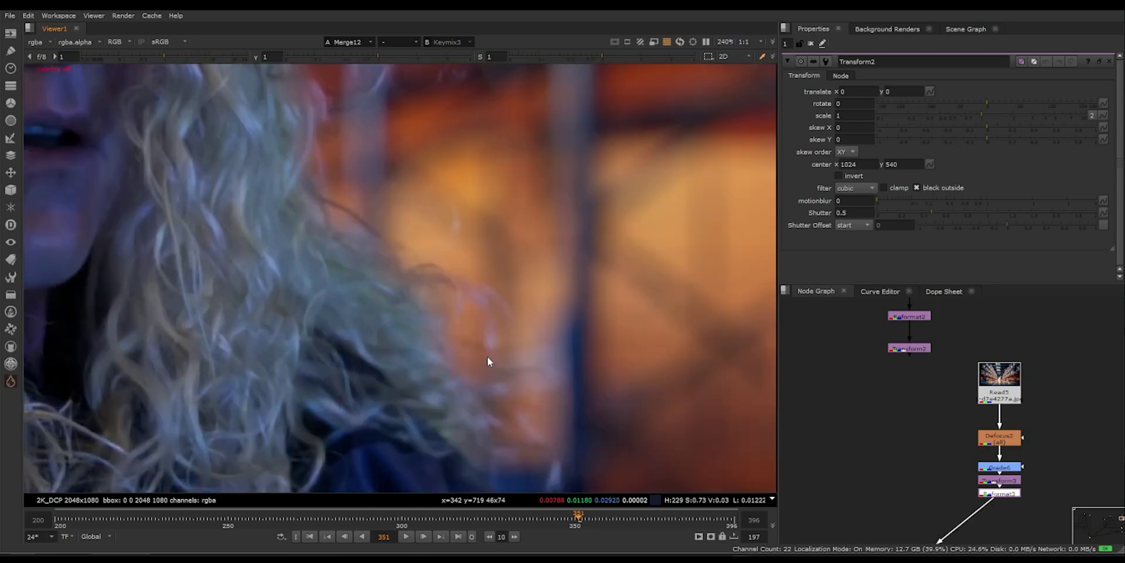
{"action": "key", "text": "2"}
{"action": "middle_click_drag", "start_coordinate": [423, 235], "coordinate": [498, 417]}
{"action": "scroll", "coordinate": [492, 375], "scroll_direction": "down", "scroll_amount": 1}
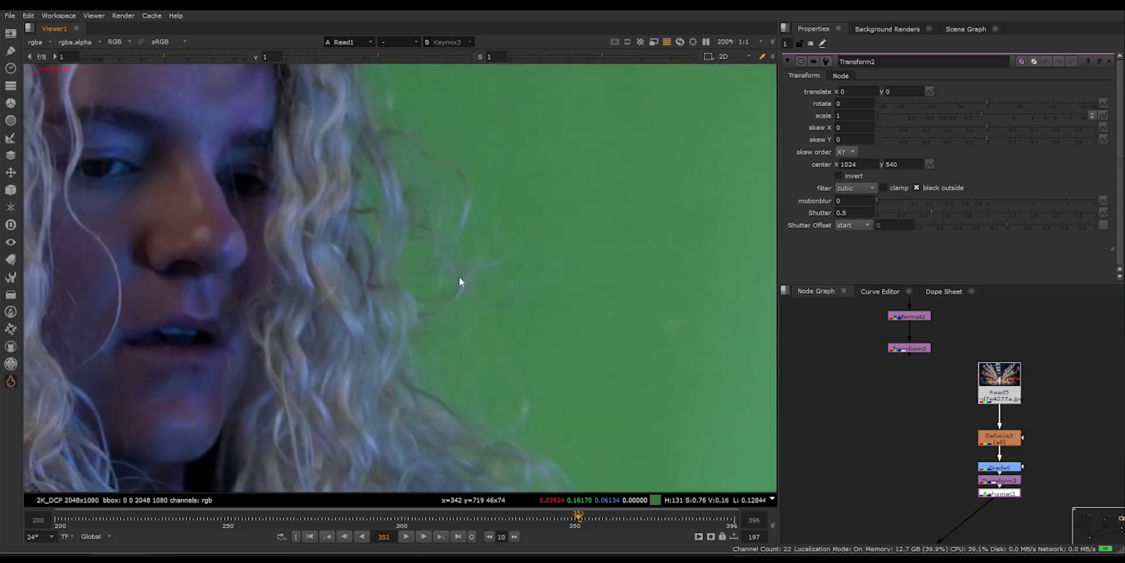
{"action": "key", "text": "1"}
{"action": "scroll", "coordinate": [504, 300], "scroll_direction": "down", "scroll_amount": 2}
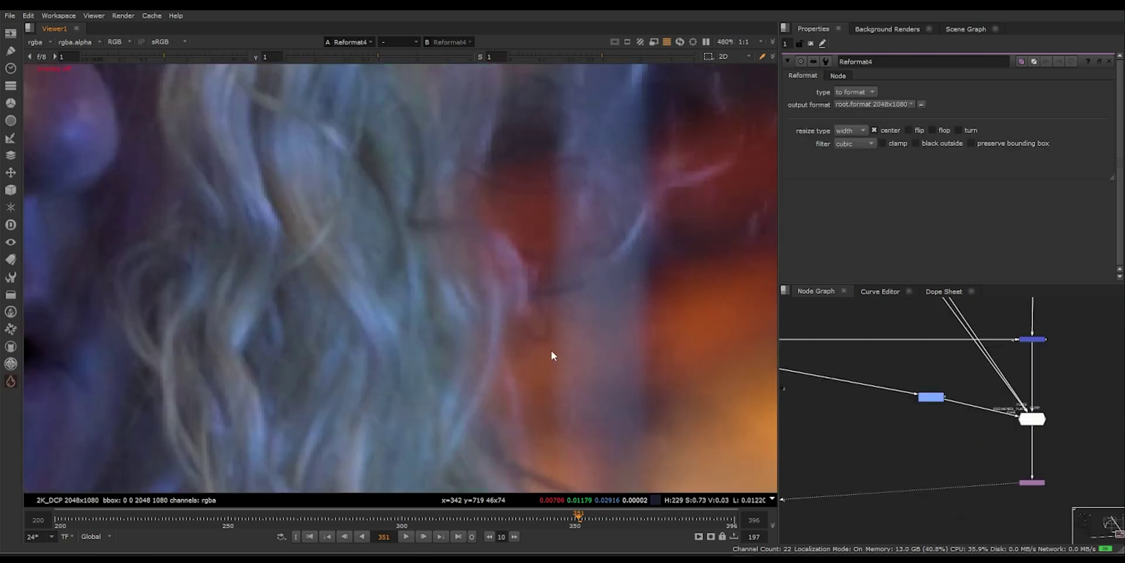
Examine the regrained composite after DasGrain along the side hair edge and the flyaway hairs above the head.
{"action": "scroll", "coordinate": [551, 352], "scroll_direction": "down", "scroll_amount": 1}
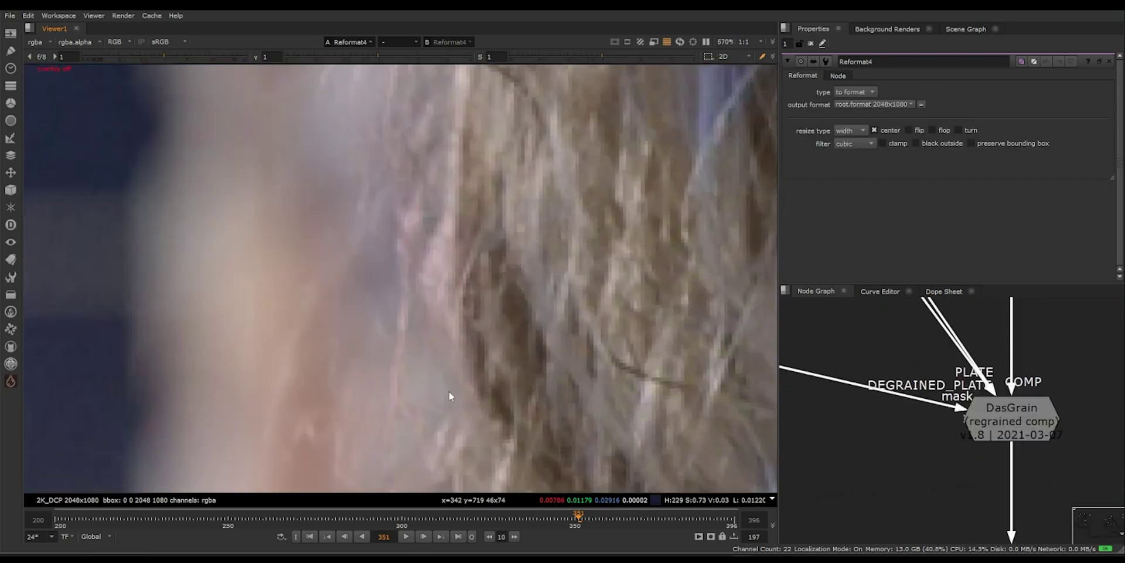
{"action": "middle_click_drag", "start_coordinate": [410, 445], "coordinate": [419, 354]}
{"action": "scroll", "coordinate": [405, 222], "scroll_direction": "down", "scroll_amount": 1}
{"action": "middle_click_drag", "start_coordinate": [409, 209], "coordinate": [427, 371]}
{"action": "scroll", "coordinate": [419, 176], "scroll_direction": "down", "scroll_amount": 1}
{"action": "middle_click_drag", "start_coordinate": [419, 175], "coordinate": [417, 334]}
{"action": "middle_click_drag", "start_coordinate": [443, 230], "coordinate": [431, 267]}
{"action": "scroll", "coordinate": [431, 271], "scroll_direction": "down", "scroll_amount": 3}
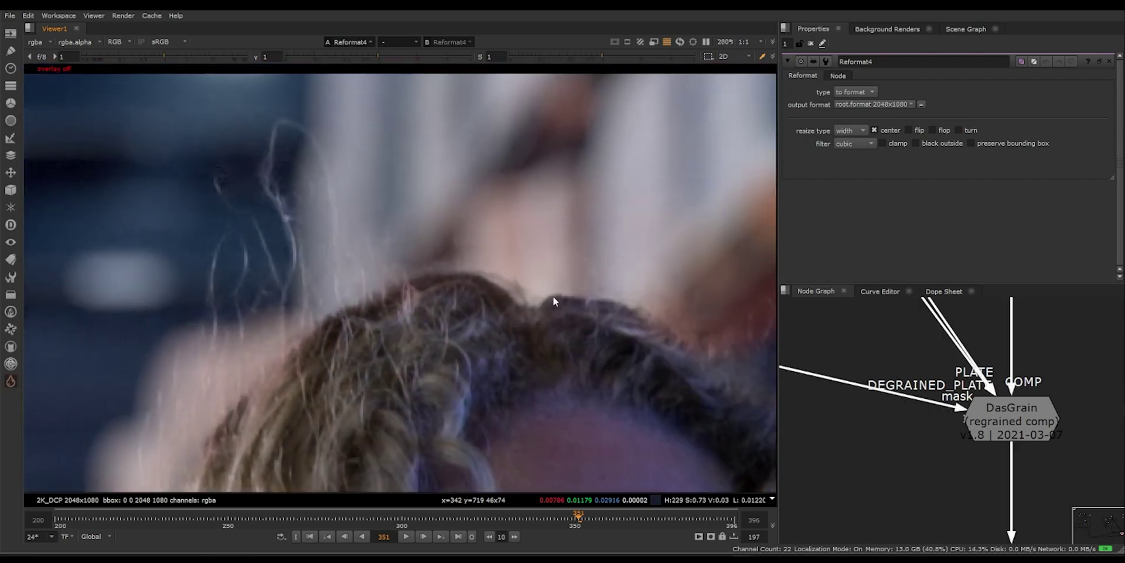
{"action": "scroll", "coordinate": [518, 319], "scroll_direction": "up", "scroll_amount": 3}
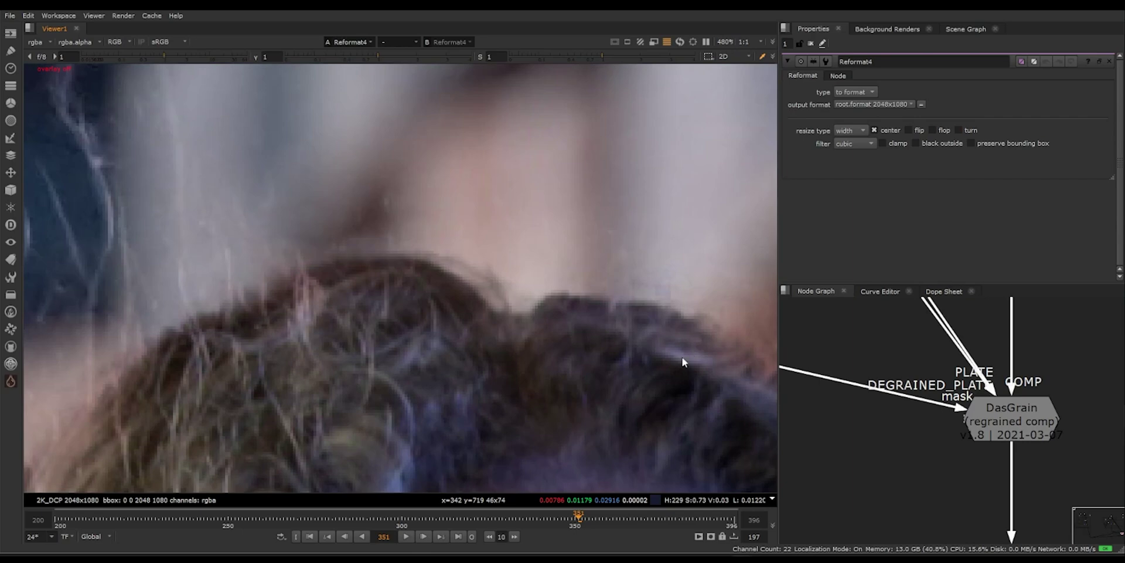
{"action": "scroll", "coordinate": [493, 309], "scroll_direction": "down", "scroll_amount": 3}
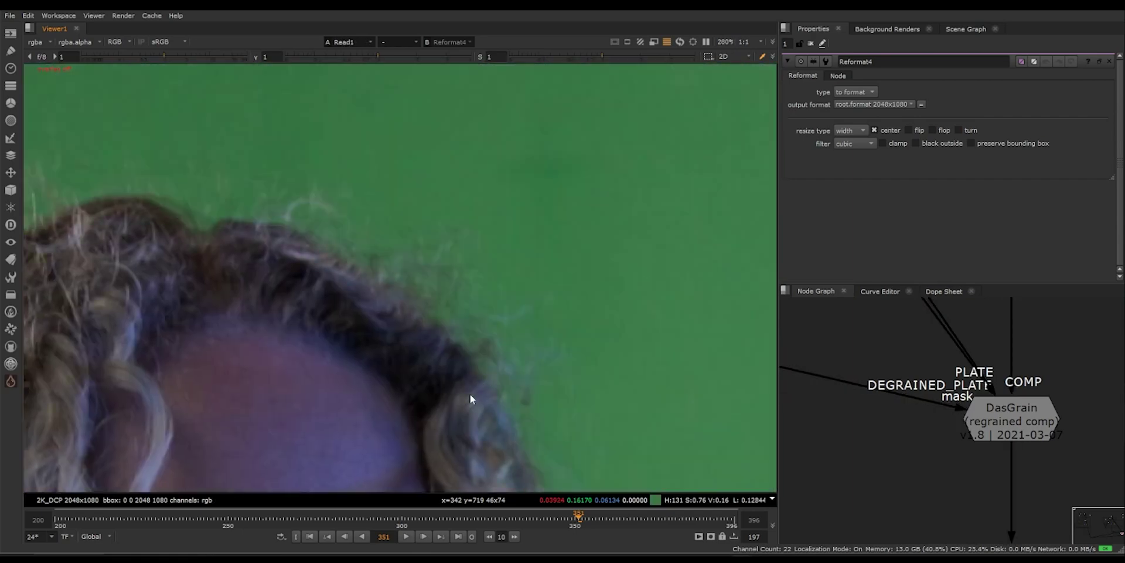
Compare the regrained composite with the original plate down the hair edge from the forehead to the shoulder.
{"action": "scroll", "coordinate": [520, 283], "scroll_direction": "down", "scroll_amount": 2}
{"action": "middle_click_drag", "start_coordinate": [490, 457], "coordinate": [516, 254]}
{"action": "scroll", "coordinate": [516, 254], "scroll_direction": "up", "scroll_amount": 3}
{"action": "key", "text": "2"}
{"action": "key", "text": "1"}
{"action": "middle_click_drag", "start_coordinate": [520, 378], "coordinate": [557, 196]}
{"action": "key", "text": "2"}
{"action": "key", "text": "1"}
{"action": "mouse_move", "coordinate": [531, 347]}
{"action": "middle_mouse_down"}
{"action": "mouse_move", "coordinate": [490, 285]}
{"action": "mouse_move", "coordinate": [542, 347]}
{"action": "middle_mouse_up"}
{"action": "key", "text": "2"}
{"action": "key", "text": "1"}
{"action": "key", "text": "2"}
{"action": "key", "text": "1"}
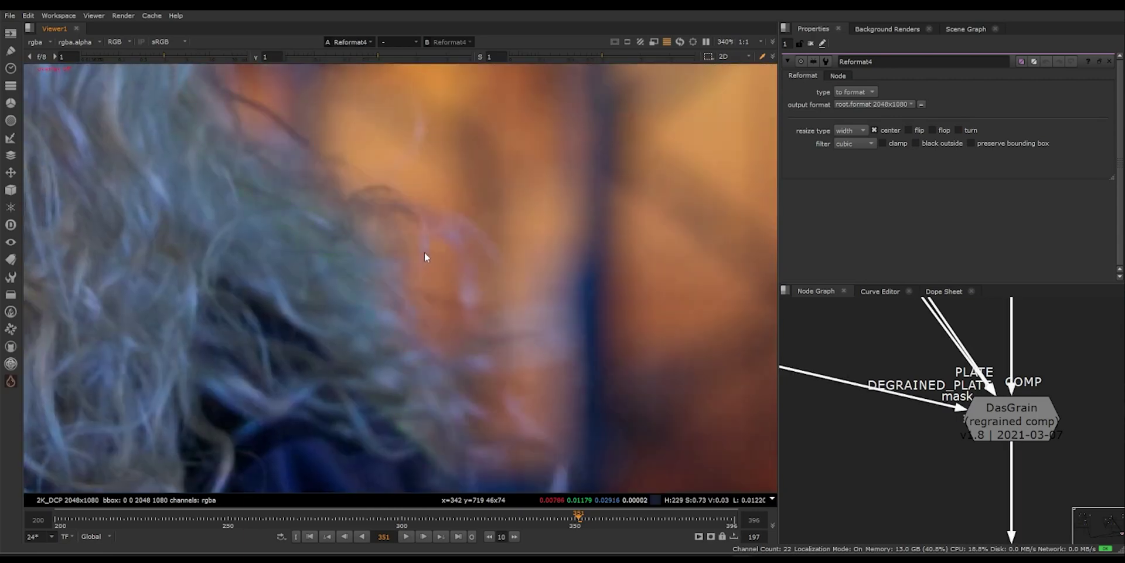
{"action": "middle_click_drag", "start_coordinate": [424, 252], "coordinate": [547, 342]}
{"action": "key", "text": "2"}
{"action": "key", "text": "1"}
{"action": "middle_click_drag", "start_coordinate": [473, 332], "coordinate": [412, 210]}
{"action": "scroll", "coordinate": [427, 233], "scroll_direction": "down", "scroll_amount": 2}
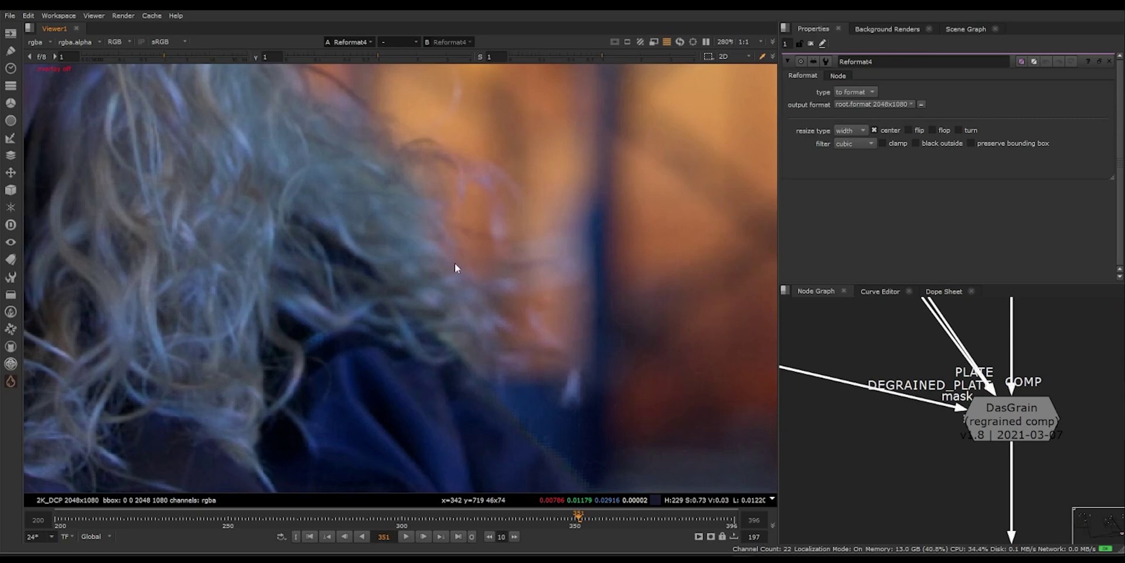
Set the DespillMadness green offset to -0.00005 and its fine tune to 0.8.
{"action": "scroll", "coordinate": [455, 263], "scroll_direction": "down", "scroll_amount": 4}
{"action": "middle_click_drag", "start_coordinate": [455, 262], "coordinate": [576, 329]}
{"action": "scroll", "coordinate": [533, 293], "scroll_direction": "down", "scroll_amount": 2}
{"action": "middle_click_drag", "start_coordinate": [533, 293], "coordinate": [582, 371]}
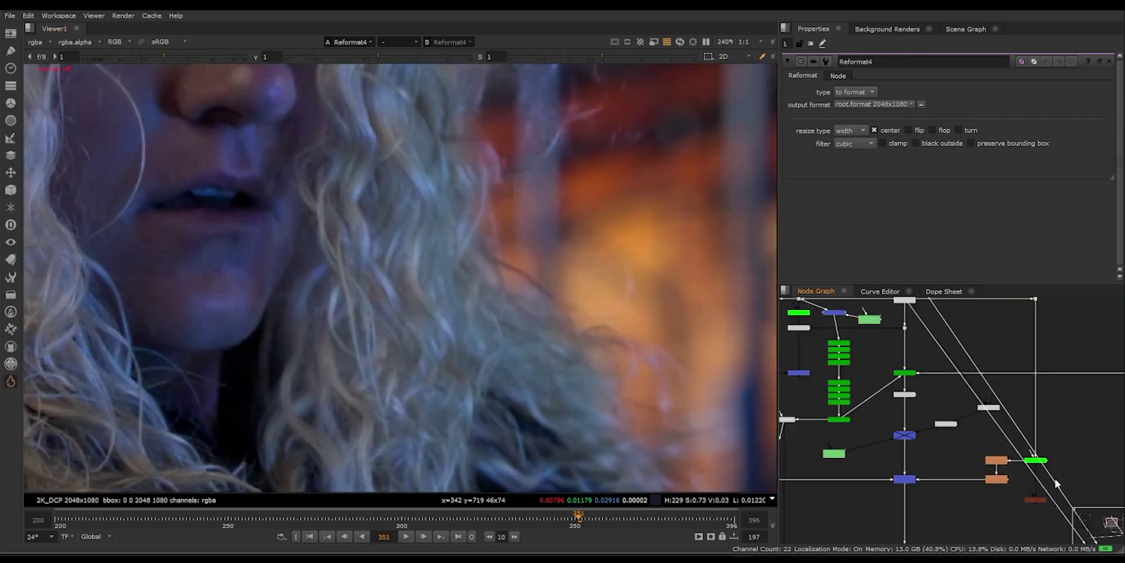
{"action": "scroll", "coordinate": [1032, 466], "scroll_direction": "up", "scroll_amount": 3}
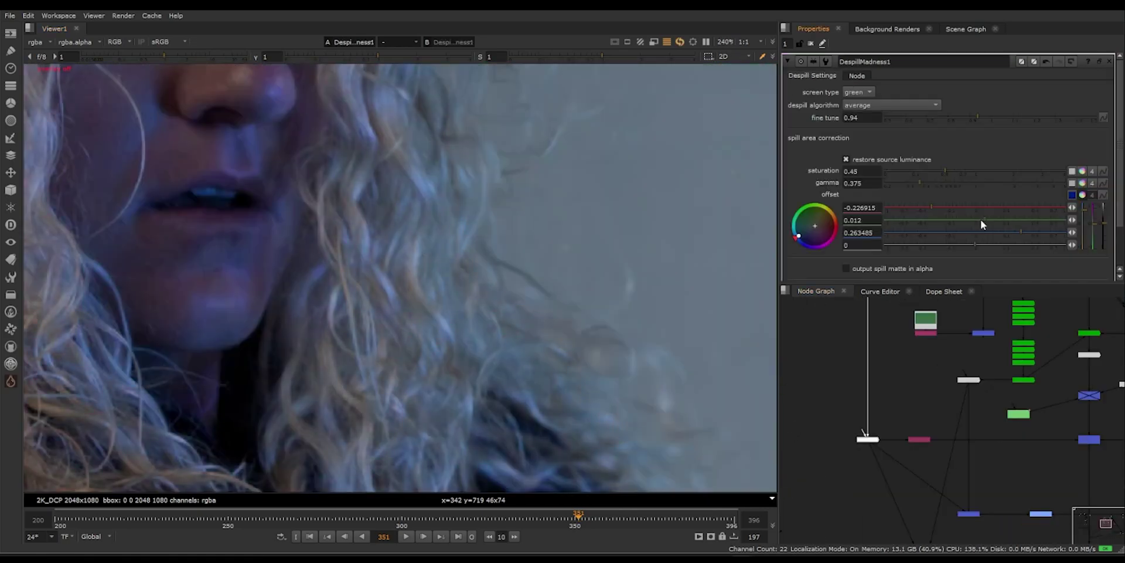
{"action": "mouse_move", "coordinate": [979, 221]}
{"action": "left_mouse_down"}
{"action": "mouse_move", "coordinate": [1036, 222]}
{"action": "mouse_move", "coordinate": [928, 226]}
{"action": "mouse_move", "coordinate": [958, 226]}
{"action": "left_mouse_up"}
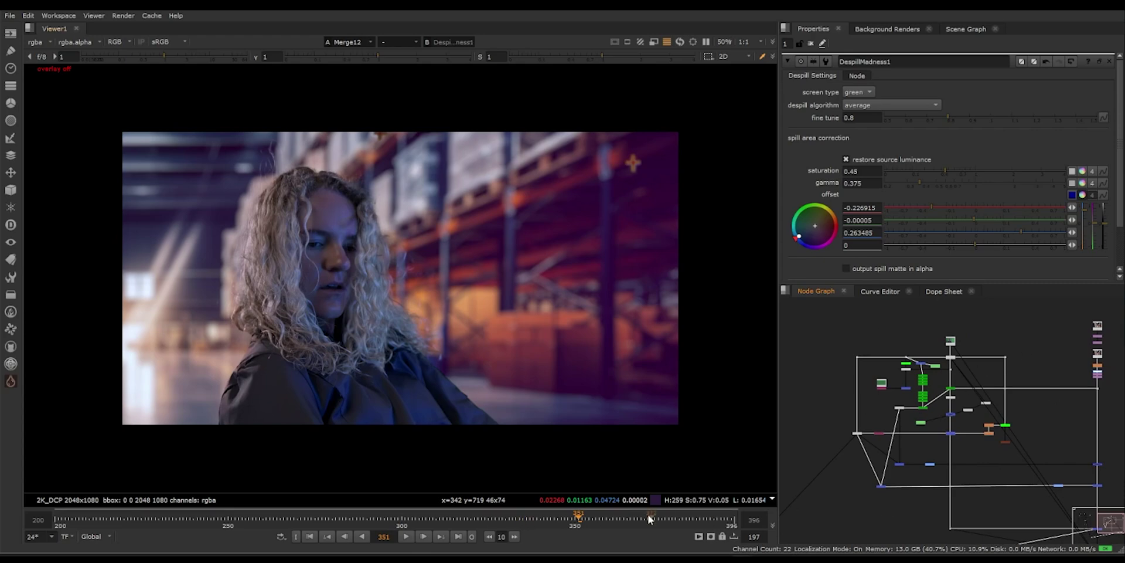
Go to frame 331 and inspect the jacket's shoulder edge in the final composite and in the plus merge's output.
{"action": "left_click_drag", "start_coordinate": [564, 518], "coordinate": [508, 518]}
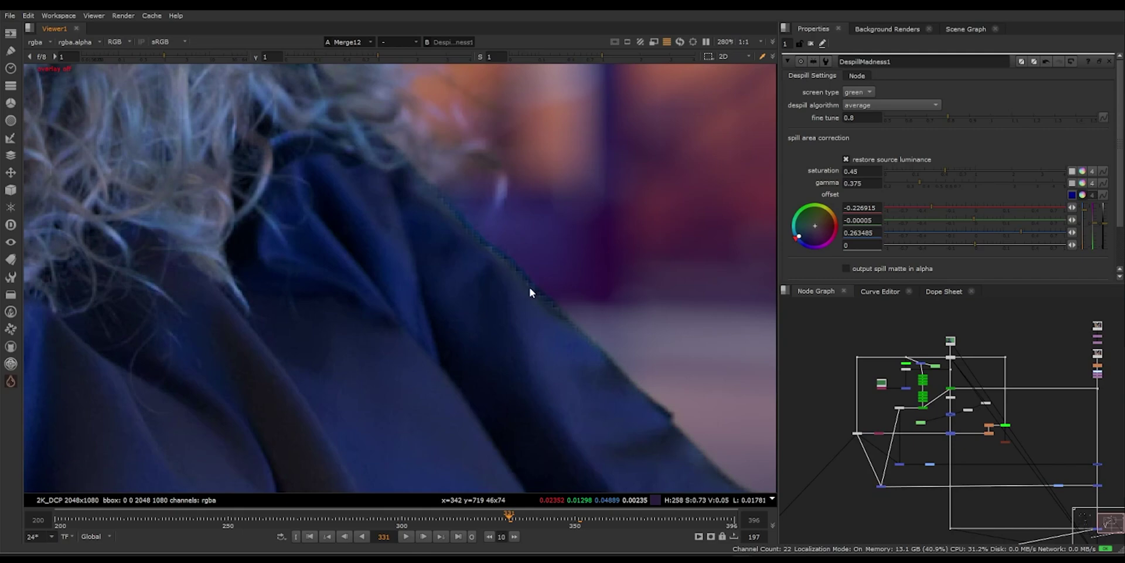
{"action": "scroll", "coordinate": [999, 440], "scroll_direction": "up", "scroll_amount": 6}
{"action": "left_click_drag", "start_coordinate": [1004, 444], "coordinate": [961, 466]}
{"action": "key", "text": "1"}
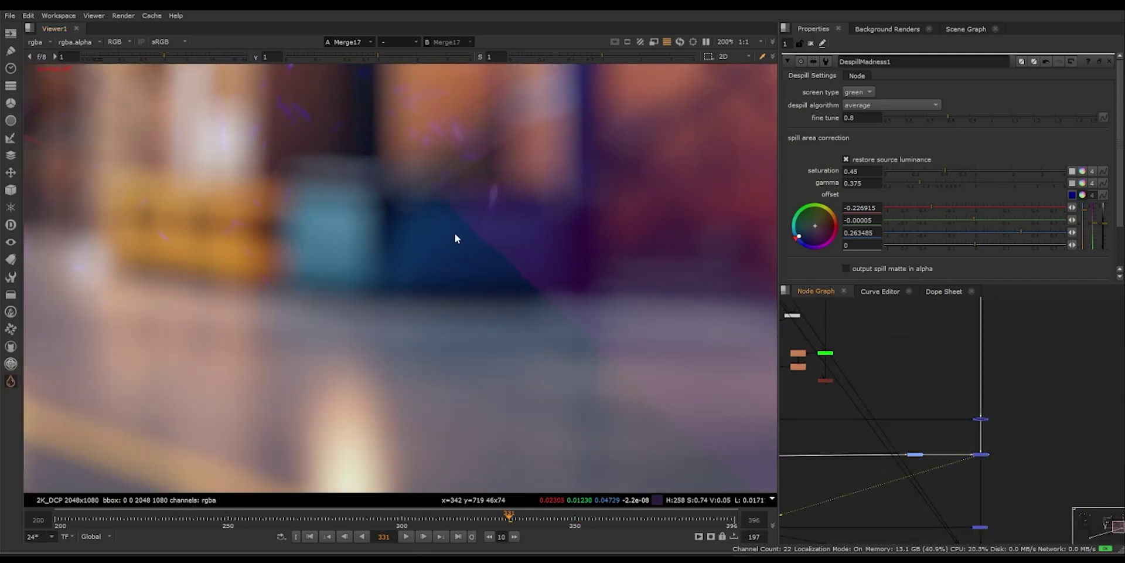
{"action": "scroll", "coordinate": [454, 233], "scroll_direction": "down", "scroll_amount": 5}
{"action": "middle_click_drag", "start_coordinate": [385, 295], "coordinate": [389, 351]}
{"action": "middle_click_drag", "start_coordinate": [274, 119], "coordinate": [268, 188]}
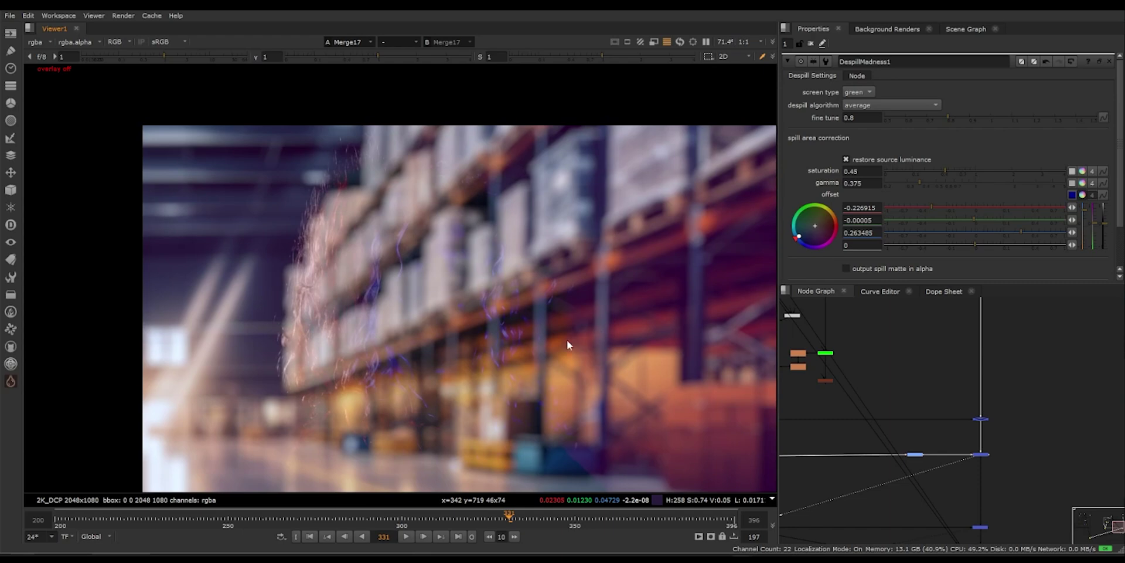
{"action": "middle_click_drag", "start_coordinate": [574, 453], "coordinate": [582, 290]}
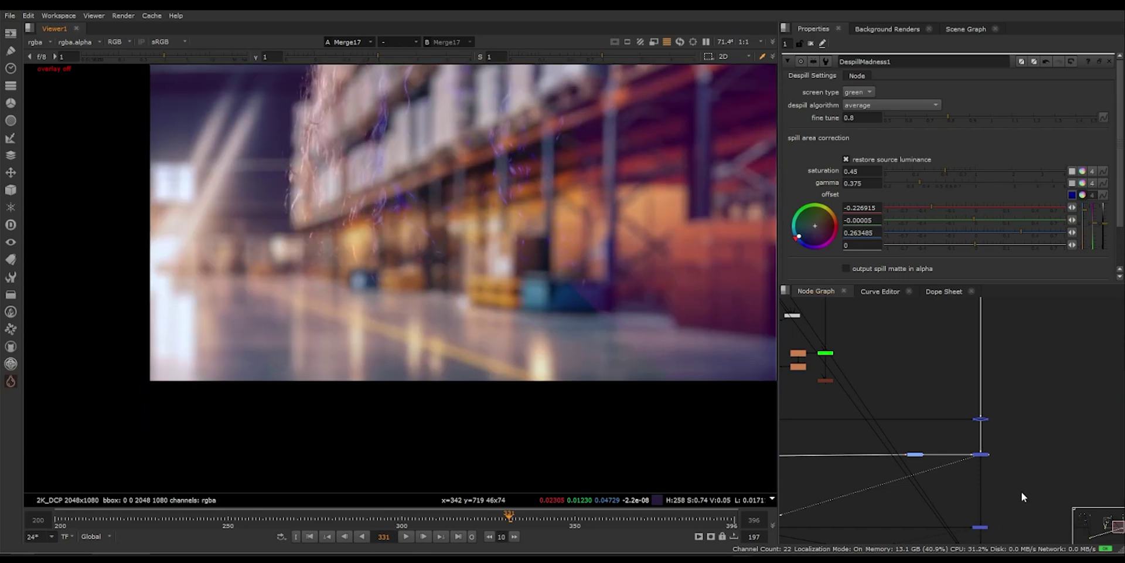
Return to viewing the final composite merge at frame 331.
{"action": "middle_click_drag", "start_coordinate": [1021, 494], "coordinate": [1015, 377]}
{"action": "left_click", "coordinate": [974, 409]}
{"action": "key", "text": "1"}
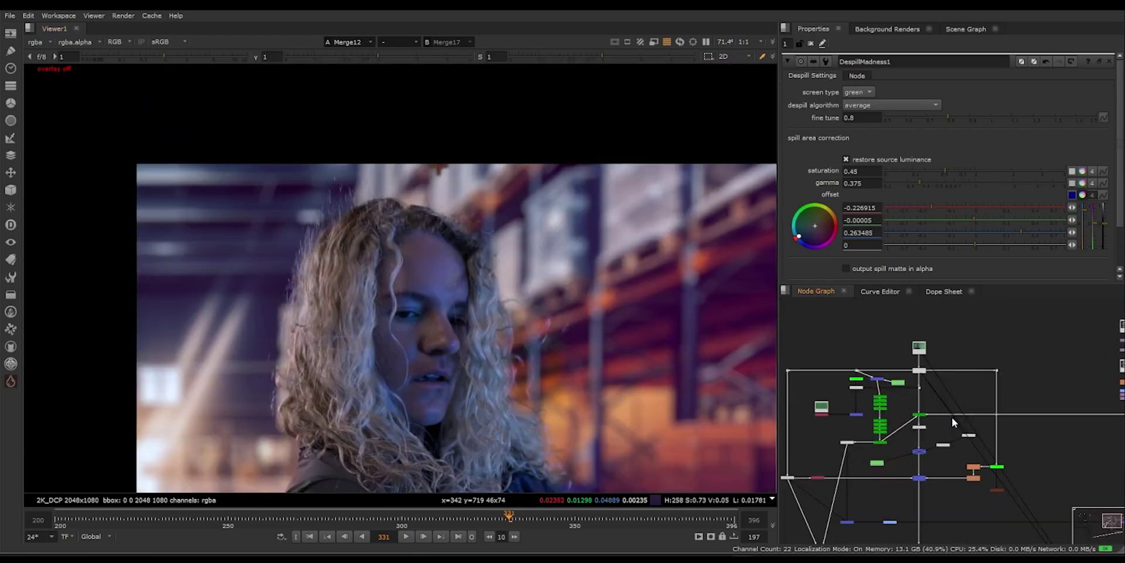
{"action": "scroll", "coordinate": [952, 416], "scroll_direction": "up", "scroll_amount": 6}
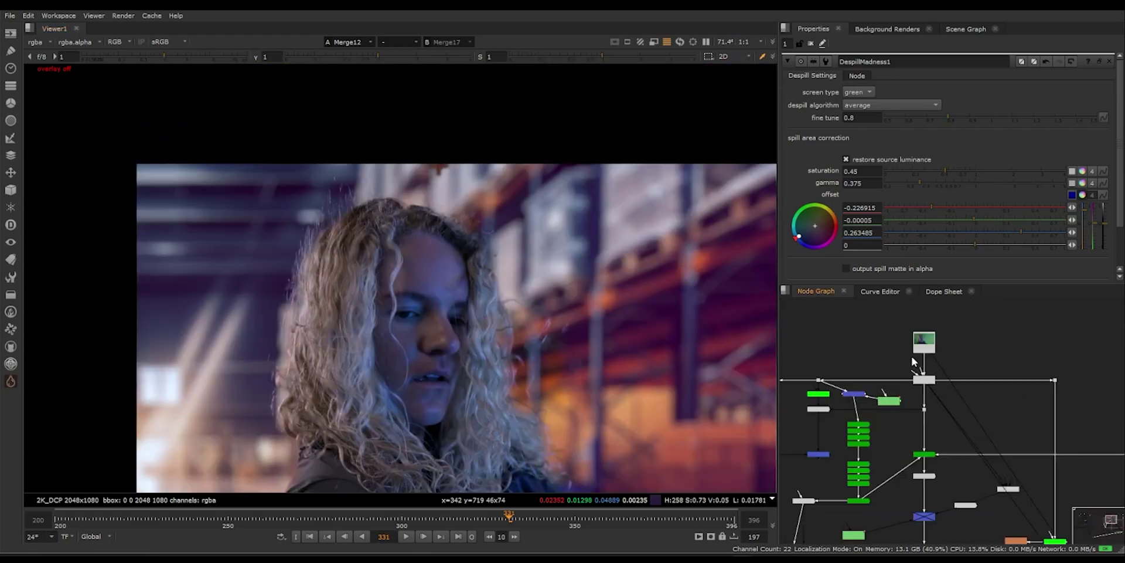
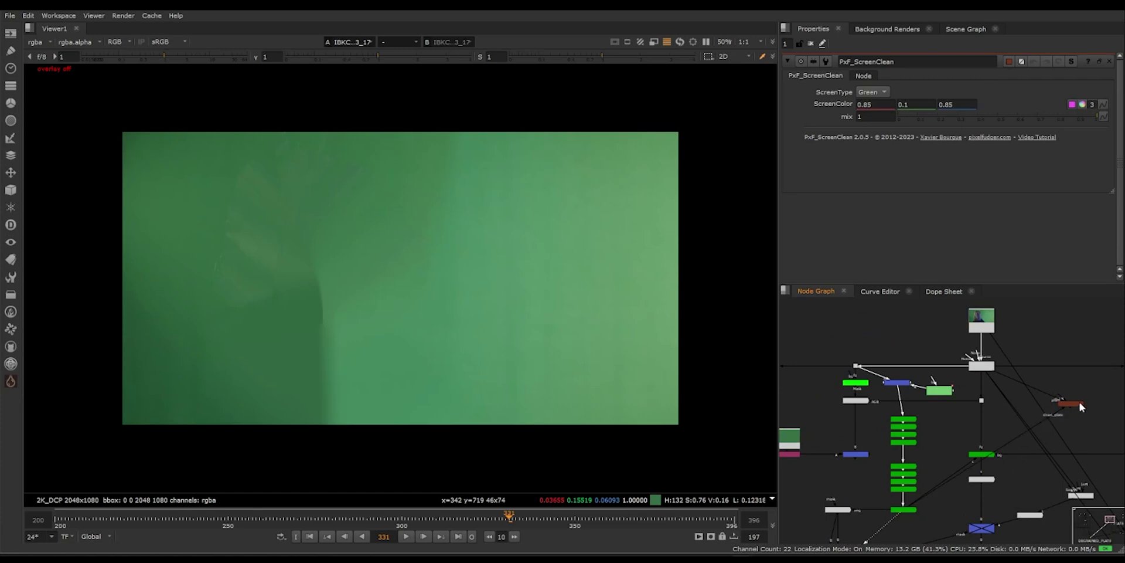
View the PxF_ScreenClean result and set its ScreenColor to red 0, green 0.3 and blue 0.
{"action": "left_click_drag", "start_coordinate": [1076, 404], "coordinate": [1090, 395]}
{"action": "key", "text": "1"}
{"action": "left_click", "coordinate": [1090, 396]}
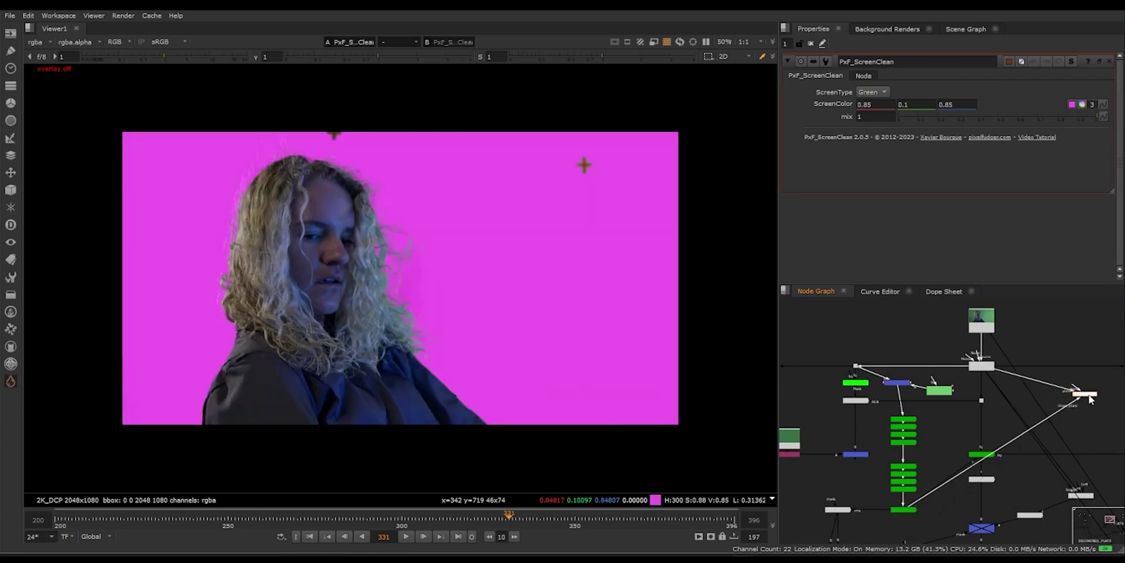
{"action": "left_click_drag", "start_coordinate": [876, 104], "coordinate": [812, 108]}
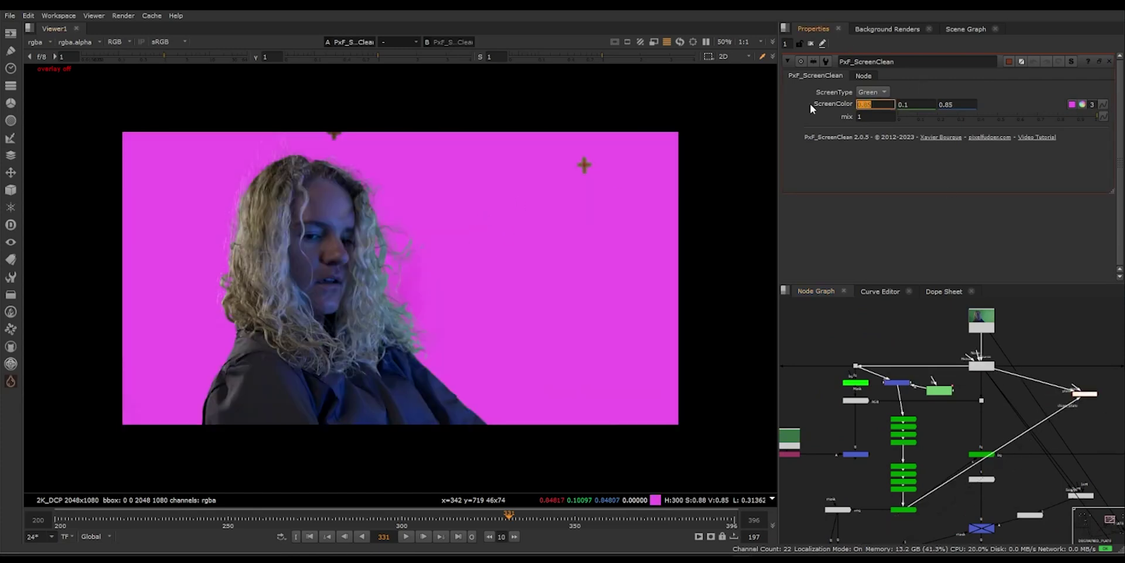
{"action": "type", "text": "0"}
{"action": "left_click_drag", "start_coordinate": [961, 105], "coordinate": [930, 102]}
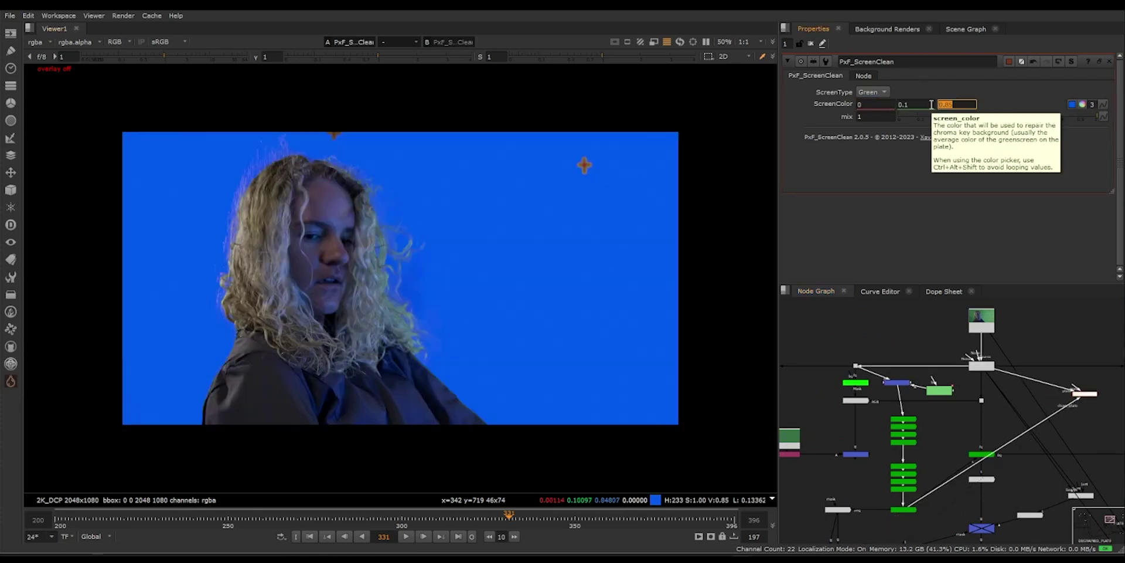
{"action": "type", "text": "0"}
{"action": "key", "text": "Return"}
{"action": "scroll", "coordinate": [428, 261], "scroll_direction": "up", "scroll_amount": 5}
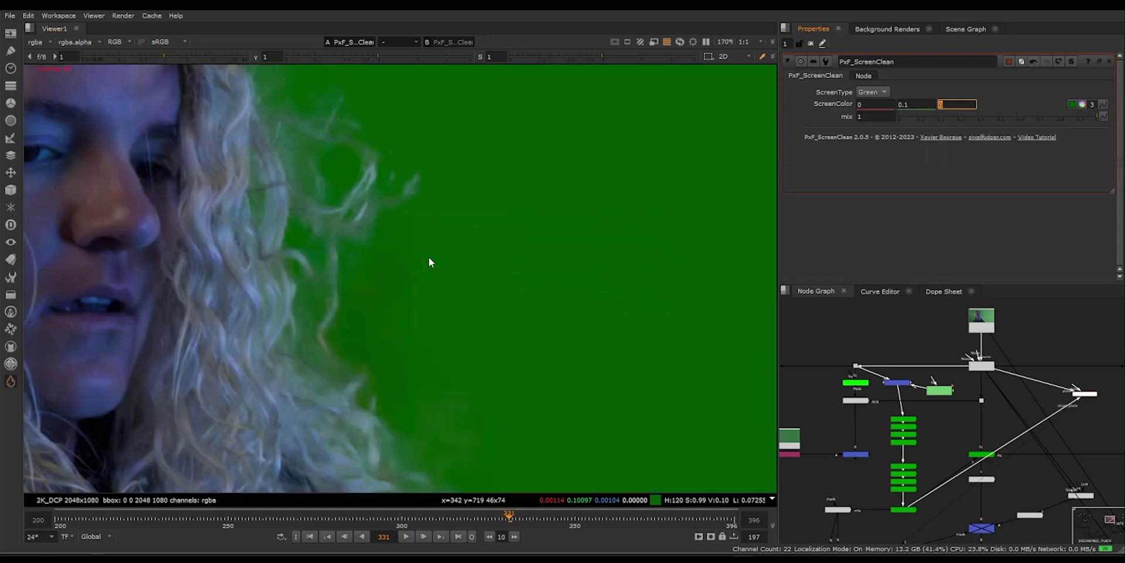
{"action": "scroll", "coordinate": [466, 287], "scroll_direction": "down", "scroll_amount": 5}
Feed Keylight4 from PxF_ScreenClean instead of the denoised plate and sample its Screen Colour from the cleaned green backing.
{"action": "scroll", "coordinate": [451, 252], "scroll_direction": "up", "scroll_amount": 9}
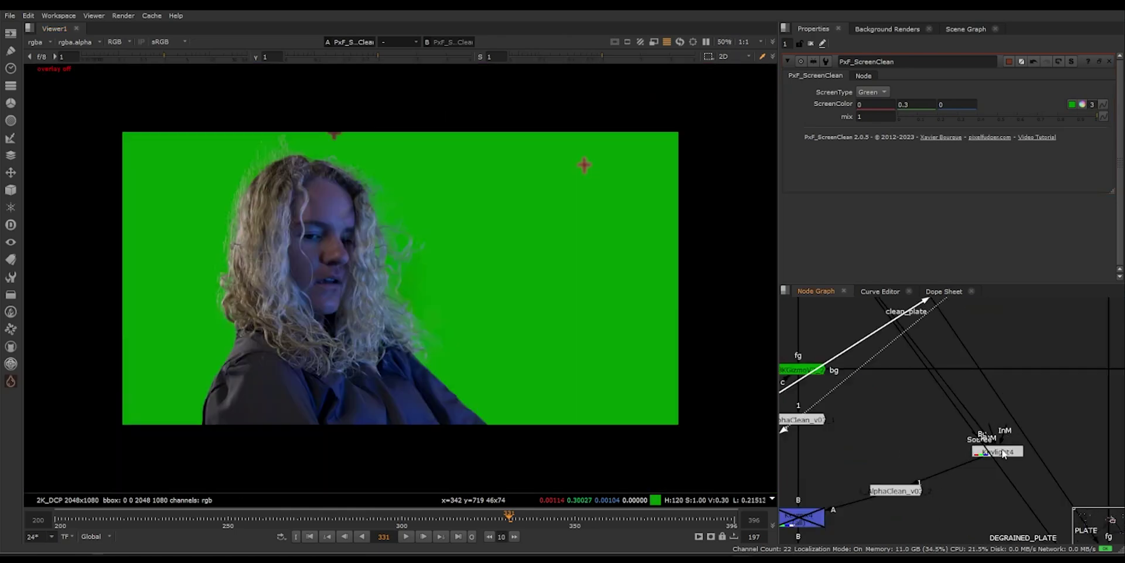
{"action": "left_click", "coordinate": [1003, 450]}
{"action": "middle_click_drag", "start_coordinate": [987, 372], "coordinate": [1008, 457]}
{"action": "scroll", "coordinate": [1009, 457], "scroll_direction": "down", "scroll_amount": 2}
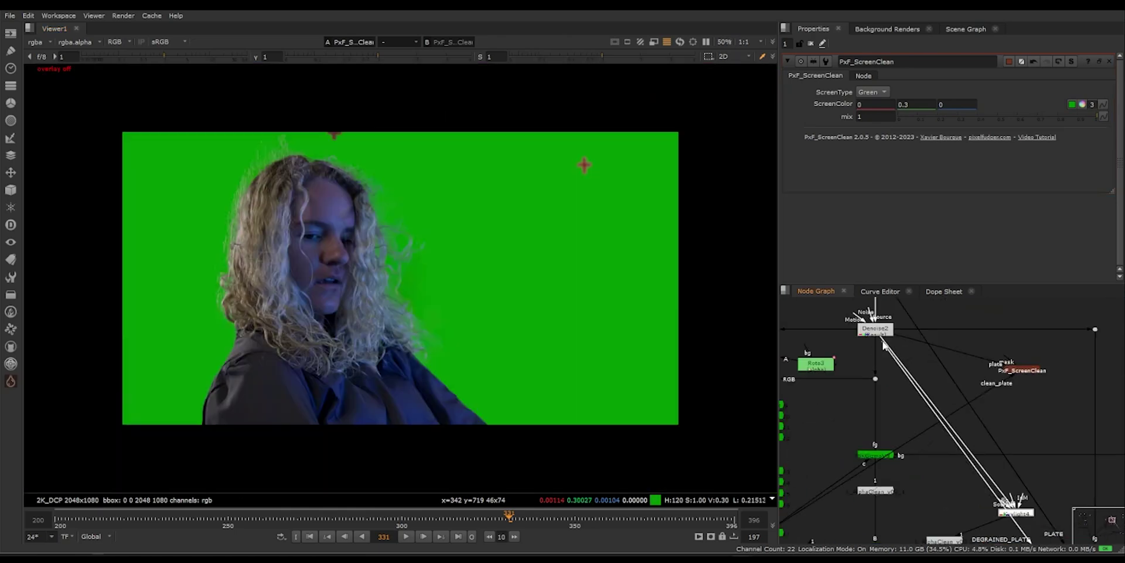
{"action": "left_click_drag", "start_coordinate": [888, 349], "coordinate": [1022, 370]}
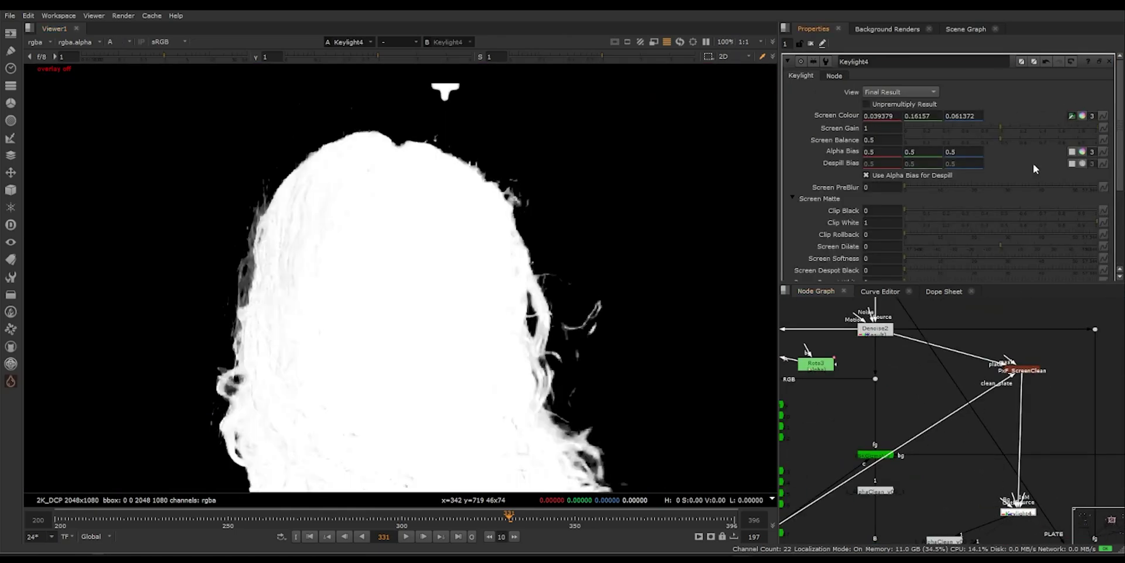
{"action": "left_click_drag", "start_coordinate": [620, 217], "coordinate": [657, 265], "text": "ctrl+alt+shift"}
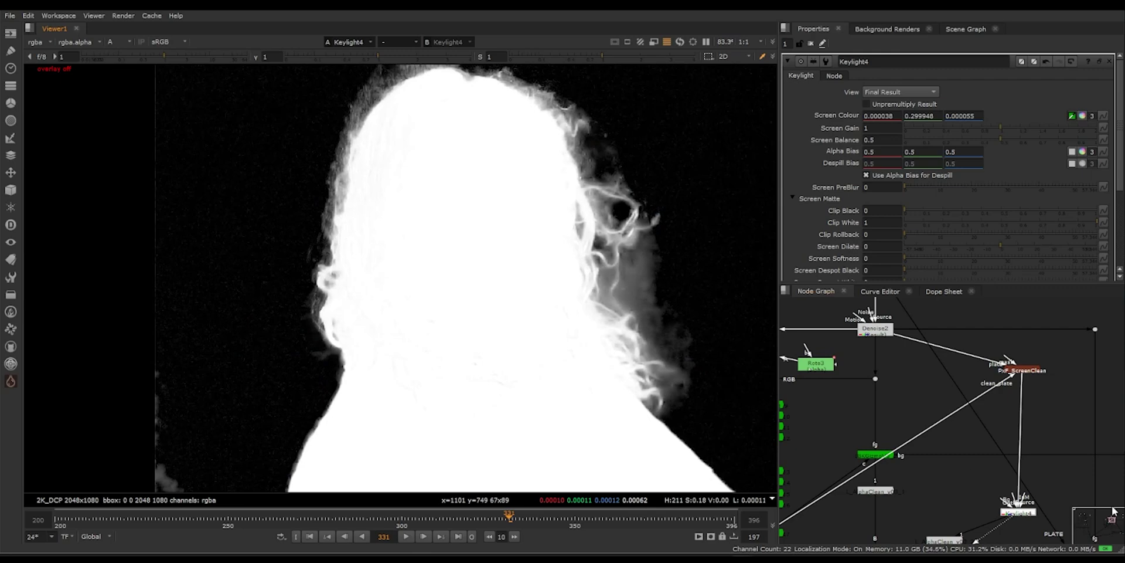
Try feeding Keylight4 from Denoise2 instead of PxF_ScreenClean to compare the alpha matte, and undo the reconnection.
{"action": "left_click_drag", "start_coordinate": [1020, 386], "coordinate": [875, 330]}
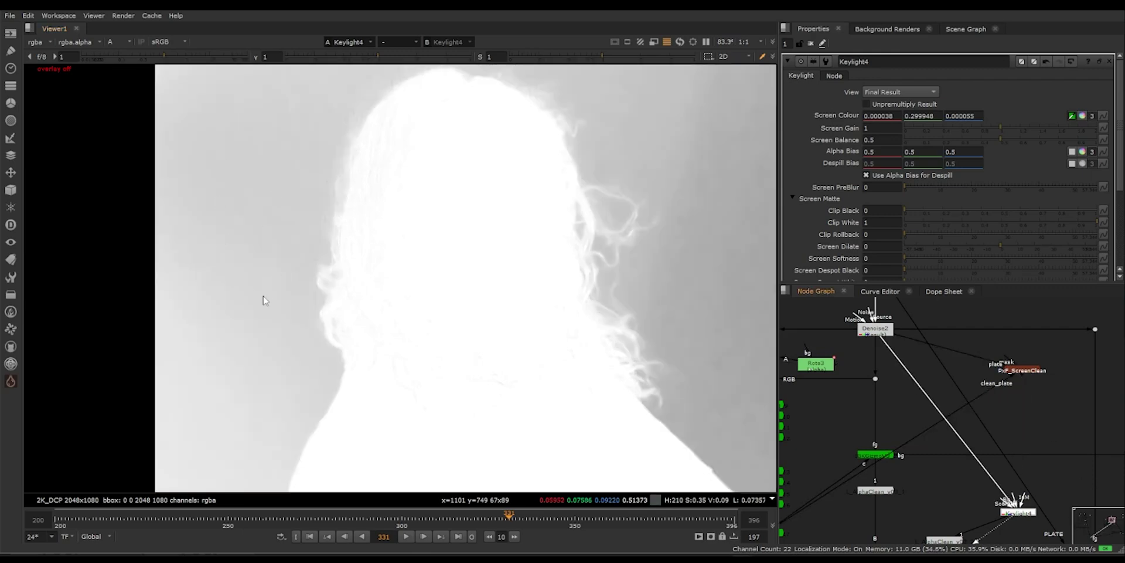
{"action": "key", "text": "ctrl+z"}
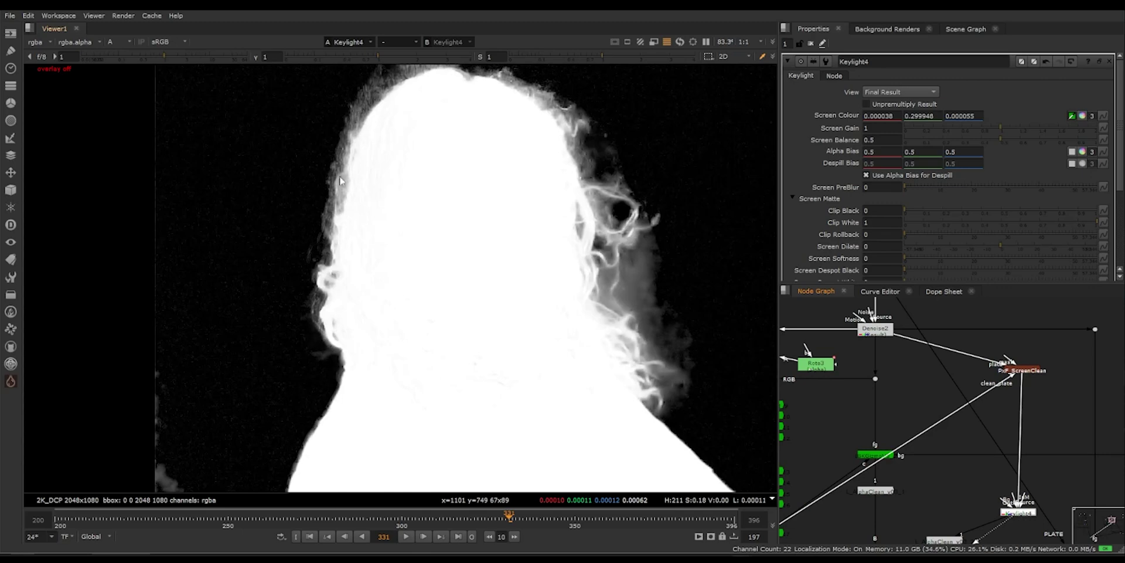
View Keylight4's RGB result instead of its alpha and inspect the fine hair strands on top of the head.
{"action": "scroll", "coordinate": [340, 181], "scroll_direction": "up", "scroll_amount": 3}
{"action": "key", "text": "a"}
{"action": "scroll", "coordinate": [373, 113], "scroll_direction": "up", "scroll_amount": 2}
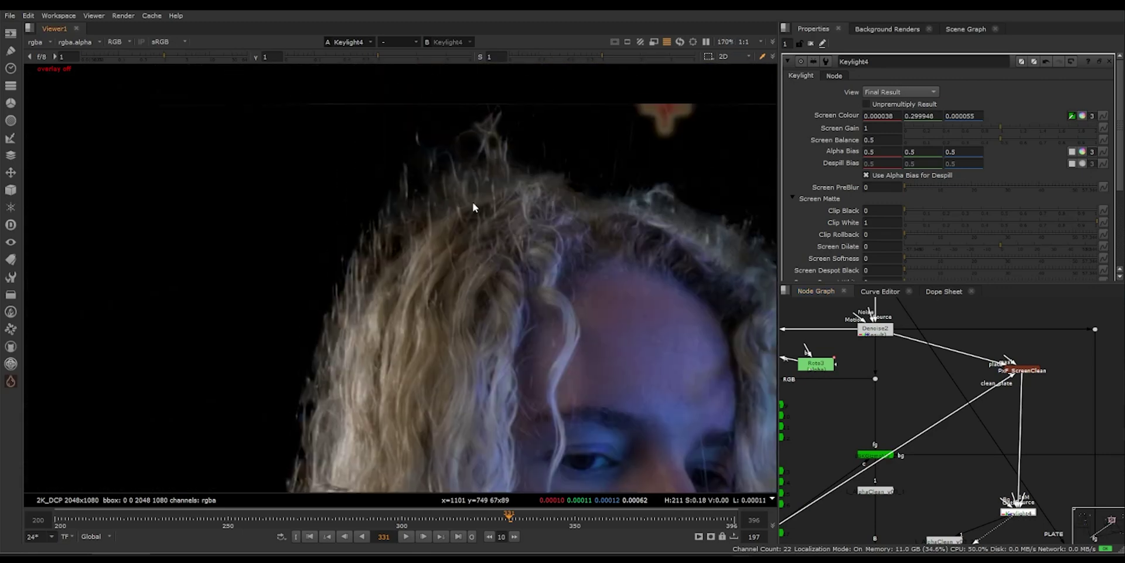
Examine the node graph from the regrain section near its end back up to the clean-plate, Roto4 and keymix branches.
{"action": "middle_click_drag", "start_coordinate": [1020, 521], "coordinate": [982, 438]}
{"action": "scroll", "coordinate": [982, 437], "scroll_direction": "down", "scroll_amount": 3}
{"action": "middle_click_drag", "start_coordinate": [1078, 498], "coordinate": [1065, 287]}
{"action": "middle_click_drag", "start_coordinate": [1065, 527], "coordinate": [1002, 452]}
{"action": "scroll", "coordinate": [1002, 448], "scroll_direction": "up", "scroll_amount": 4}
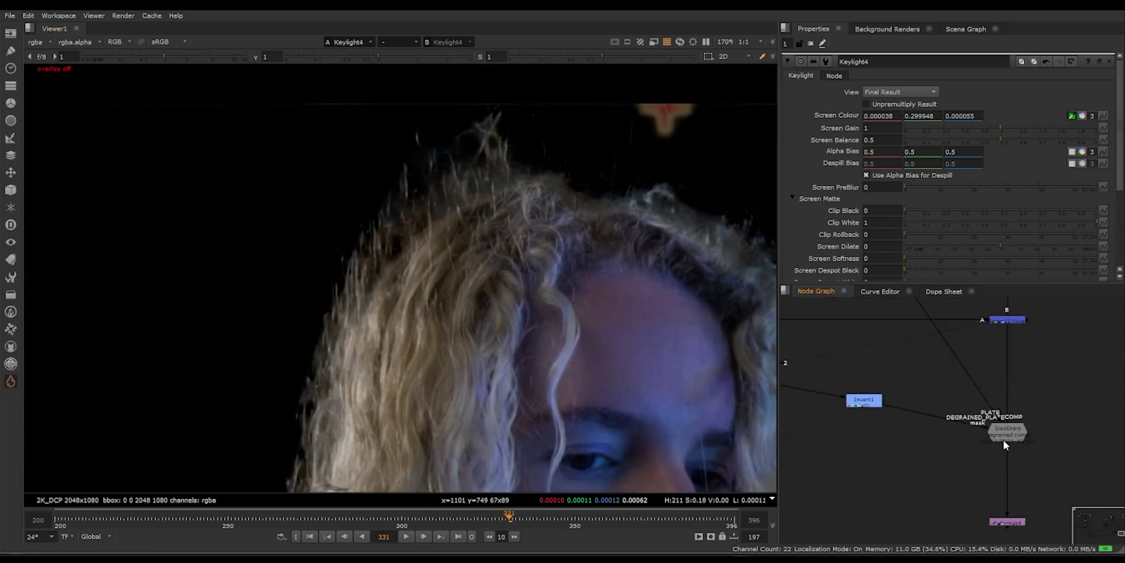
{"action": "scroll", "coordinate": [1003, 444], "scroll_direction": "down", "scroll_amount": 5}
{"action": "middle_click_drag", "start_coordinate": [904, 381], "coordinate": [967, 440]}
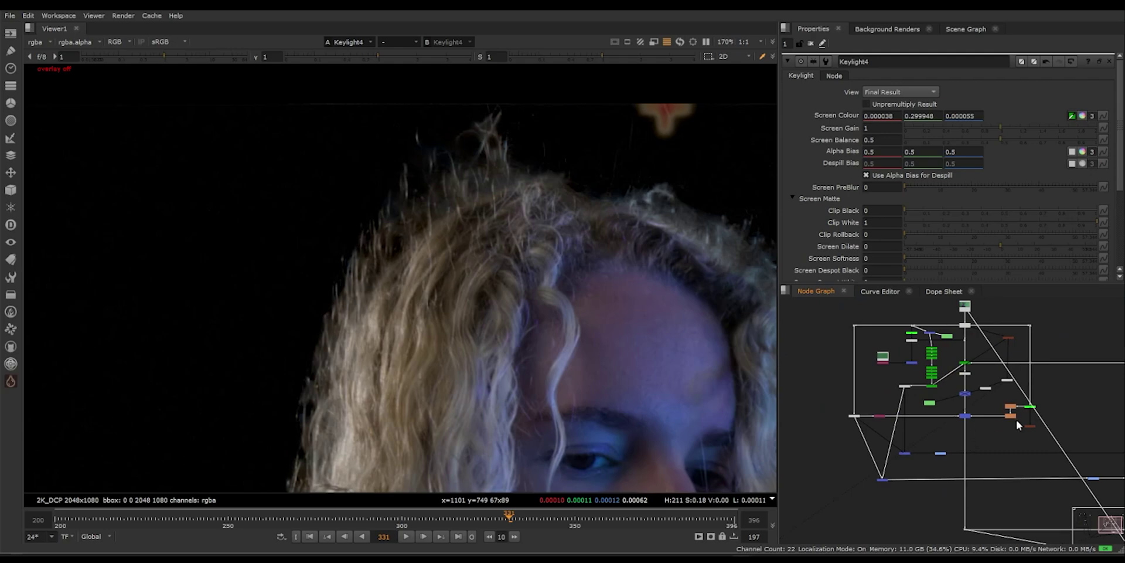
{"action": "left_click", "coordinate": [1067, 335]}
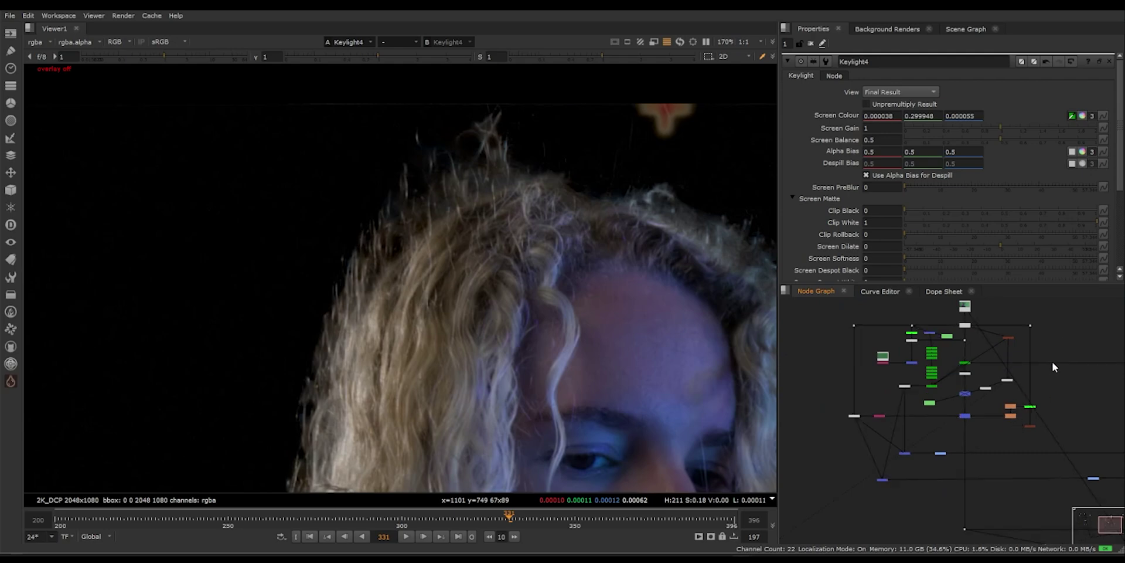
{"action": "scroll", "coordinate": [961, 375], "scroll_direction": "up", "scroll_amount": 6}
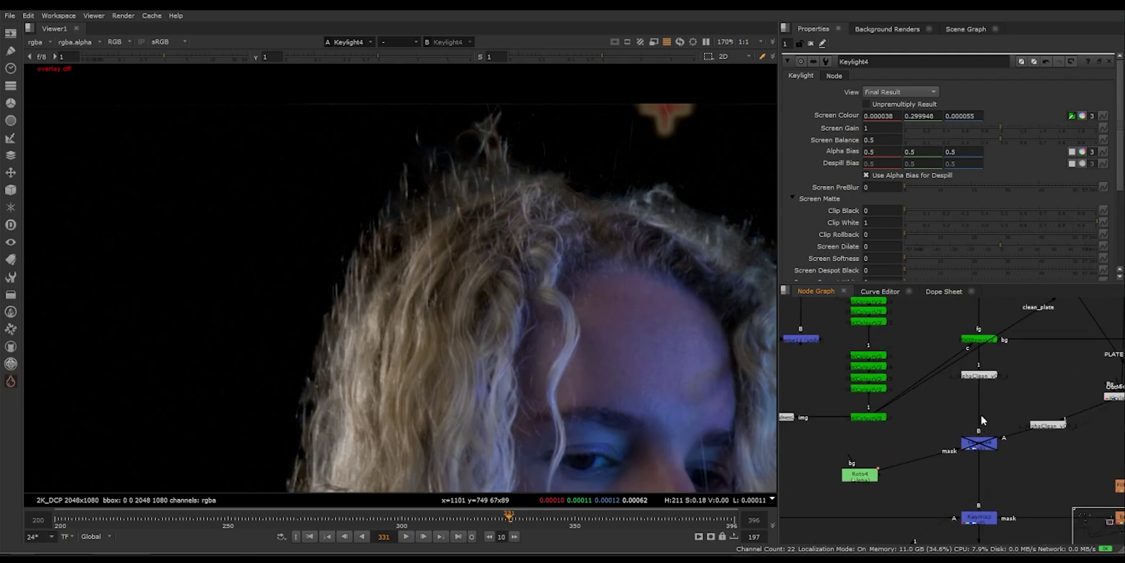
{"action": "scroll", "coordinate": [984, 420], "scroll_direction": "down", "scroll_amount": 4}
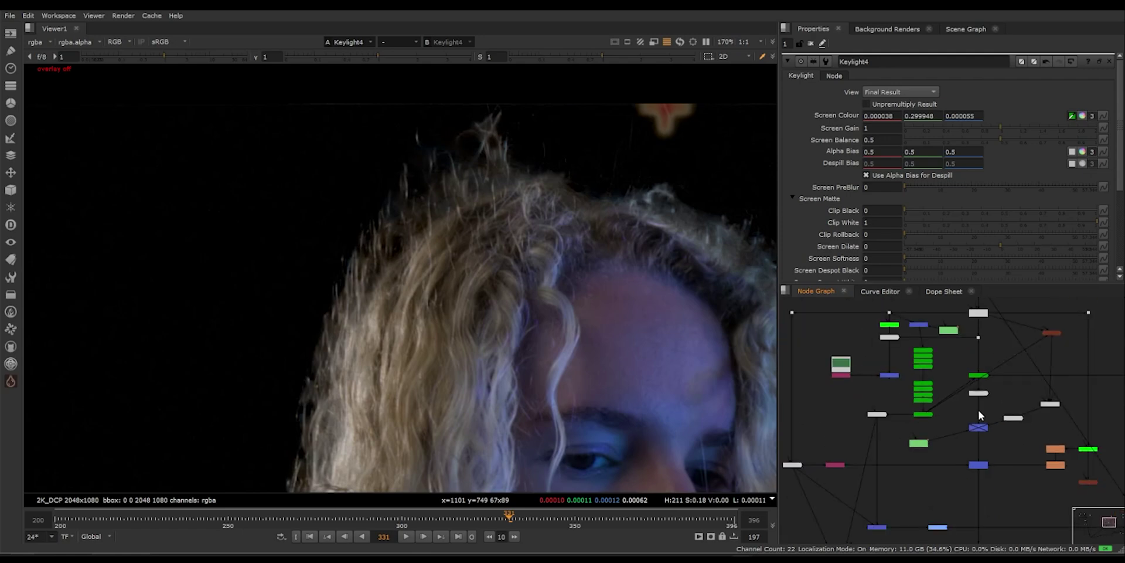